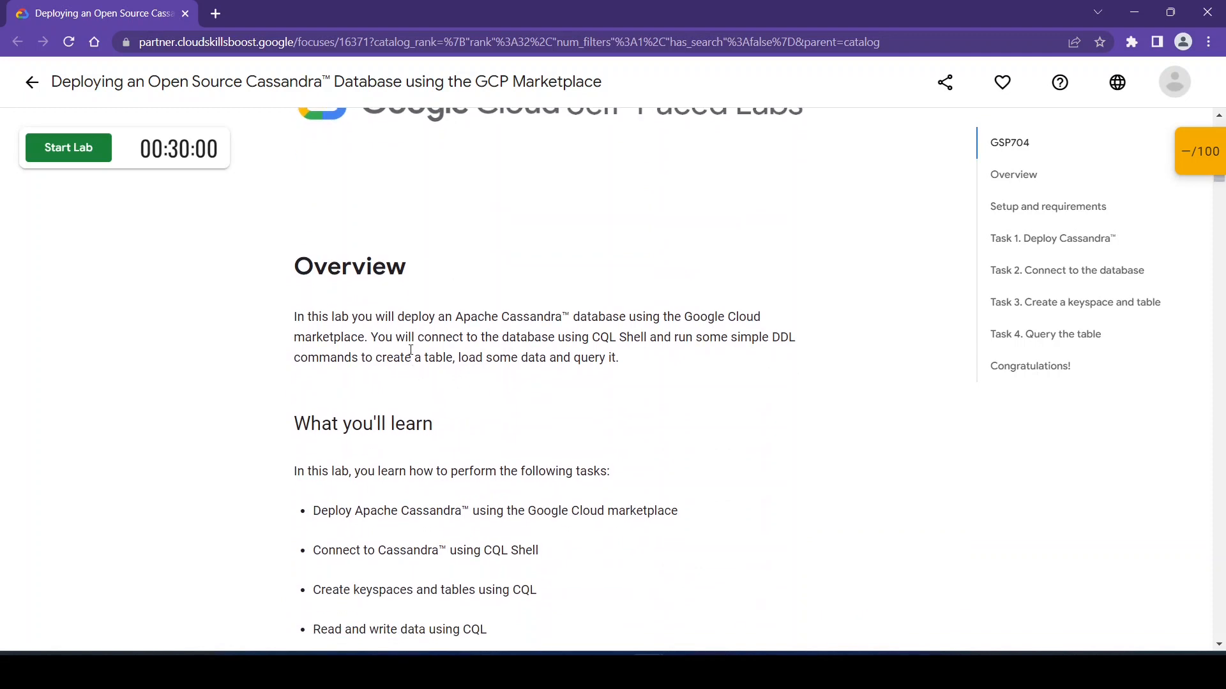
- Review the lab's overview and learning objectives, and start the Cassandra deployment lab
scroll(511, 319, "down", 1)
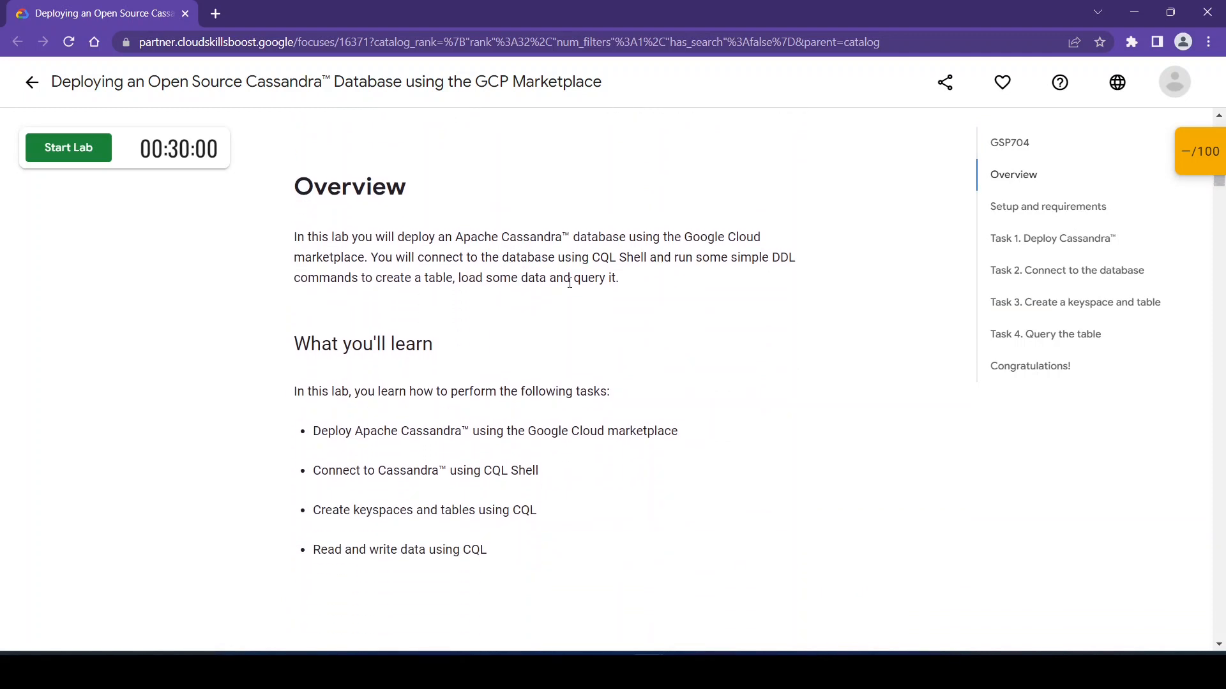
scroll(447, 345, "down", 1)
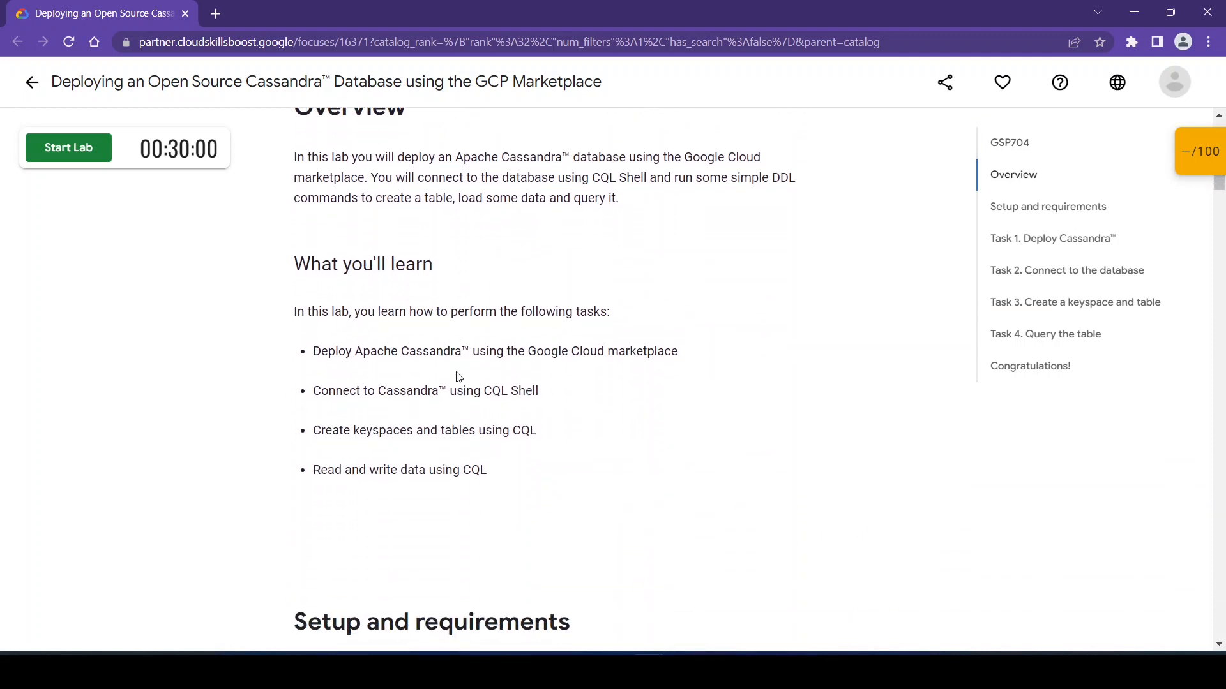
scroll(458, 377, "down", 2)
scroll(468, 309, "up", 1)
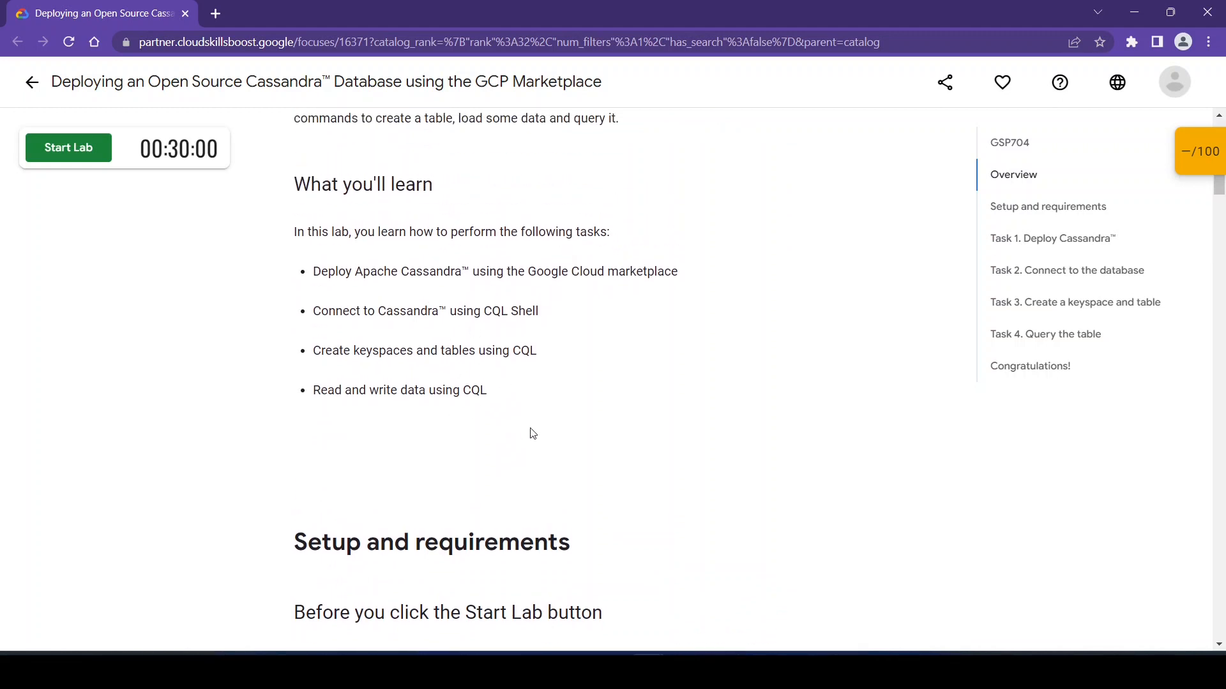
scroll(533, 434, "down", 4)
left_click(83, 151)
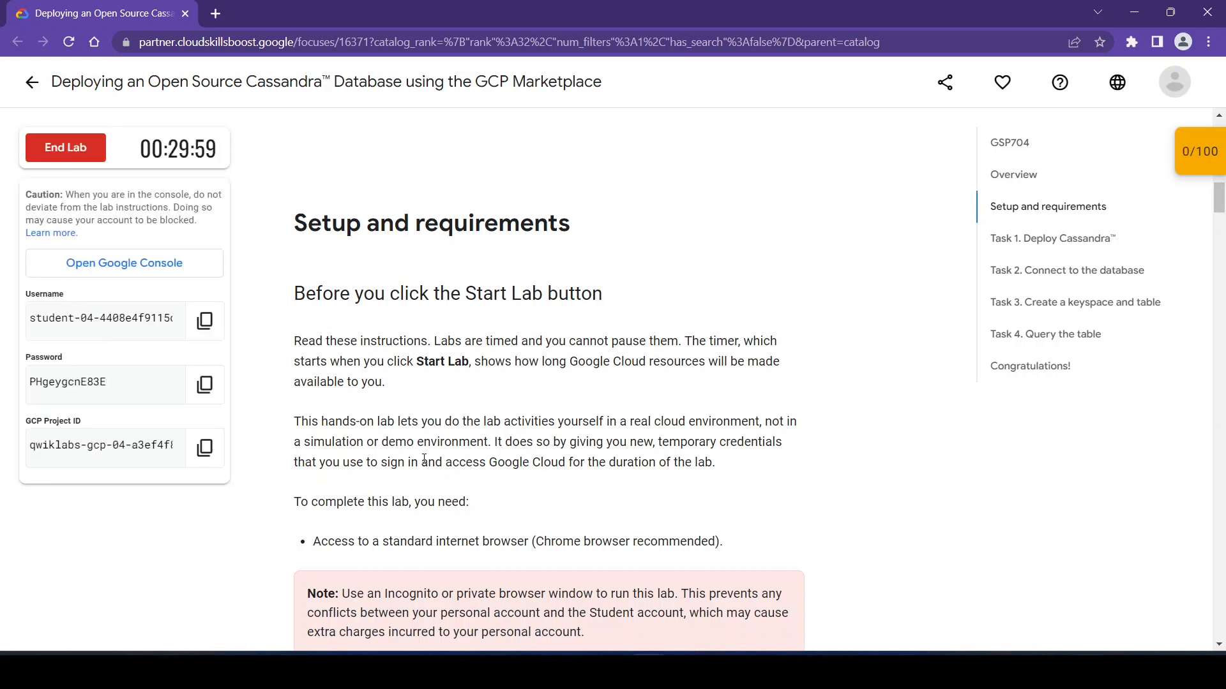
- Open the Google Console from the lab and sign in with the provided student account and its account password
left_click(104, 271)
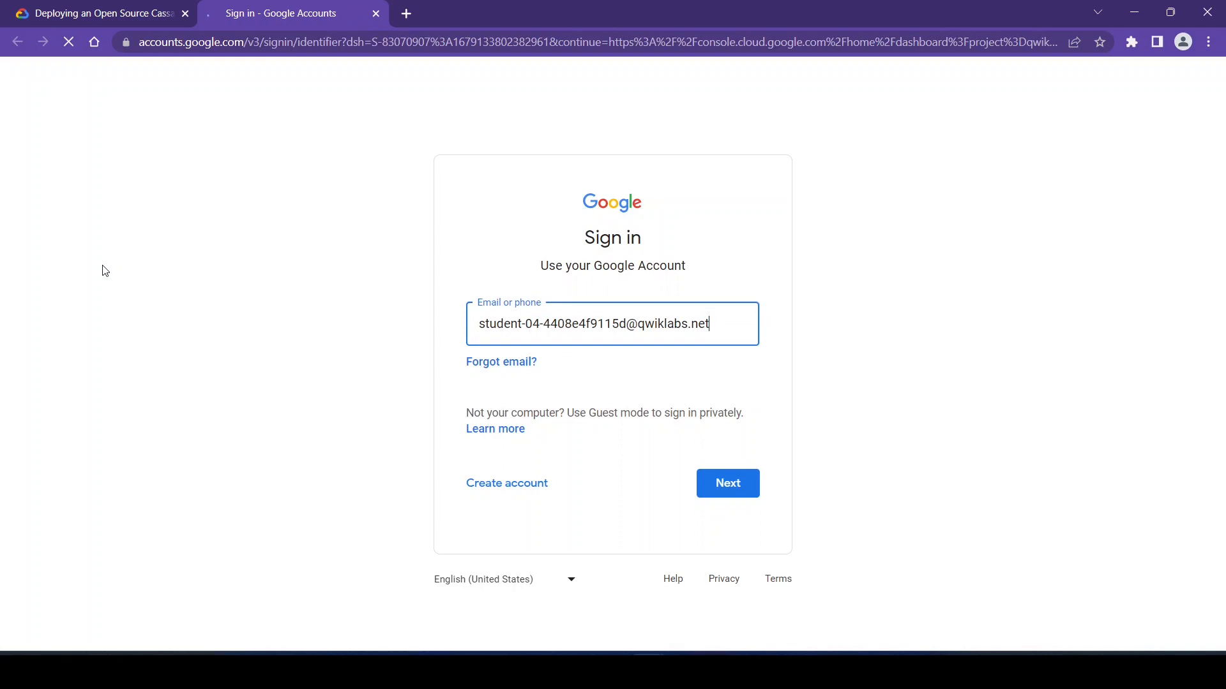
left_click(704, 485)
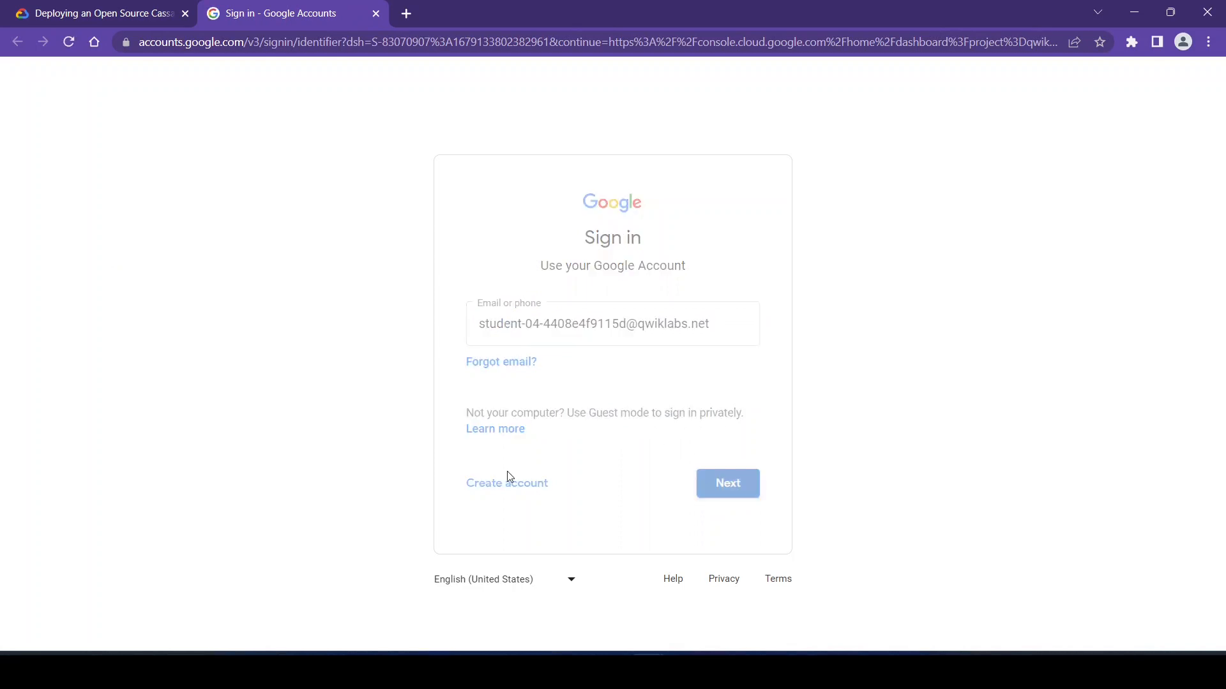
left_click(118, 9)
left_click(205, 384)
key("ctrl+Tab")
key("ctrl+v")
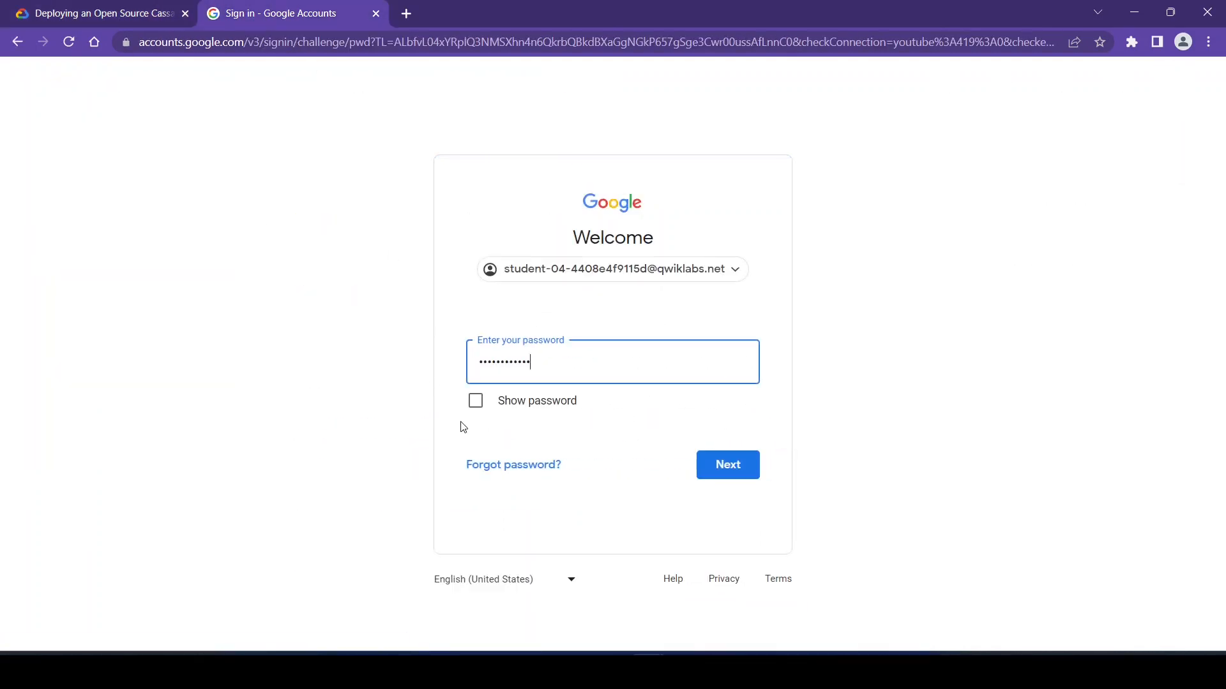
left_click(726, 465)
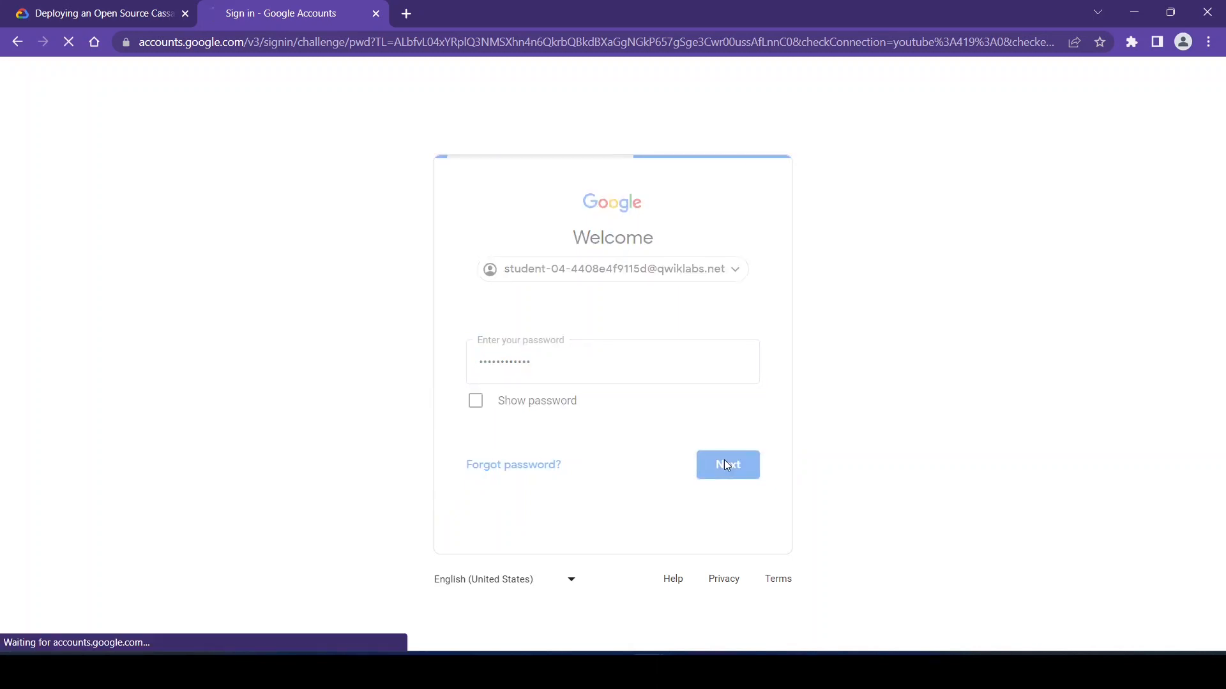
- Finish the account welcome and agree to the Google Cloud Platform Terms of Service
left_click(561, 511)
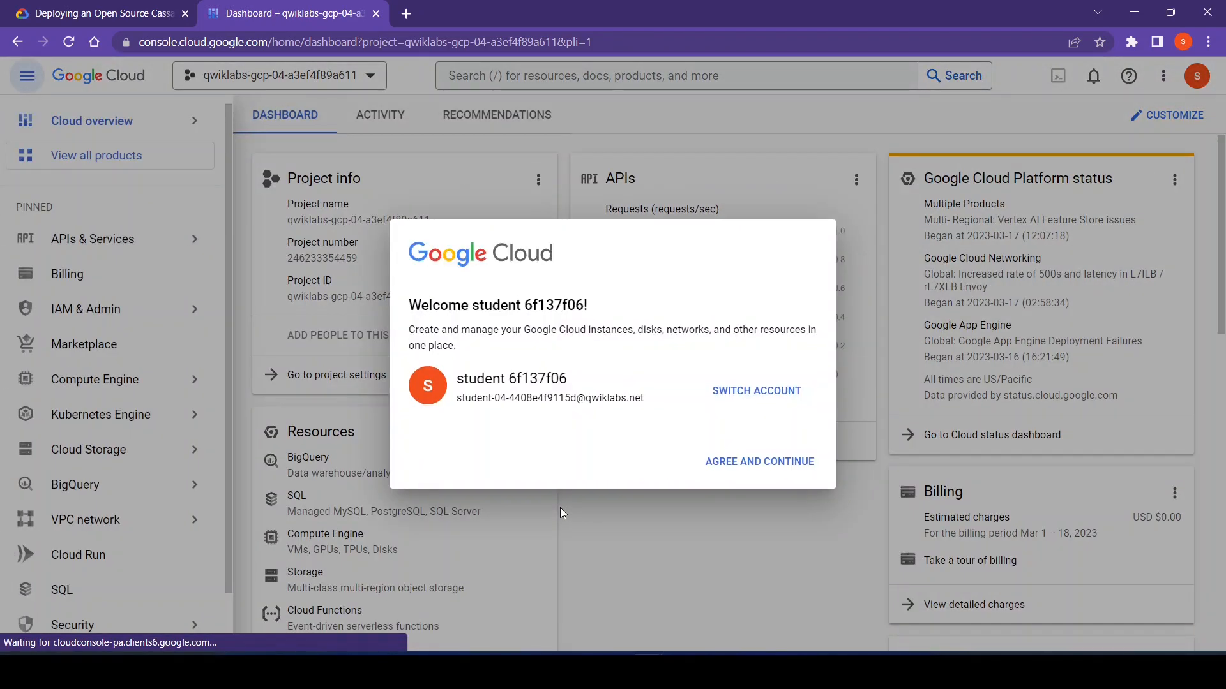
left_click(414, 458)
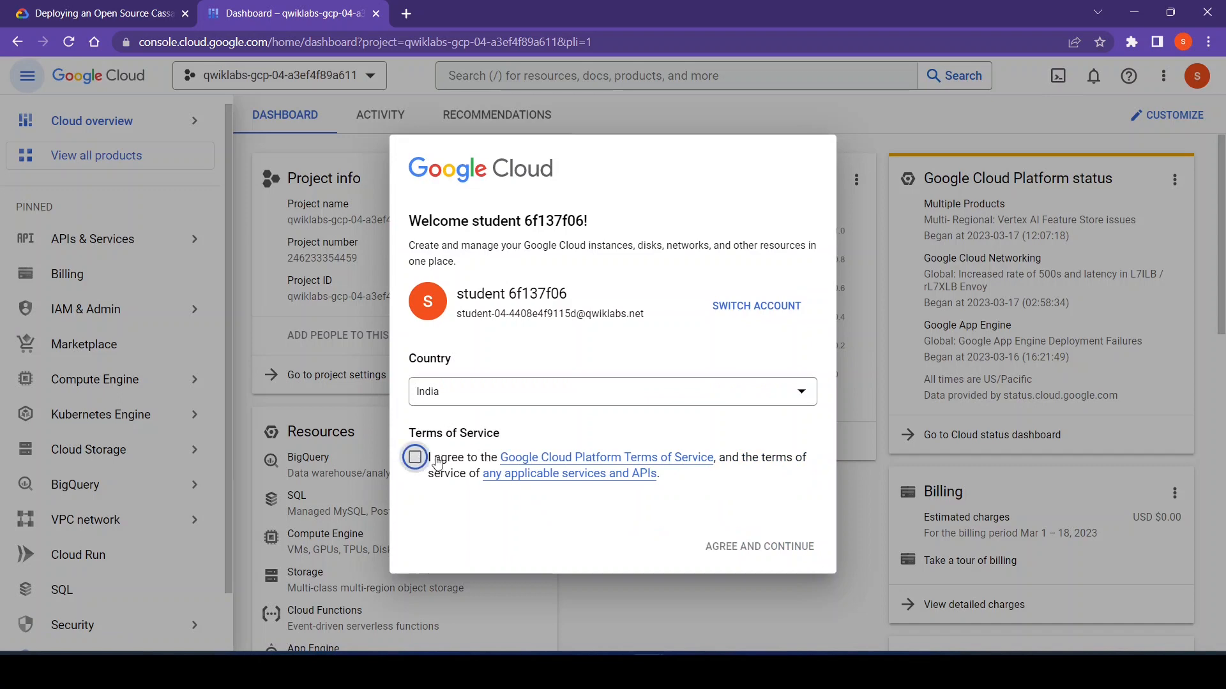
left_click(795, 547)
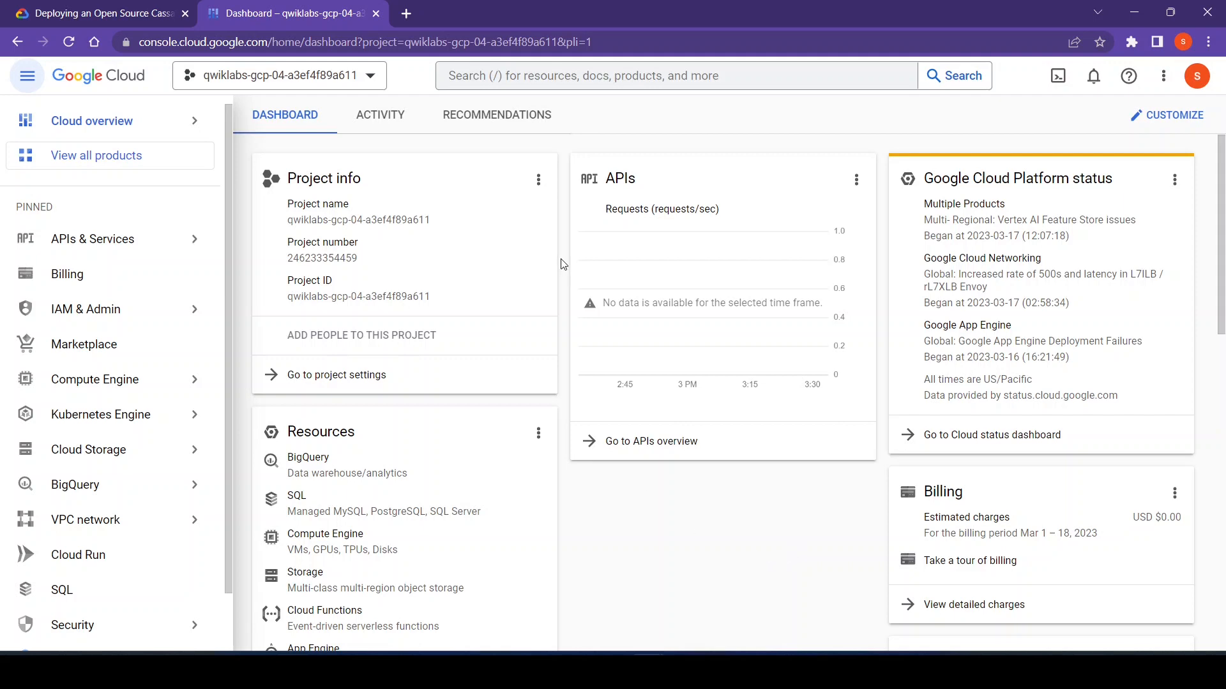
- Read the lab's setup instructions from the sign-in requirements through the Activate Cloud Shell section
left_click(111, 9)
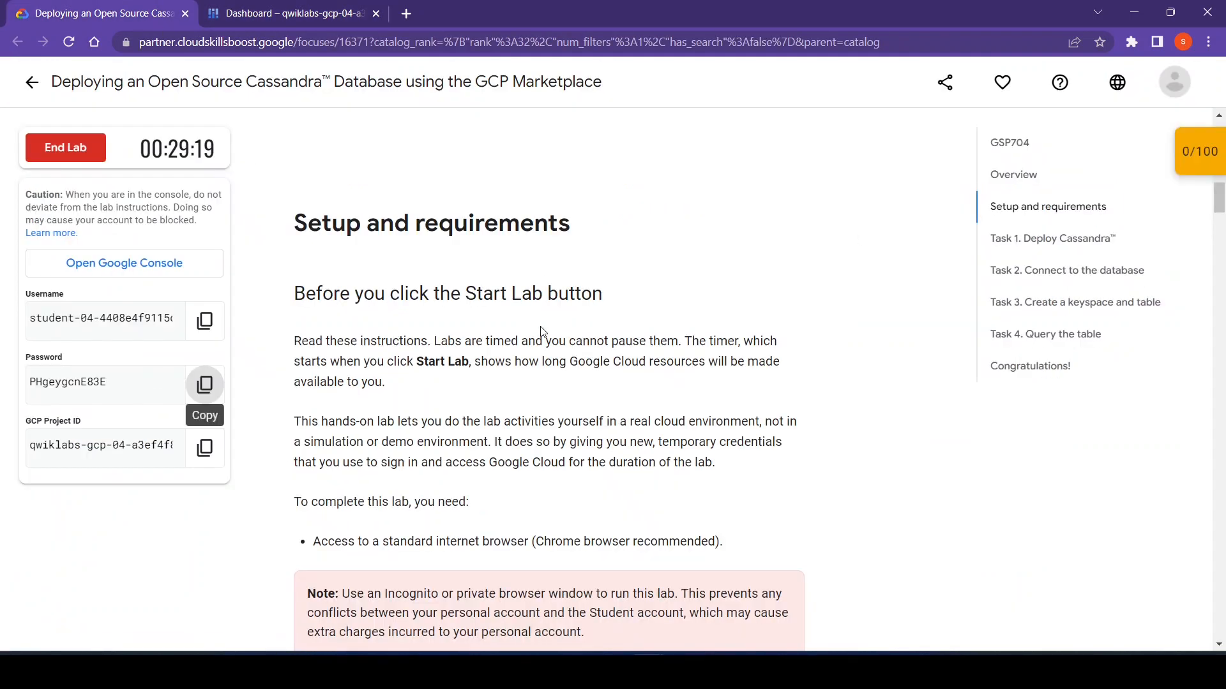
scroll(541, 331, "down", 3)
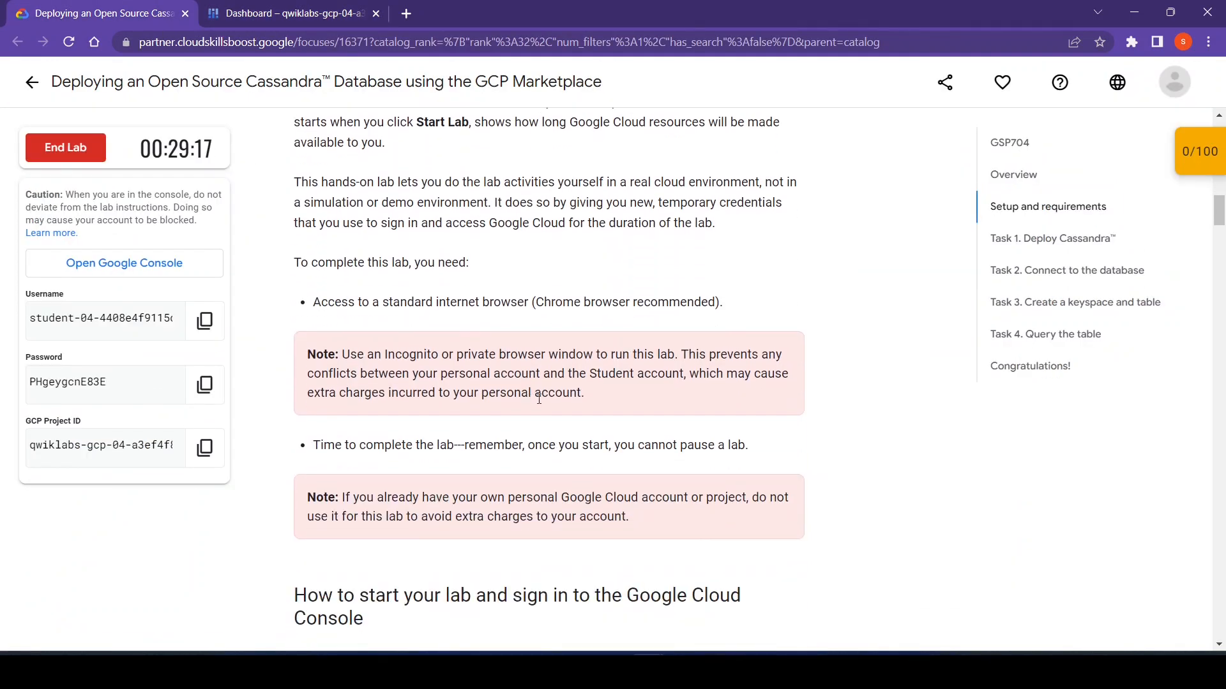
scroll(539, 399, "down", 3)
scroll(587, 418, "down", 2)
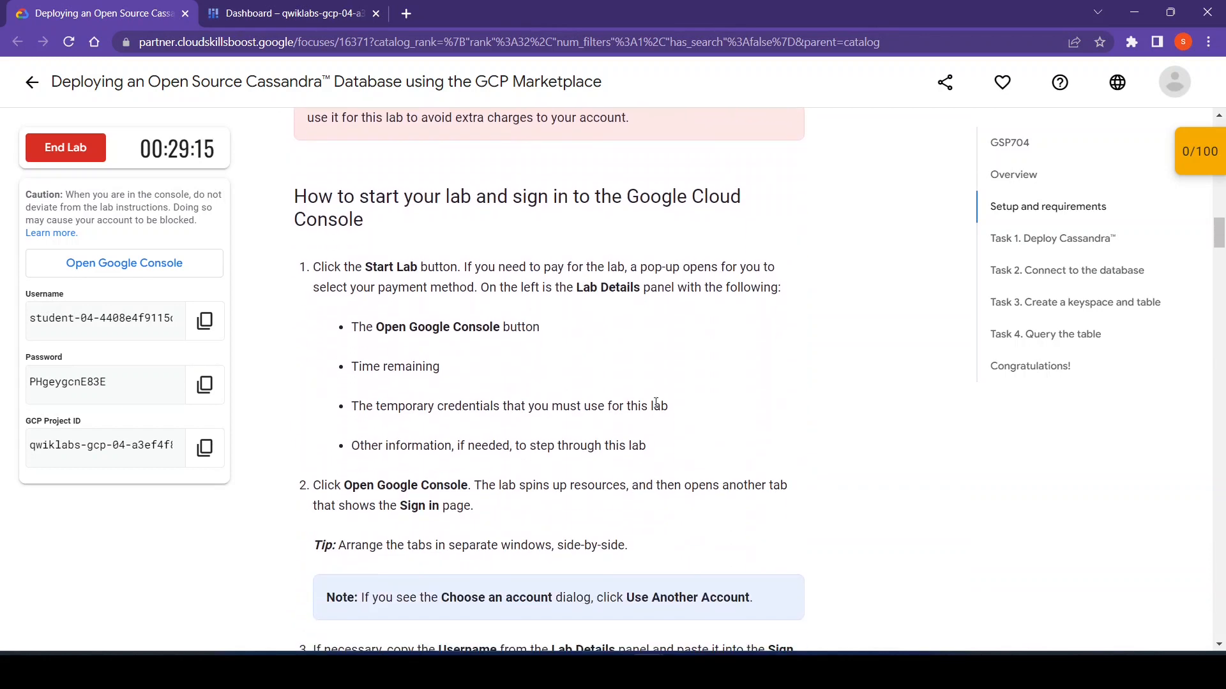
scroll(589, 425, "down", 3)
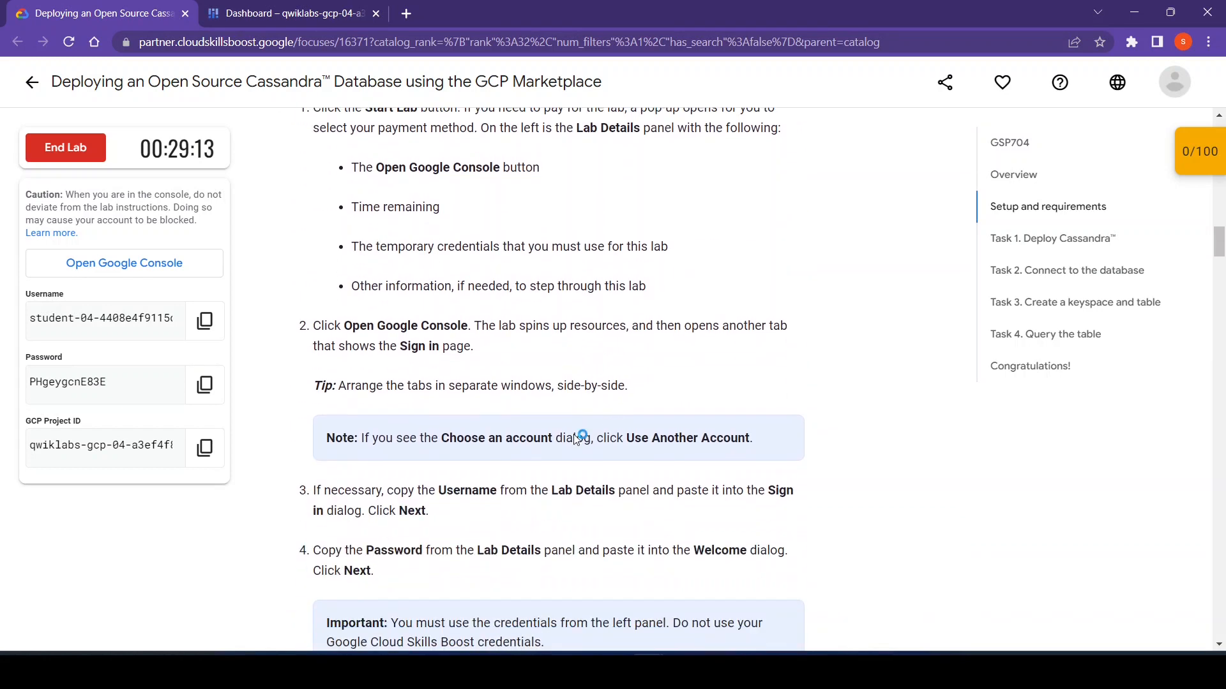
scroll(749, 479, "down", 2)
scroll(748, 475, "down", 6)
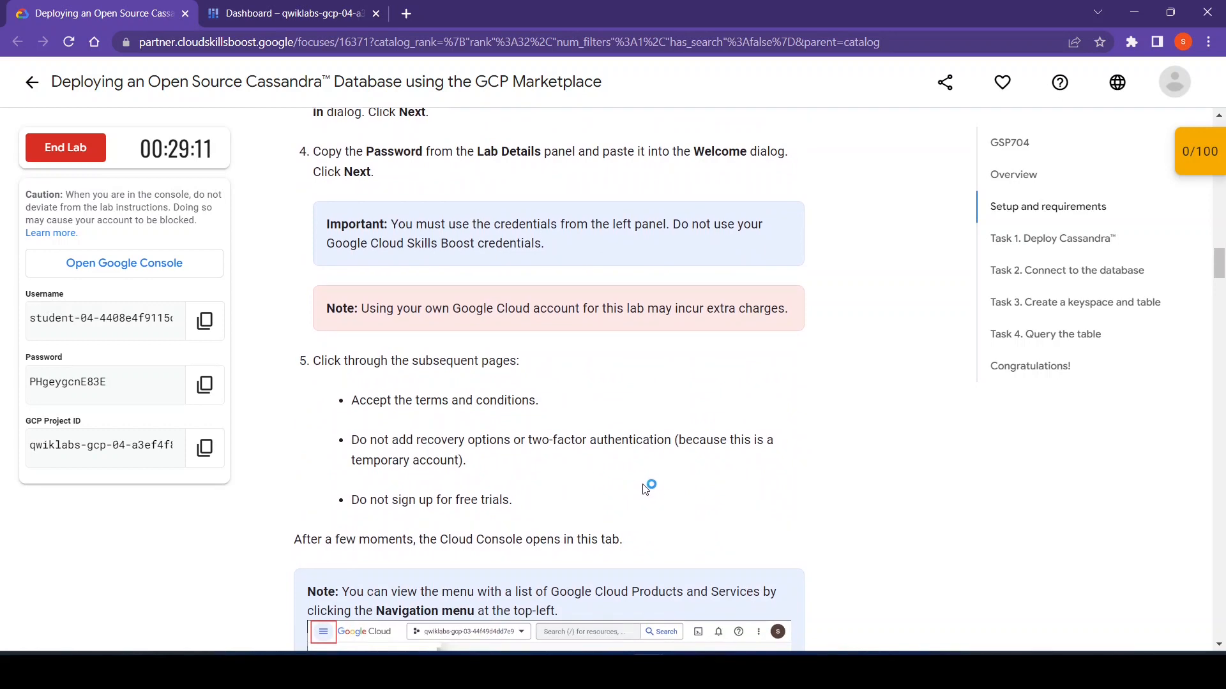
scroll(671, 486, "down", 4)
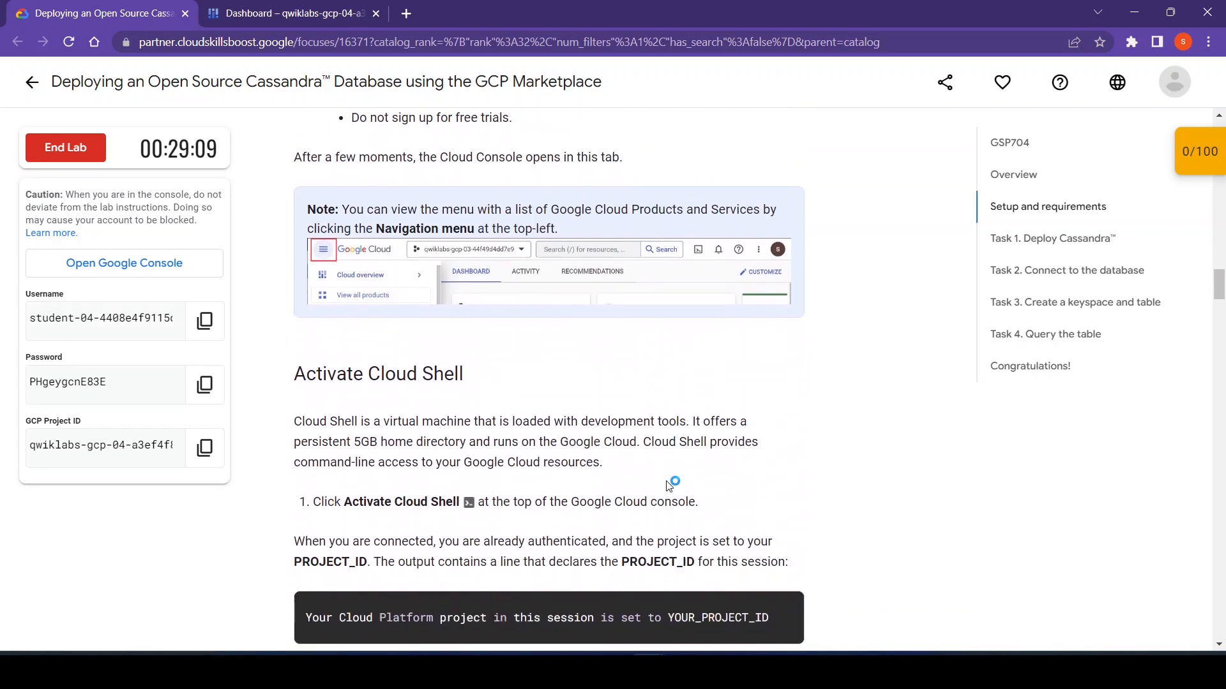
- Activate Cloud Shell in the Google Cloud console, continue past its introduction and dismiss the session usage tip
left_click(387, 6)
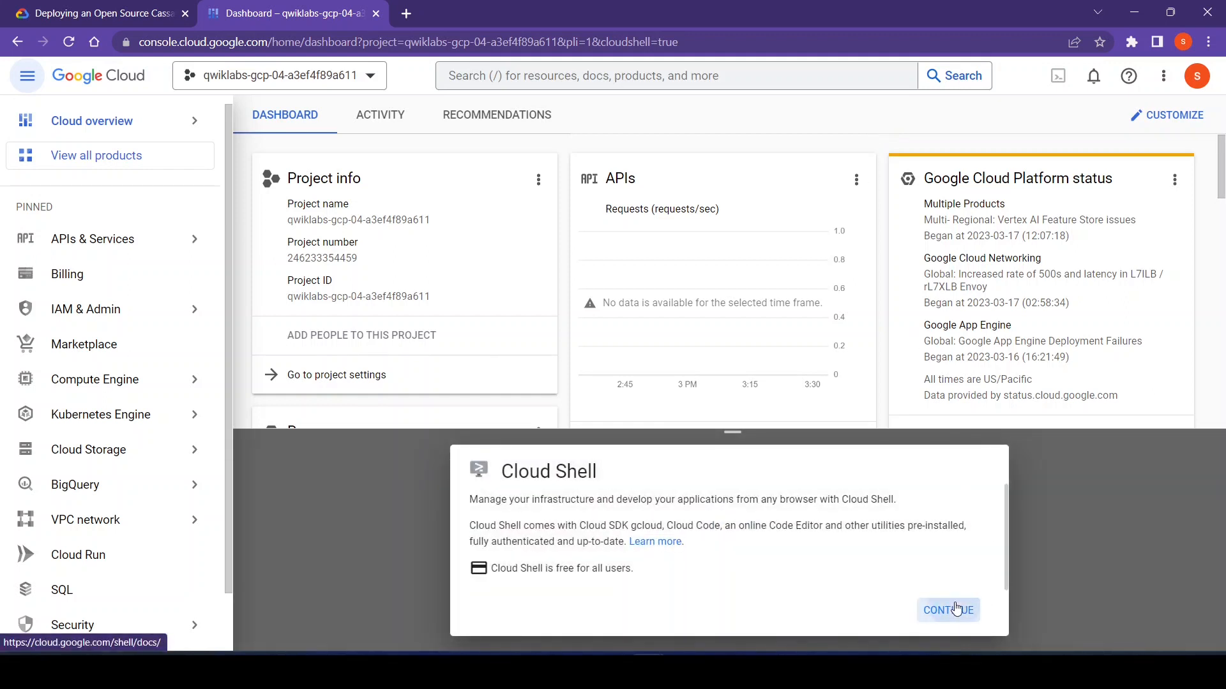
left_click(954, 610)
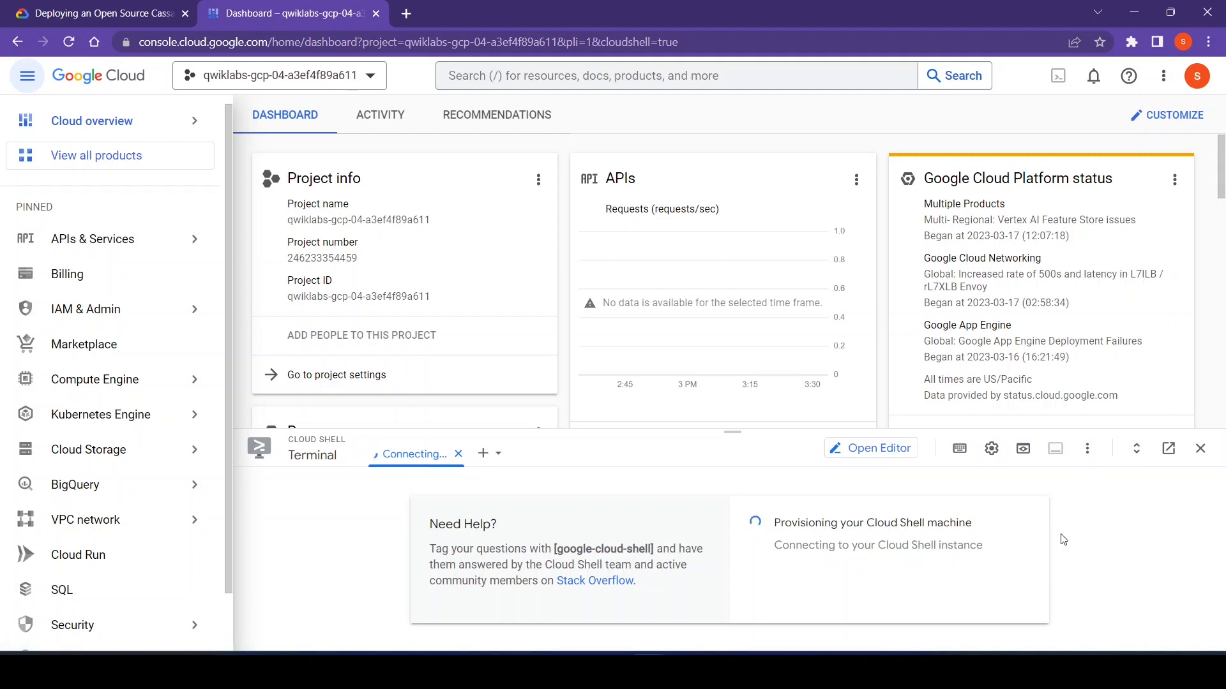
mouse_move(102, 122)
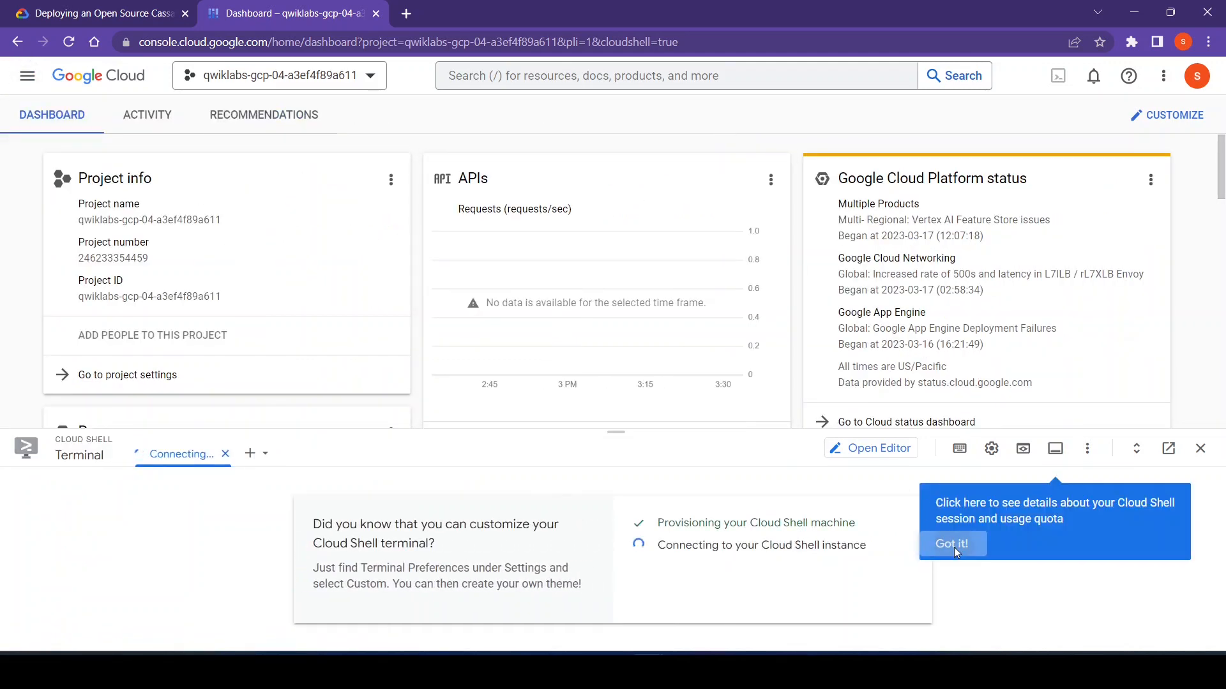
left_click(954, 547)
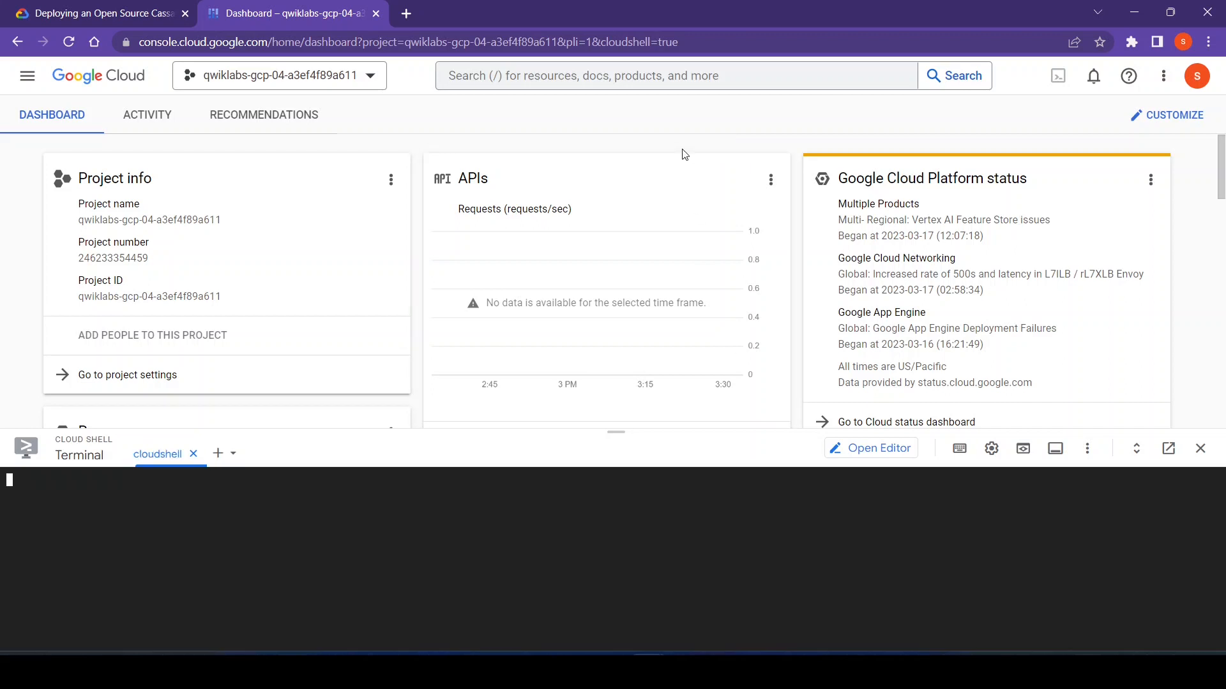
left_click(991, 448)
mouse_move(872, 521)
mouse_move(655, 525)
left_click(471, 575)
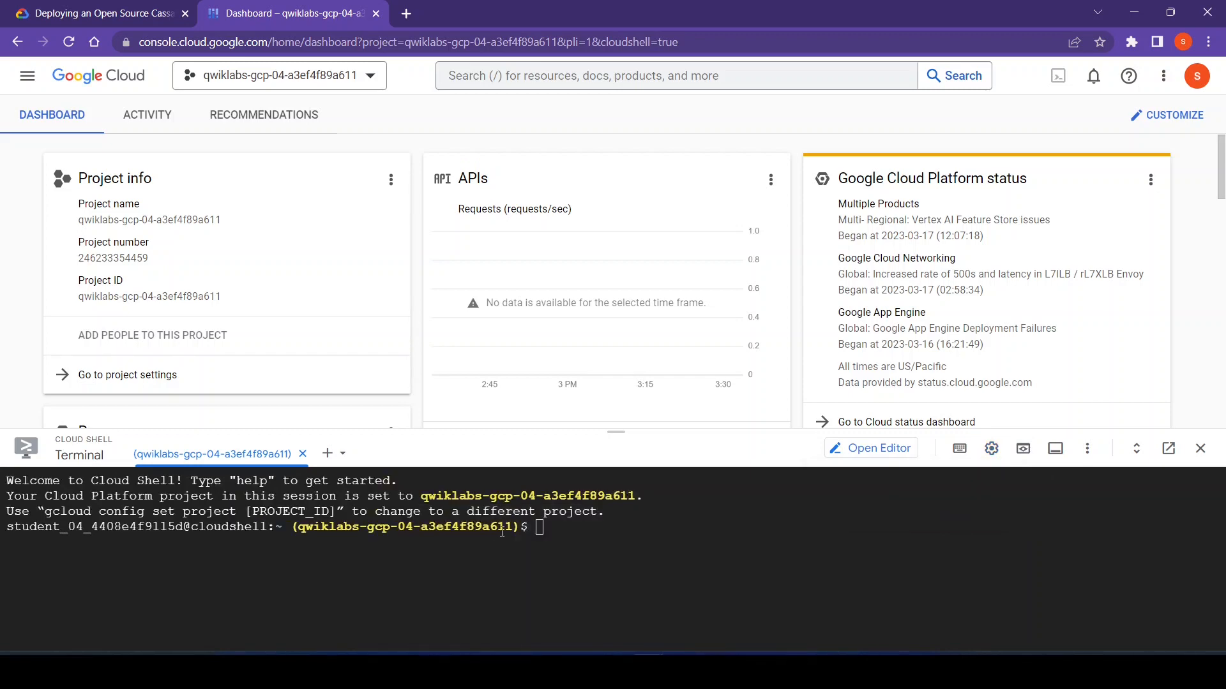
- Copy the command gcloud auth list from the lab, run it in Cloud Shell and authorize the use of credentials
left_click(136, 9)
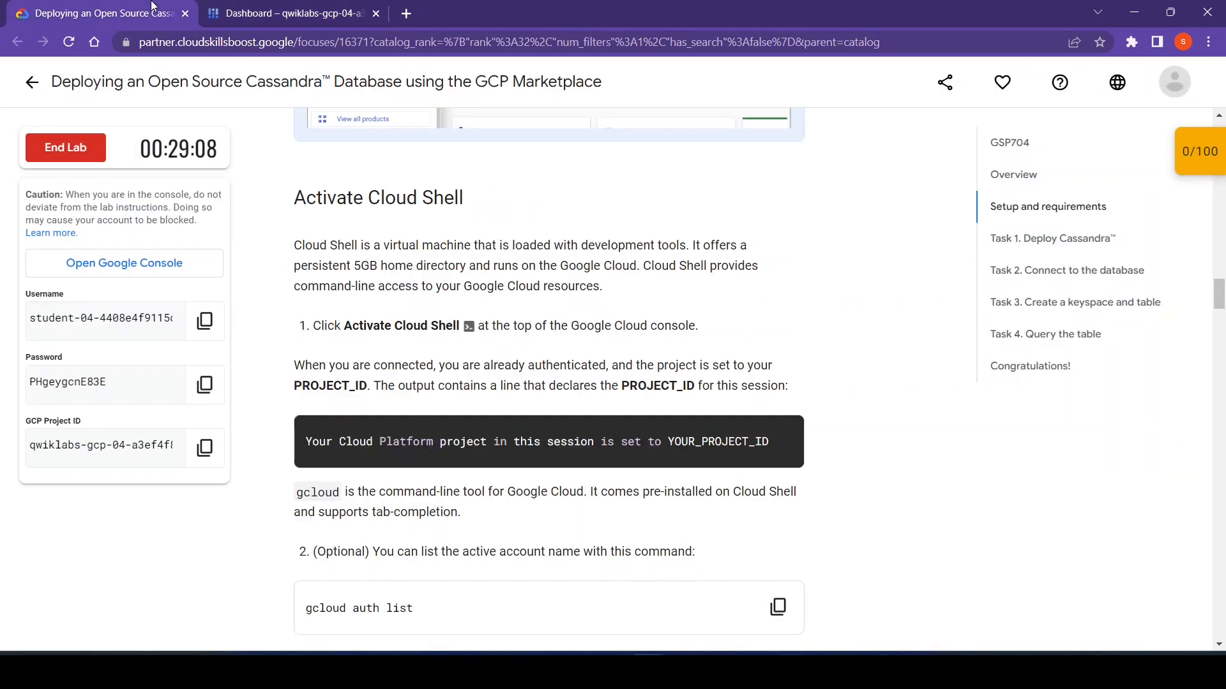
scroll(656, 364, "down", 1)
scroll(655, 364, "down", 3)
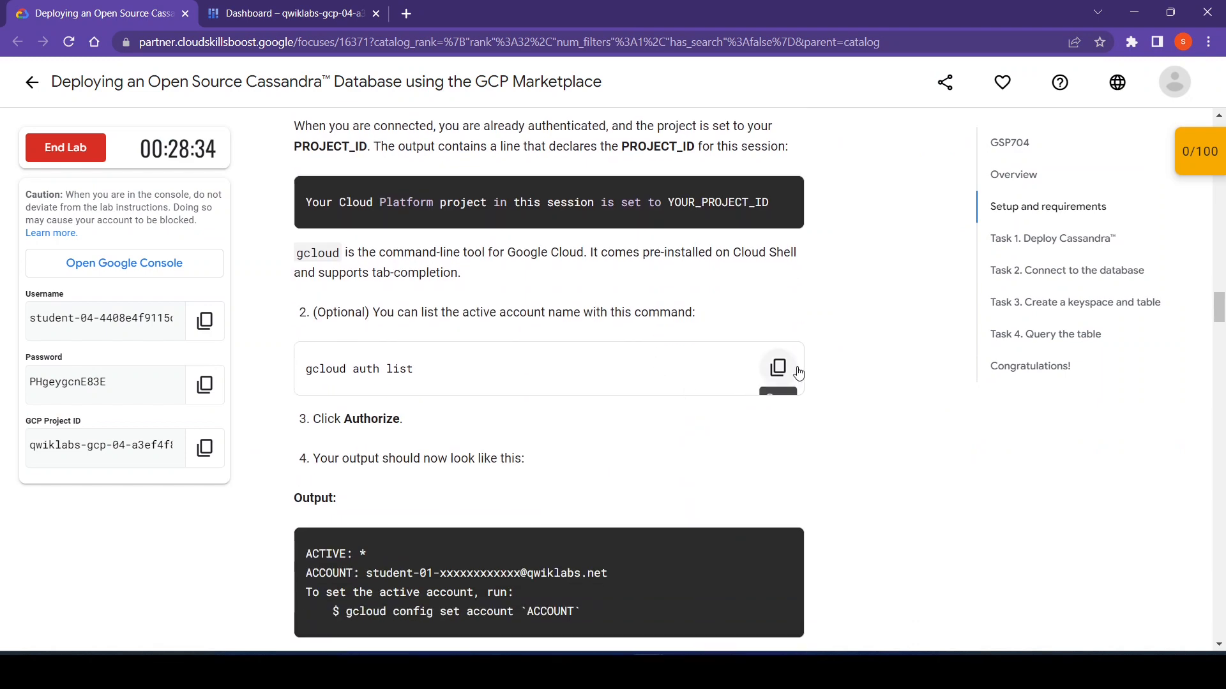
left_click(778, 368)
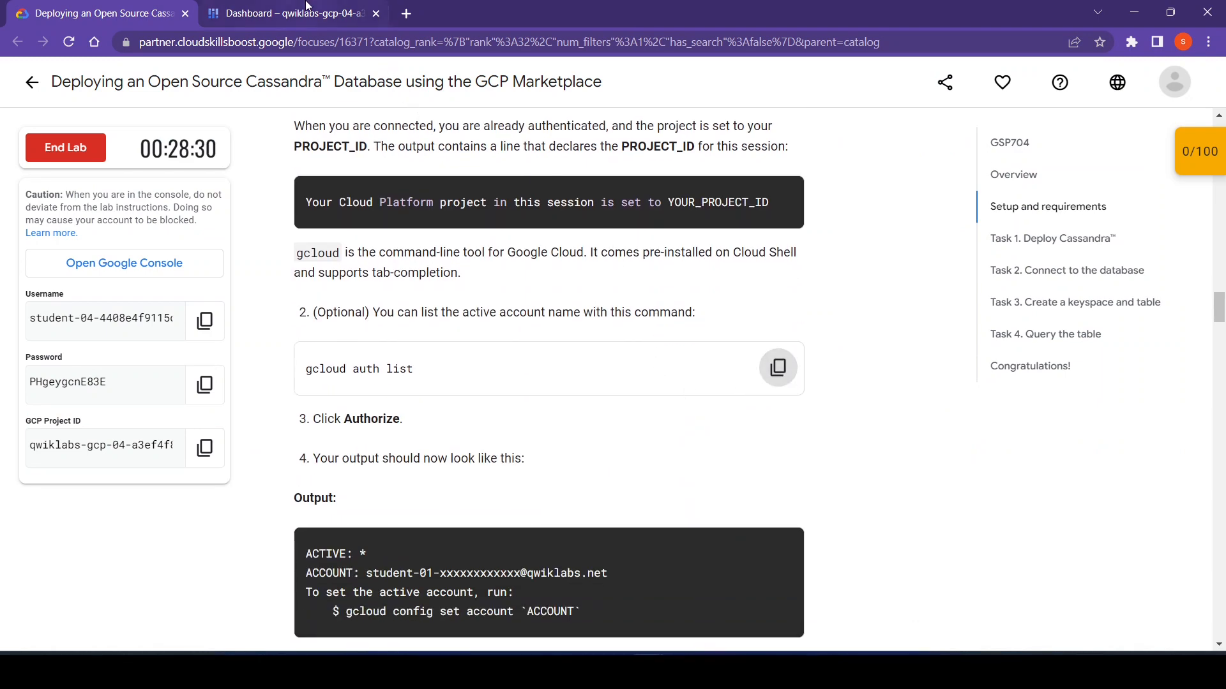
left_click(307, 6)
key("ctrl+v")
key("Return")
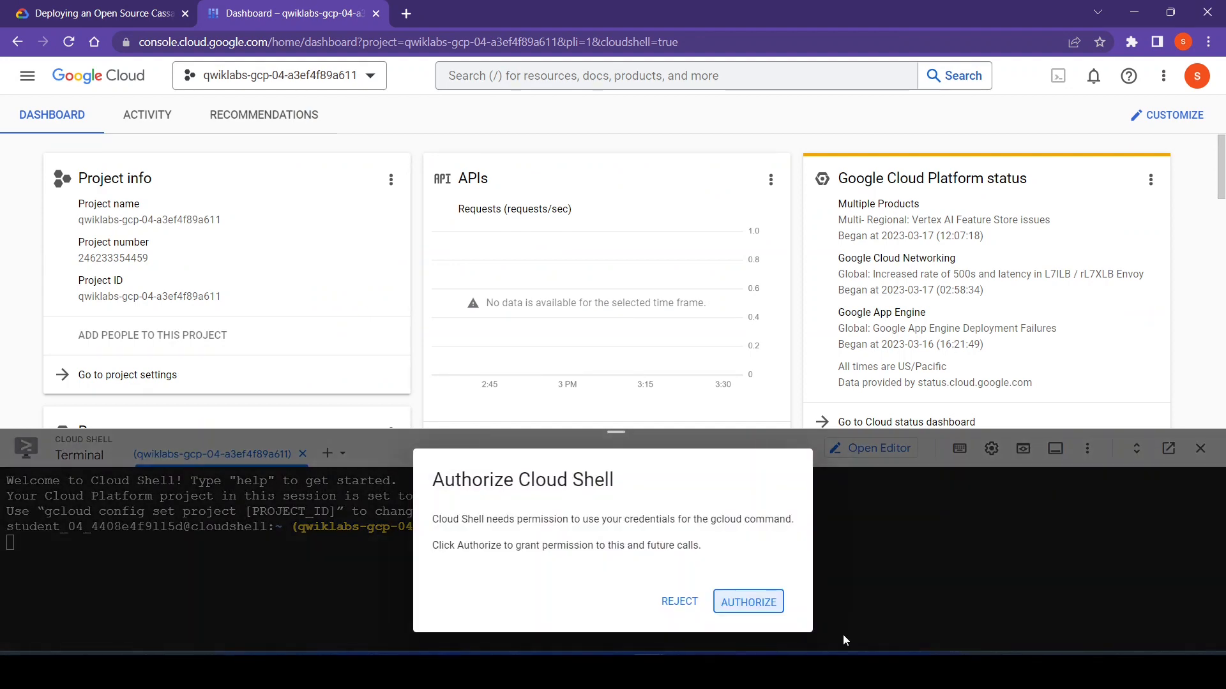
left_click(769, 603)
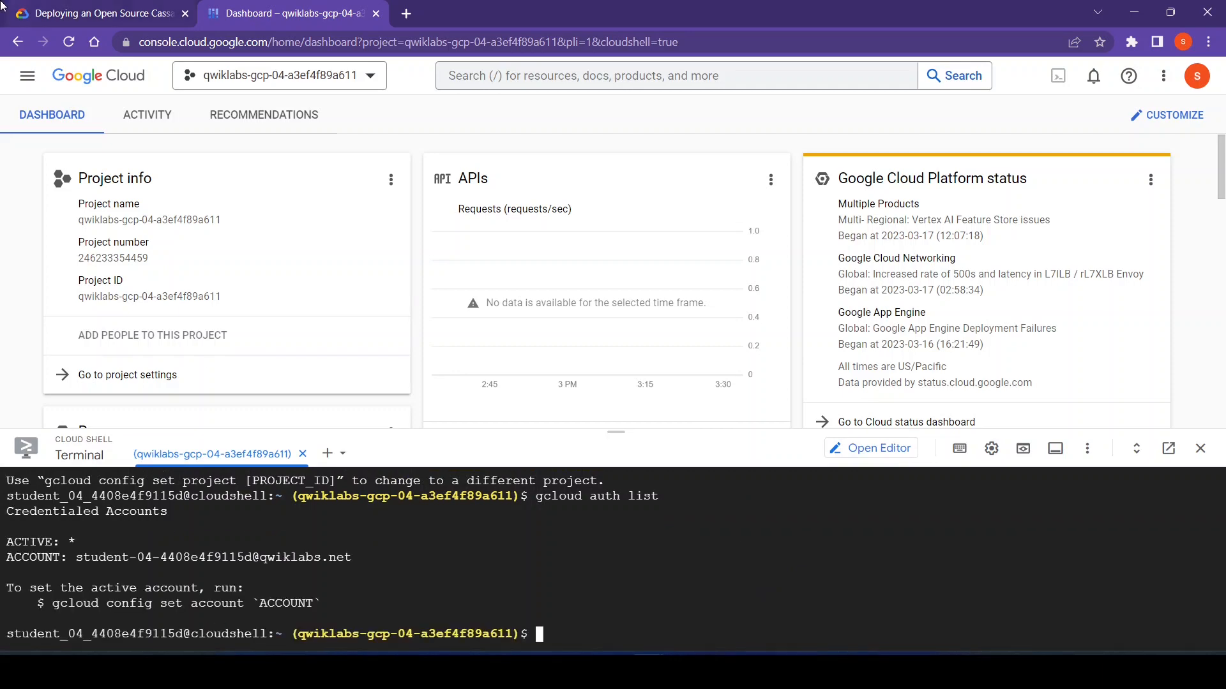
- Copy the command gcloud config list project from the lab instructions and run it in Cloud Shell
left_click(26, 9)
scroll(480, 359, "down", 5)
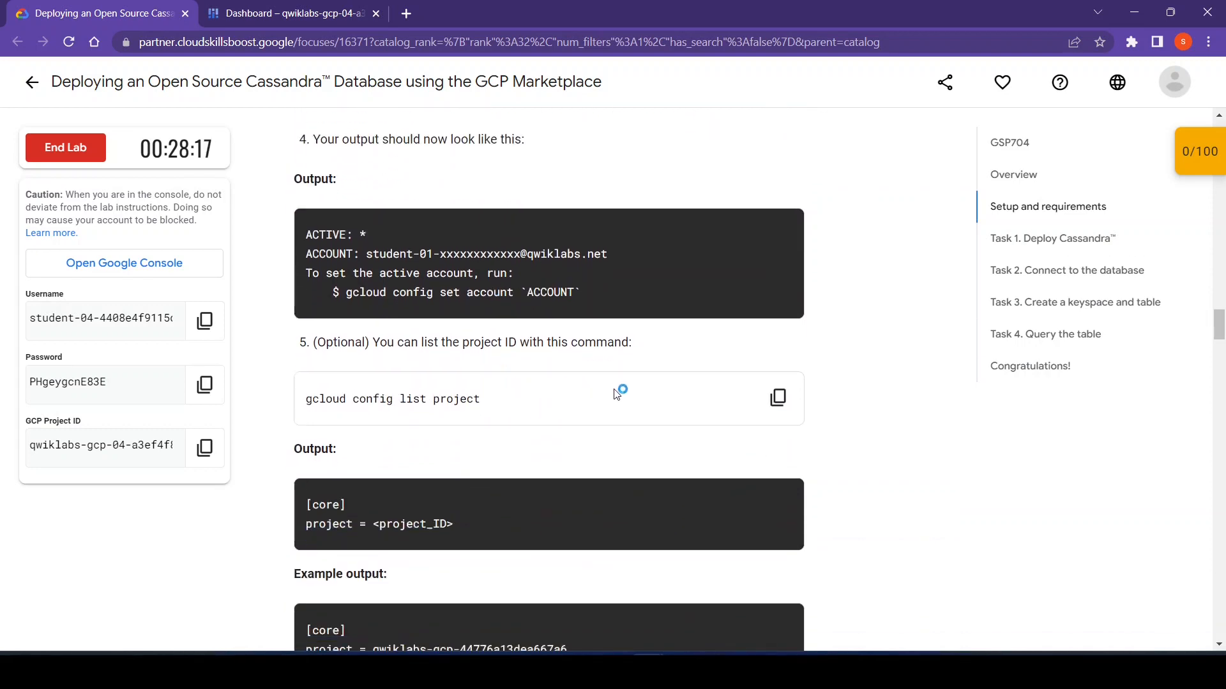
left_click(778, 399)
left_click(264, 8)
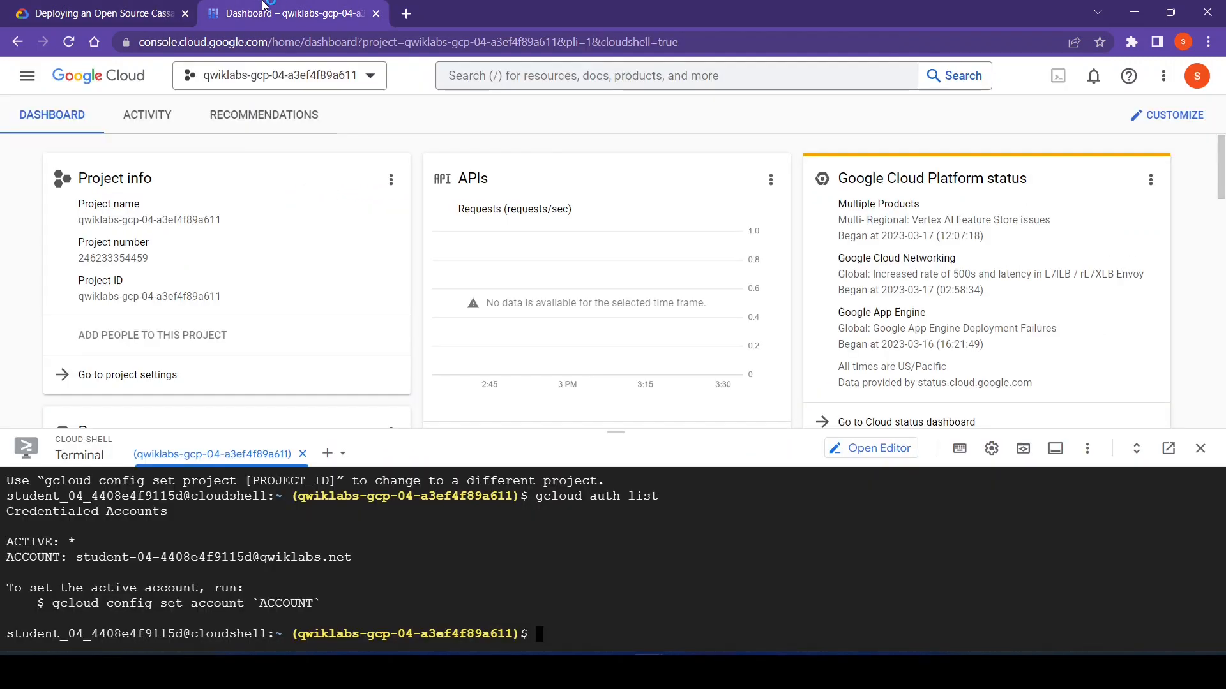
key("ctrl+v")
key("Return")
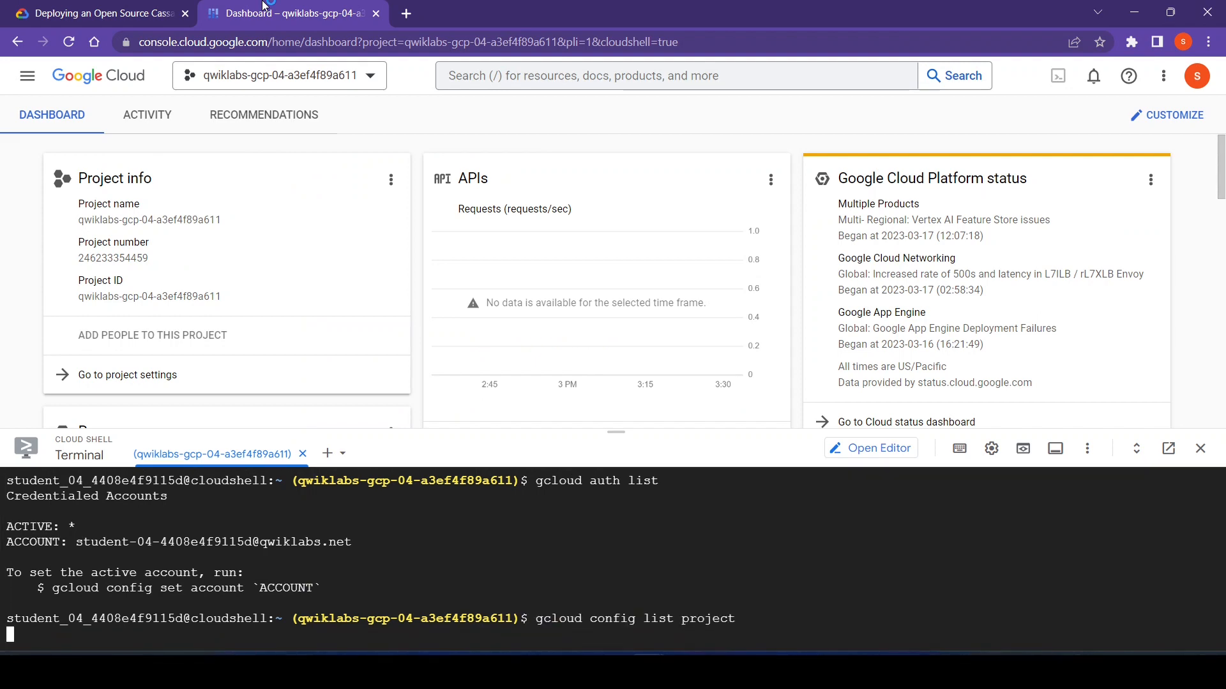
- Read the lab's Task 1 instructions for deploying Cassandra and open the Marketplace in the Google Cloud console
left_click(128, 12)
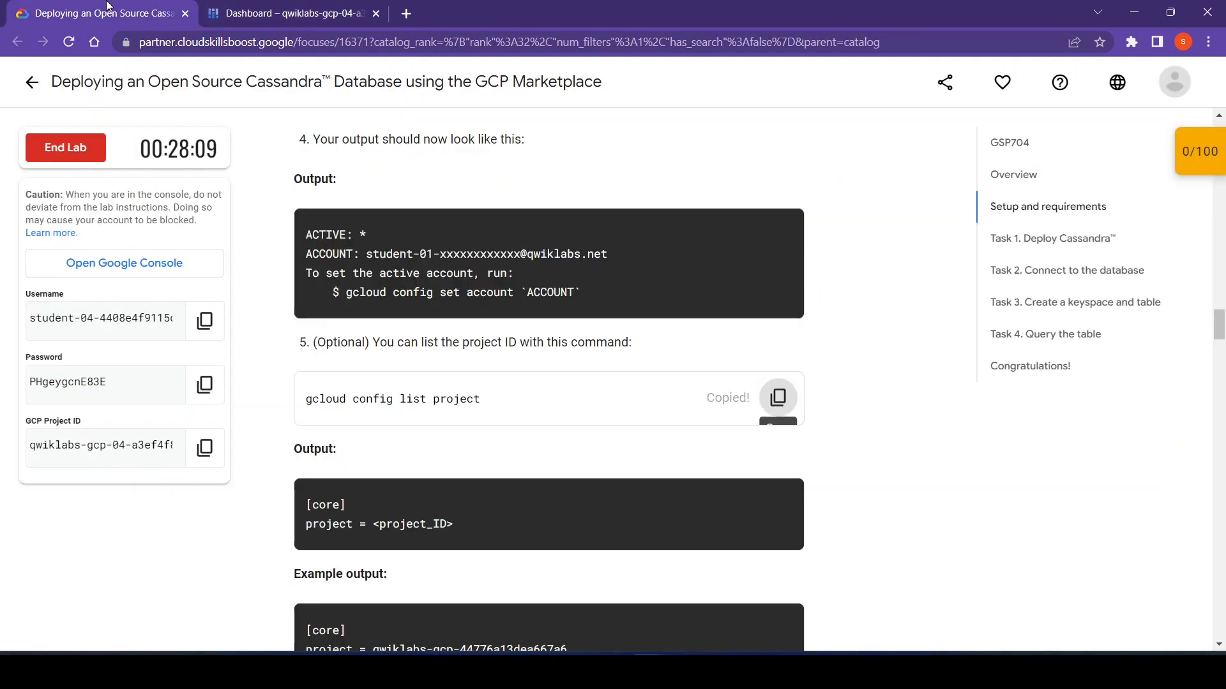
scroll(747, 422, "down", 4)
scroll(800, 520, "down", 5)
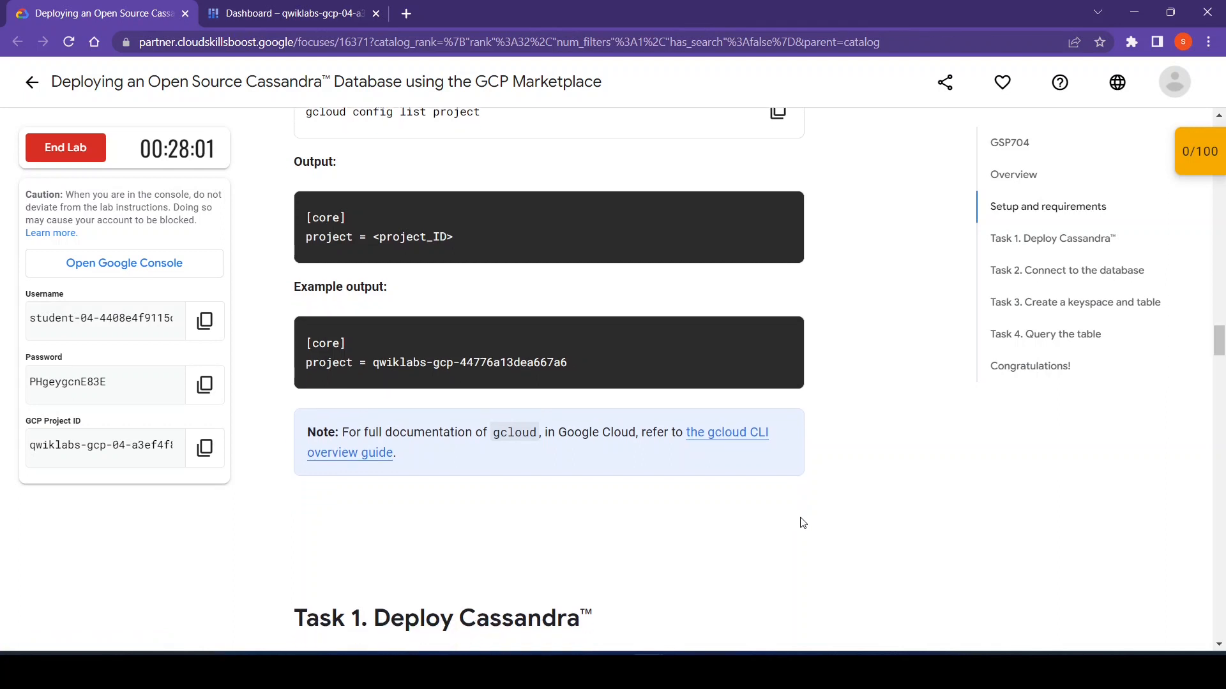
scroll(803, 522, "down", 3)
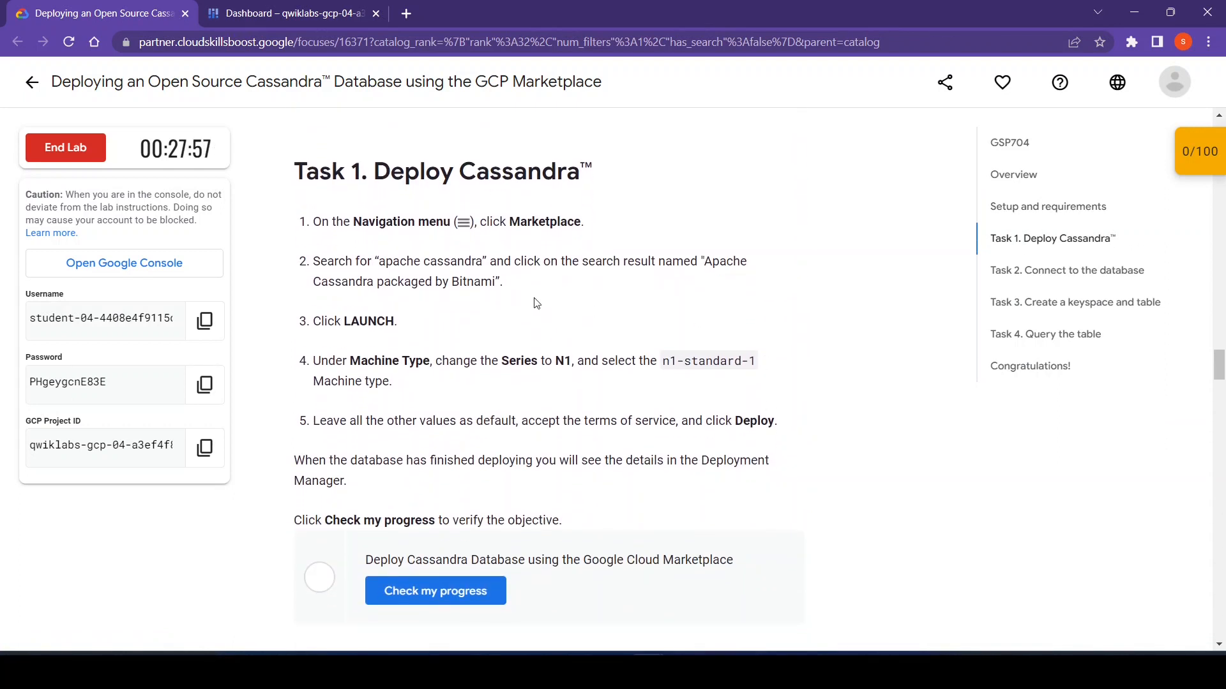
left_click(255, 13)
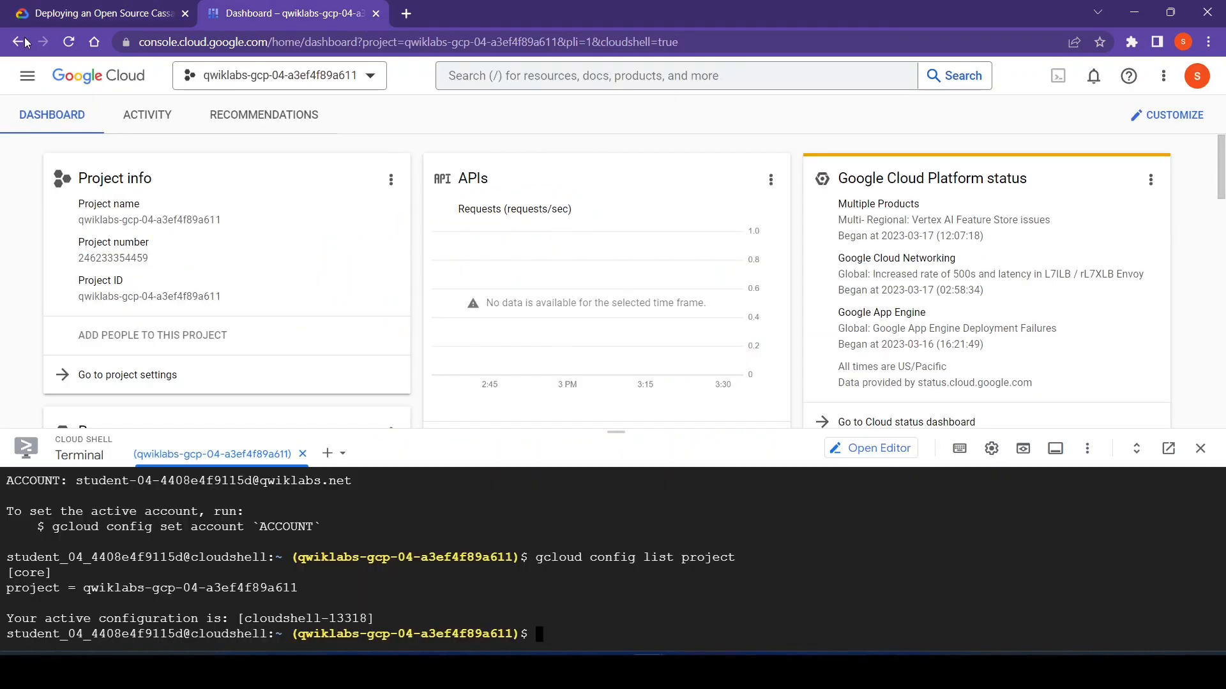
left_click(27, 90)
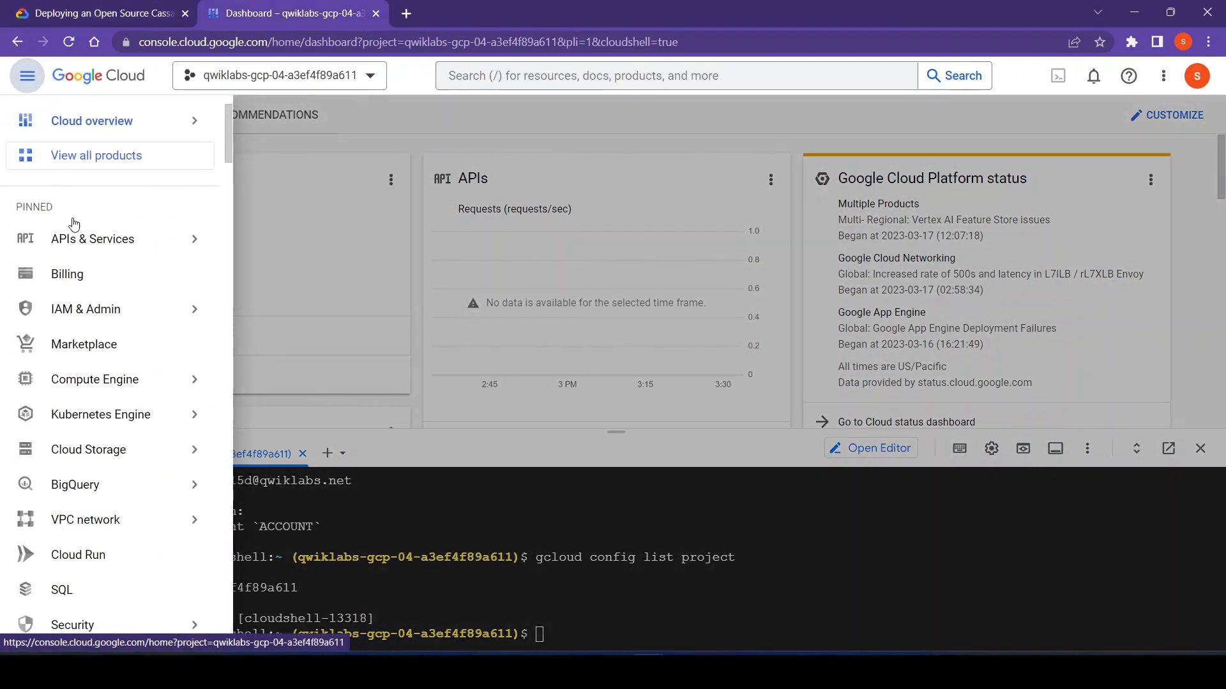
left_click(92, 348)
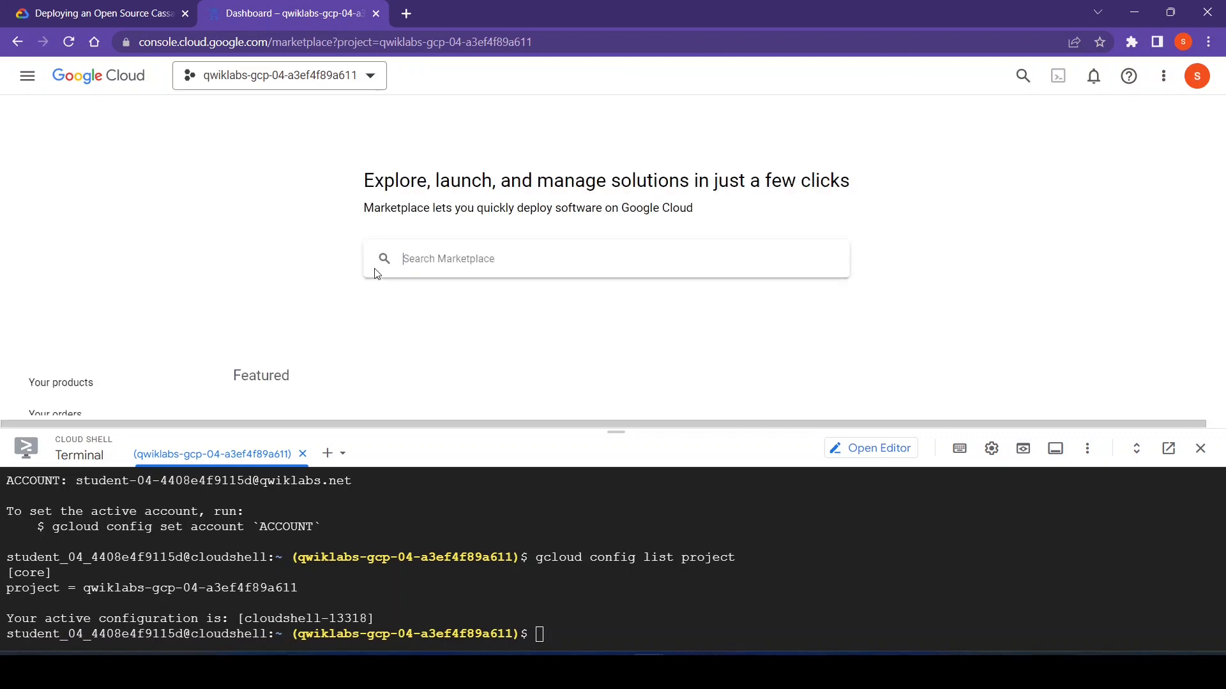
- Copy the term "apache cassandra" from the lab instructions and search the Marketplace for it
left_click(91, 9)
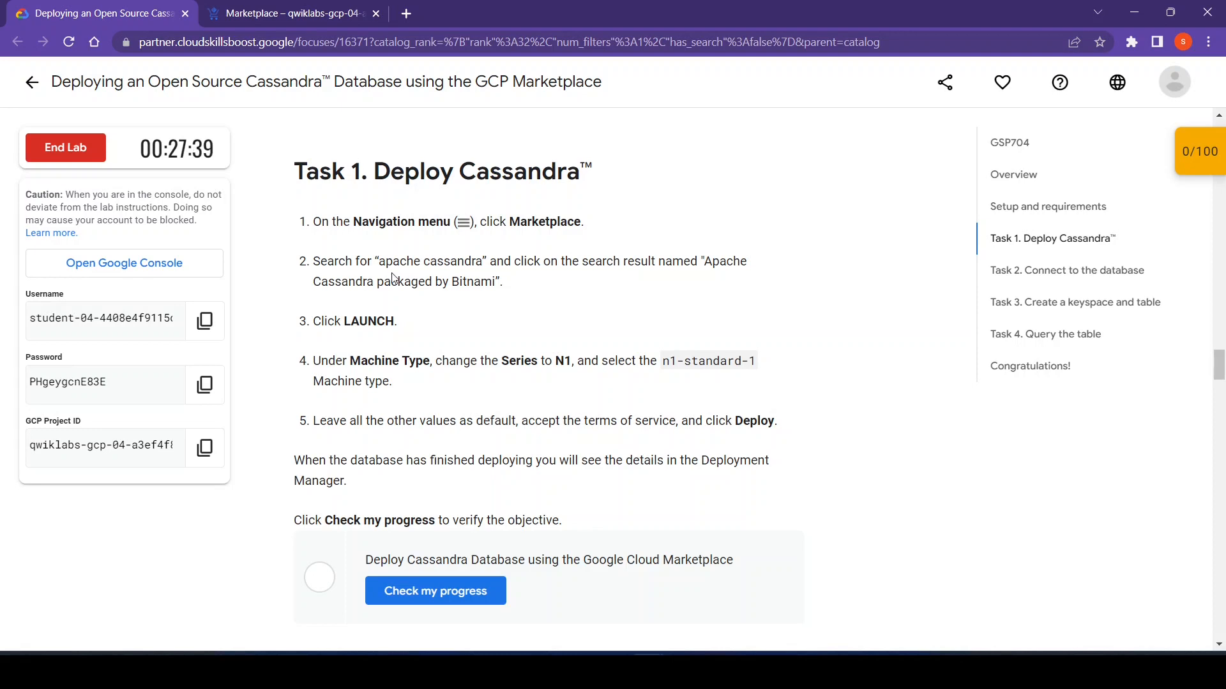
left_click_drag(378, 264, 484, 259)
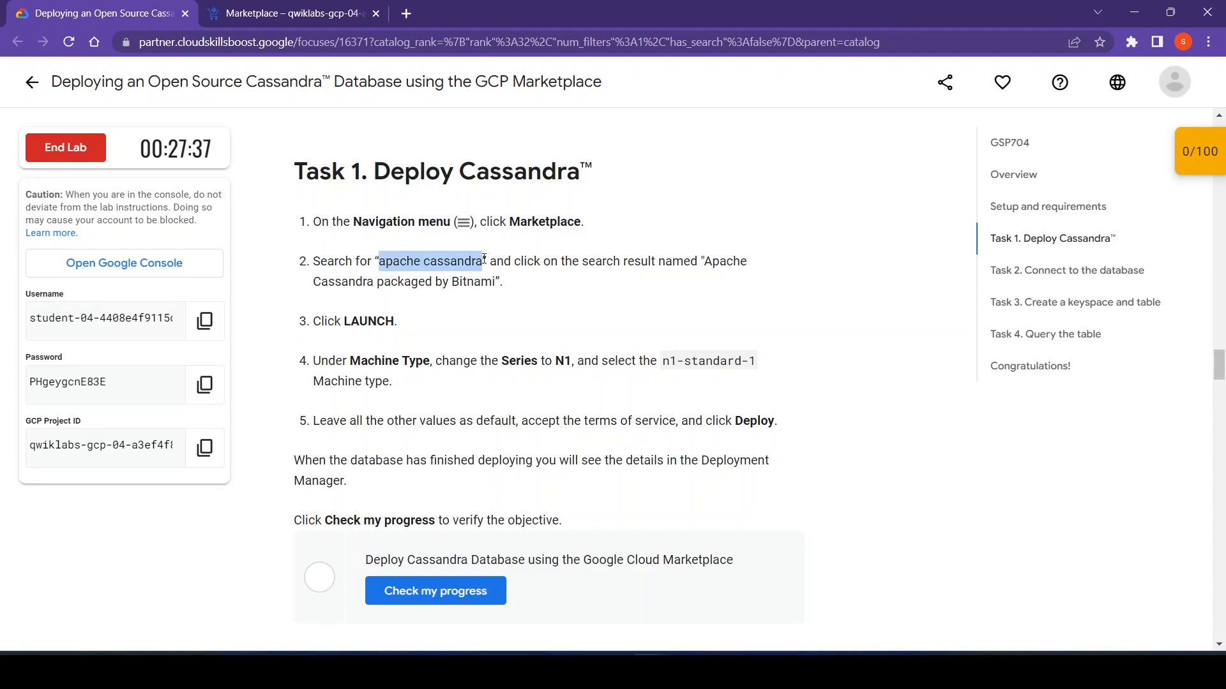
left_click(297, 5)
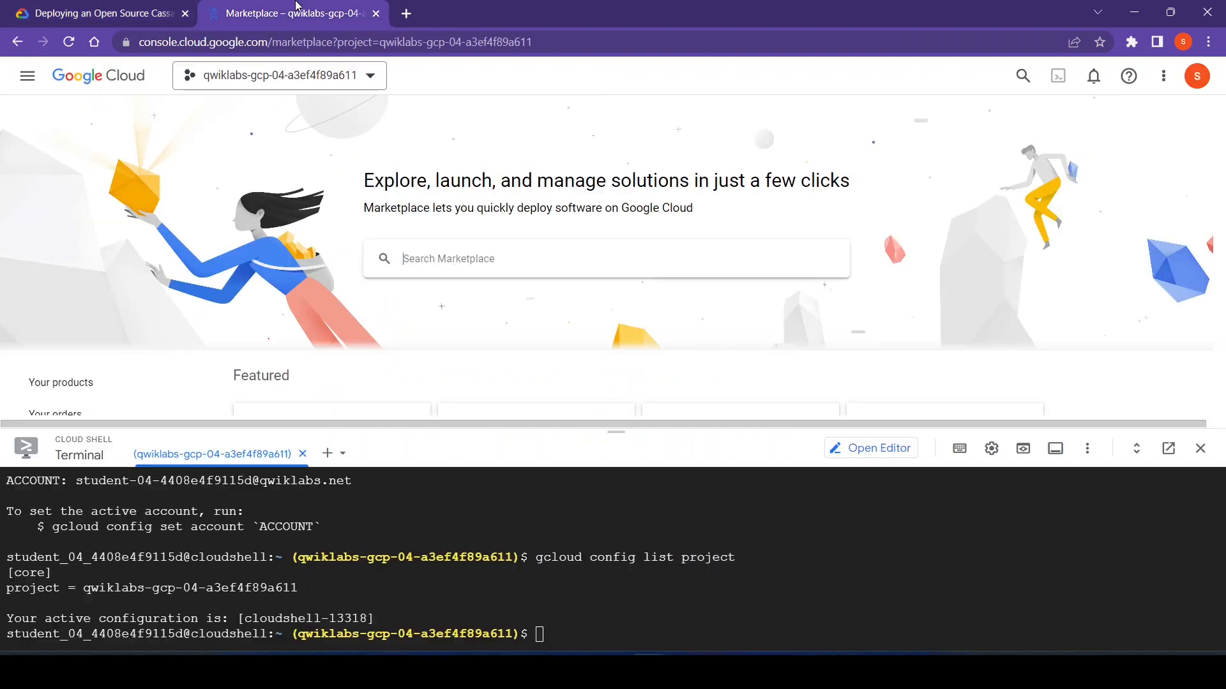
left_click(460, 276)
key("ctrl+v")
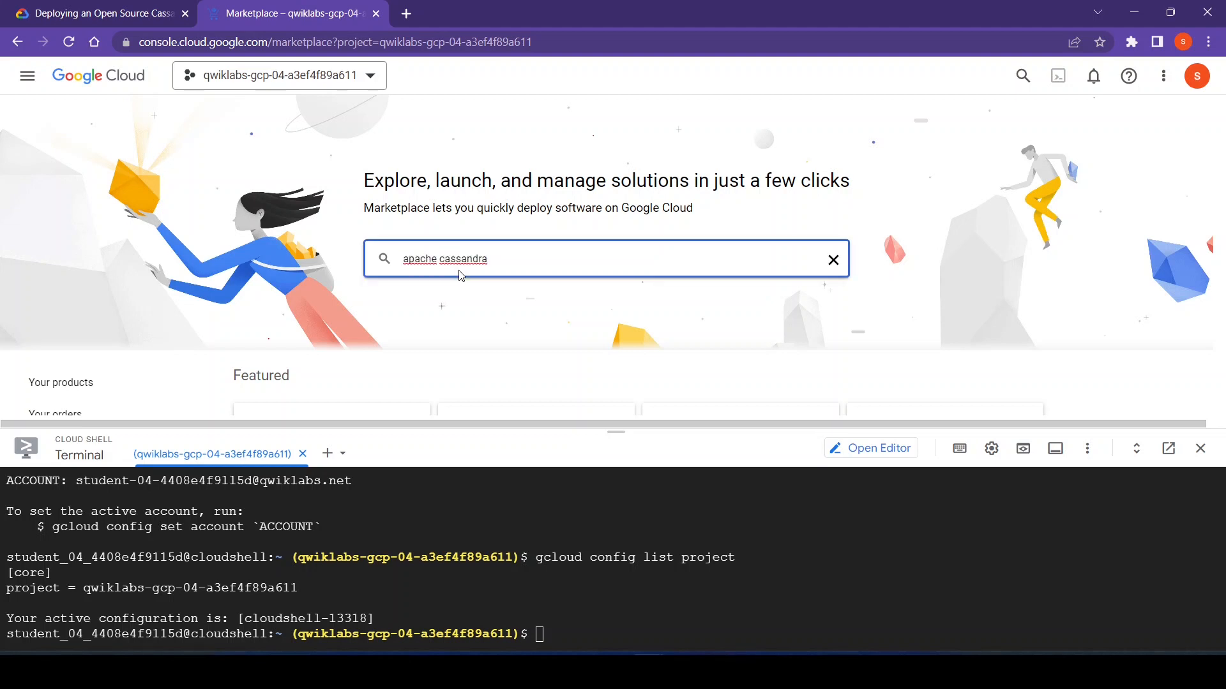
key("Return")
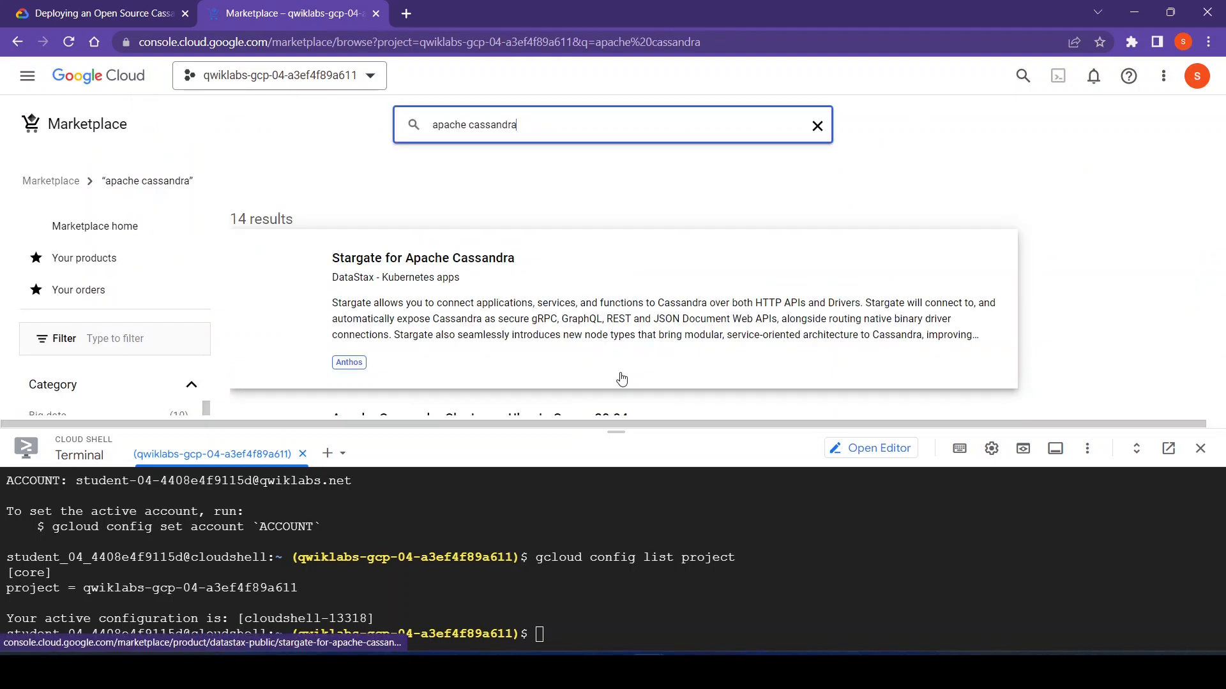
- Shrink the Cloud Shell pane and open the search result Apache Cassandra packaged by Bitnami
left_click_drag(610, 425, 627, 520)
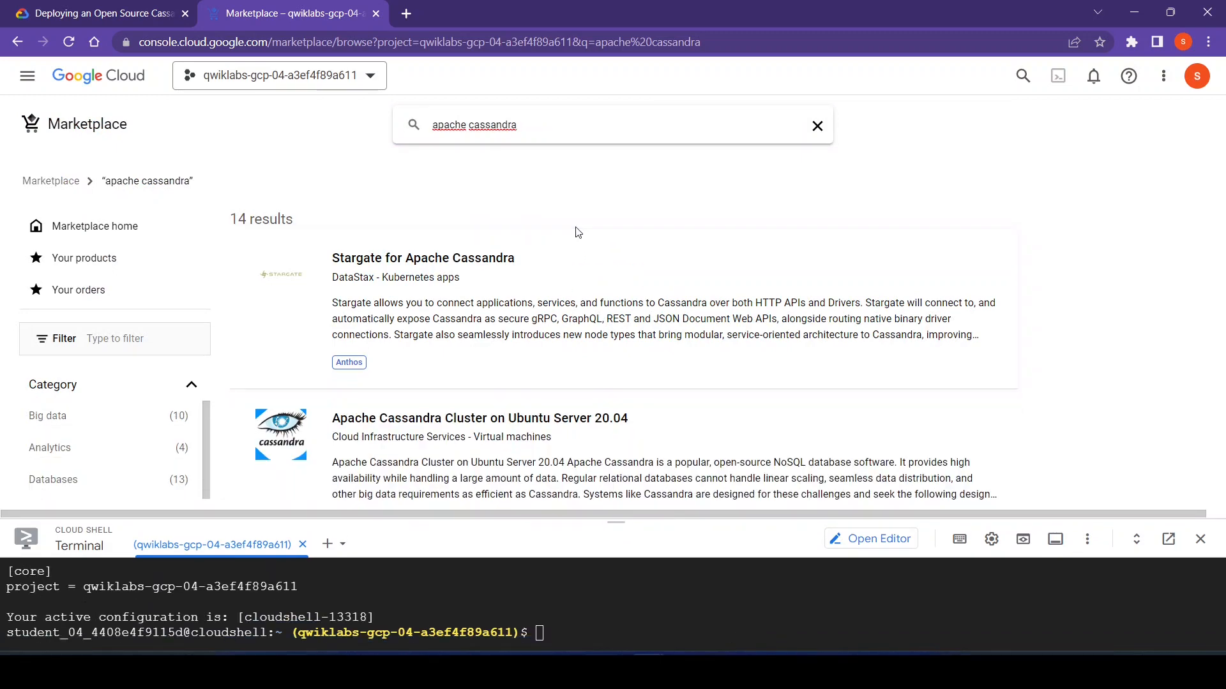
left_click(95, 14)
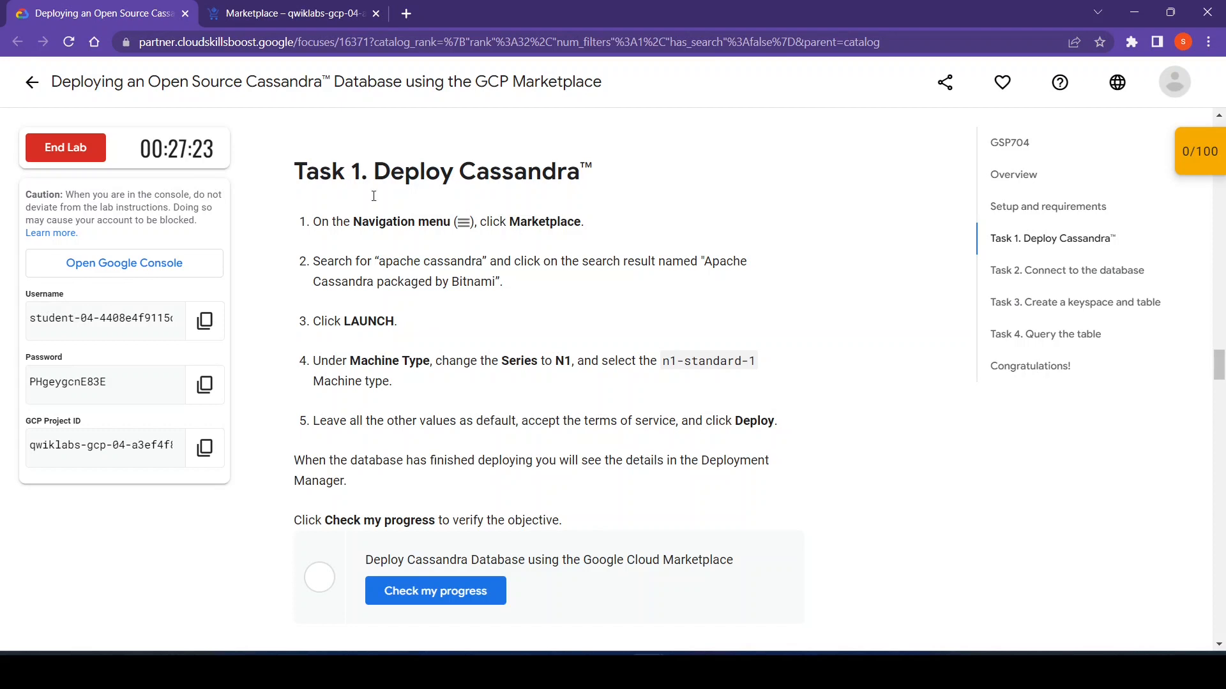
left_click(290, 13)
left_click(1078, 291)
scroll(1078, 291, "down", 3)
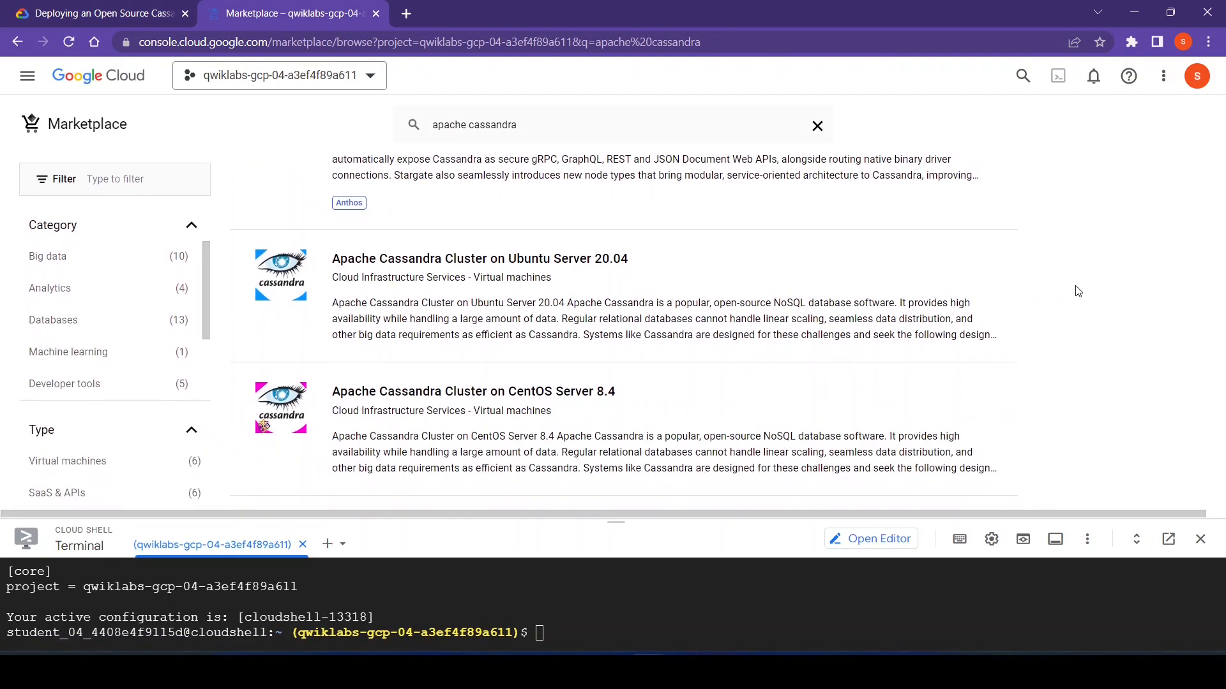
scroll(1077, 291, "down", 4)
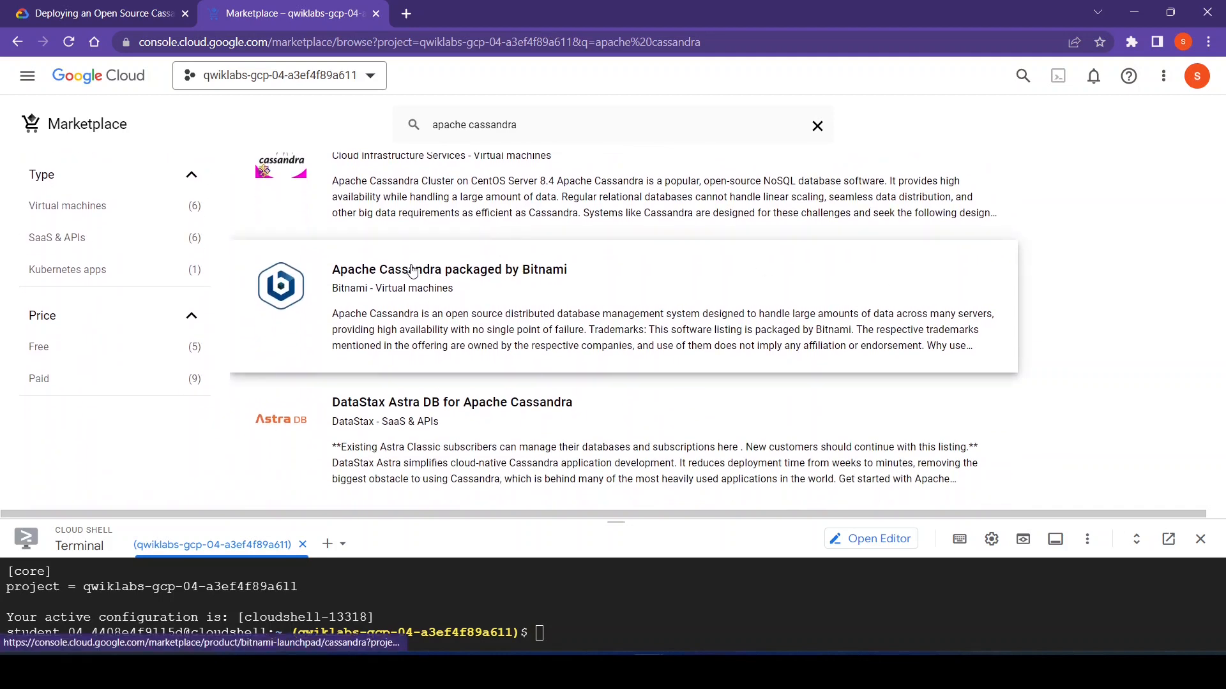
left_click(407, 276)
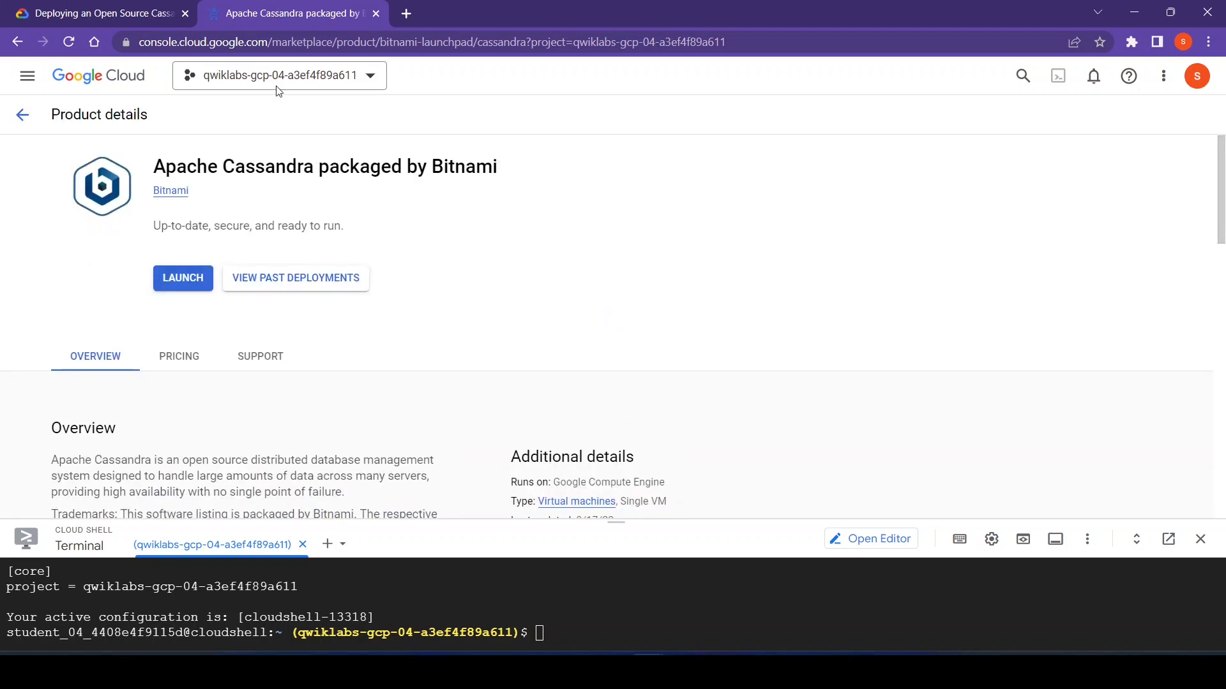
- Check the lab's launch instruction and launch the deployment configuration of Apache Cassandra packaged by Bitnami
left_click(136, 6)
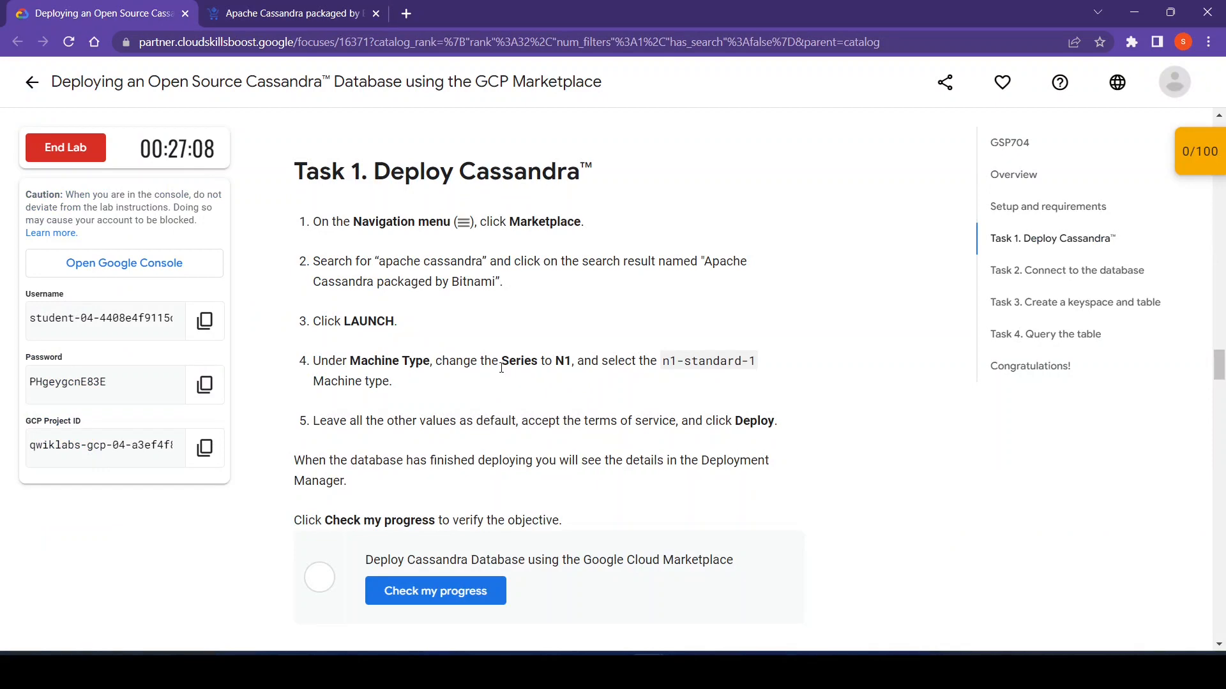
left_click(295, 13)
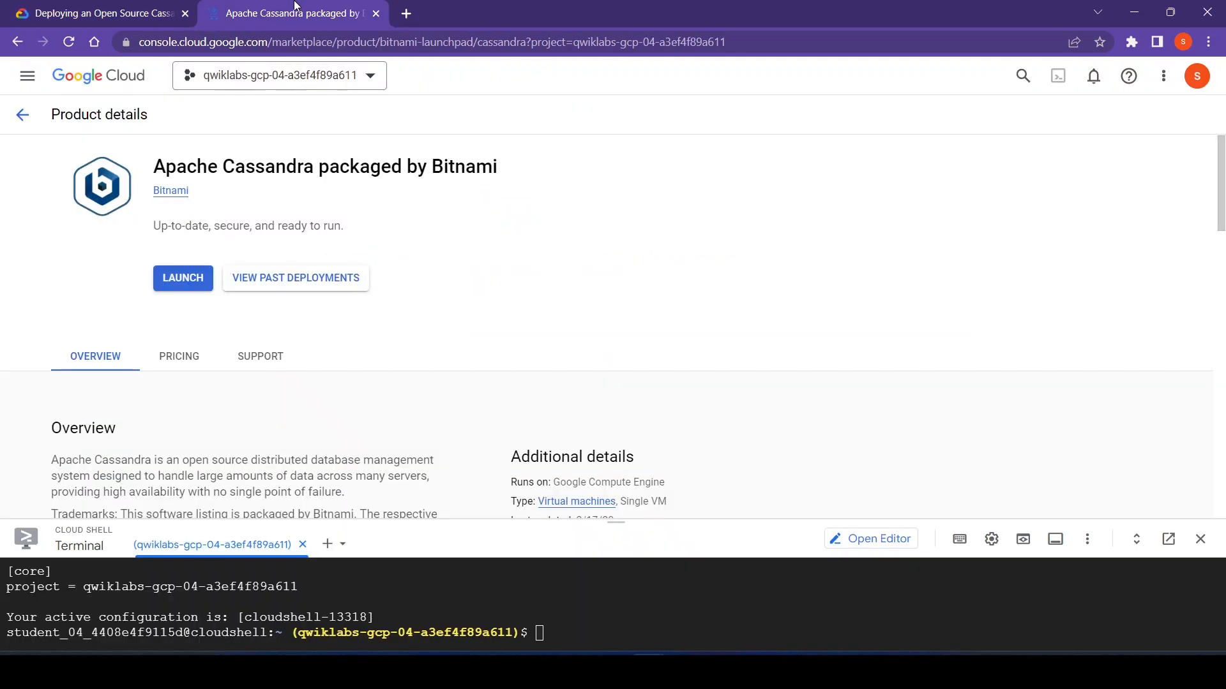
left_click(170, 277)
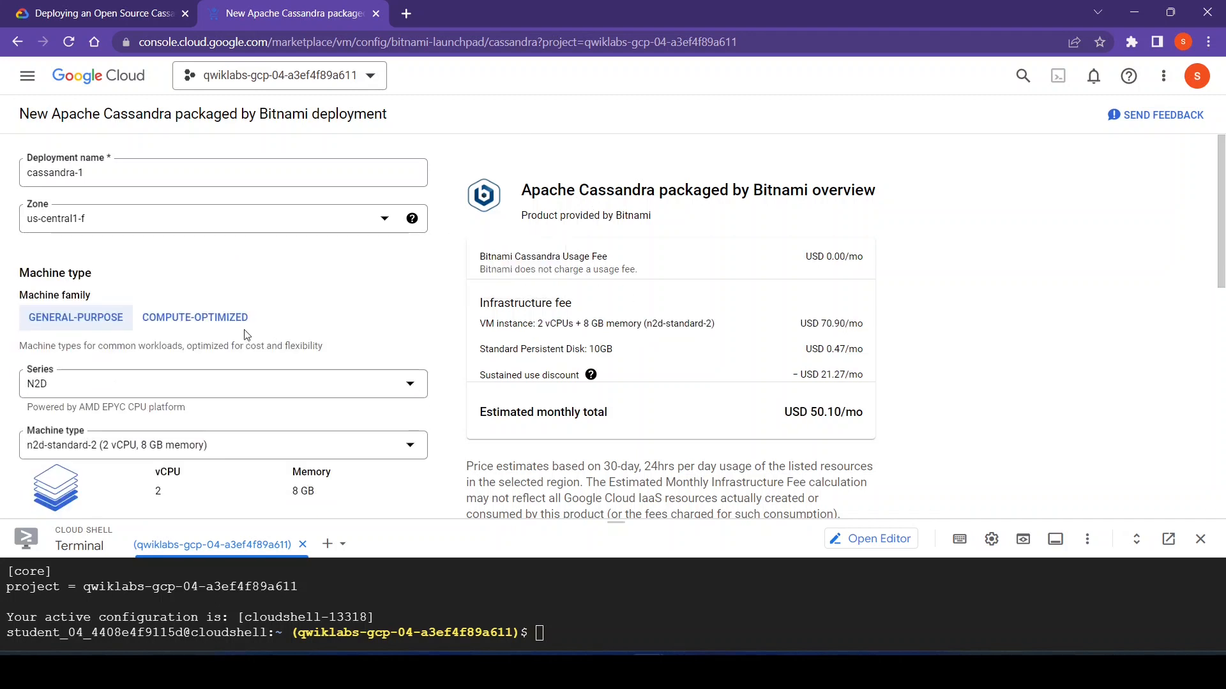
- Set the deployment's machine series to N1 and its machine type to n1-standard-1, as the lab specifies
left_click(70, 394)
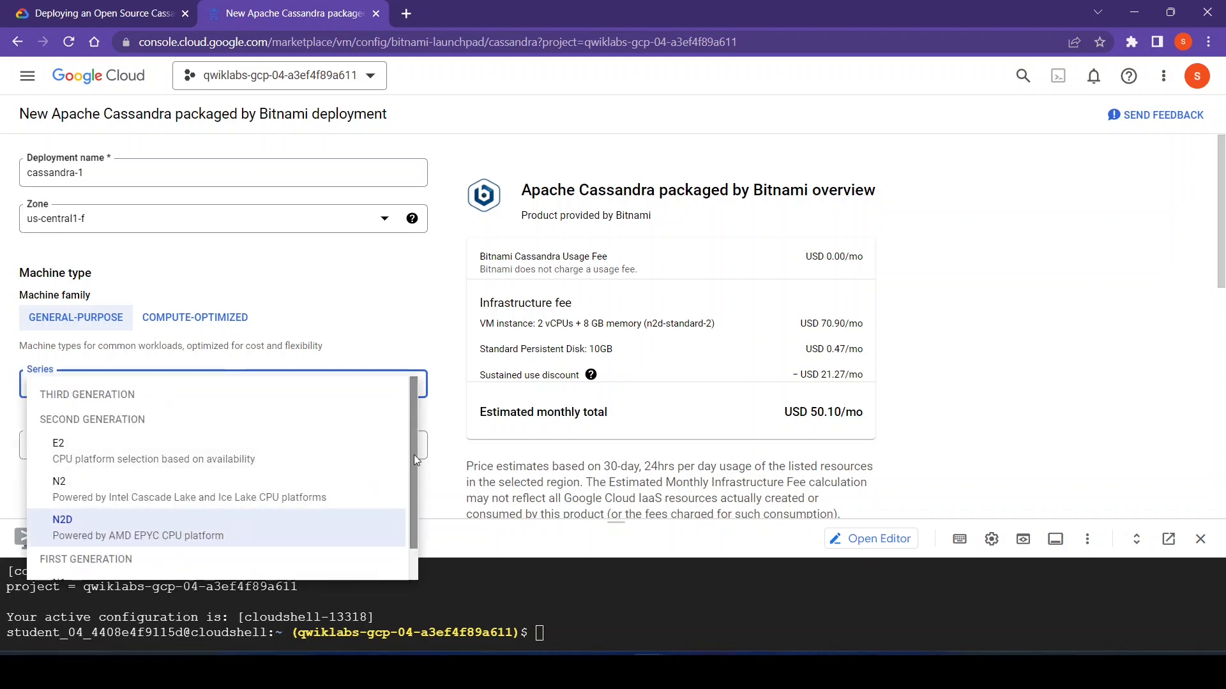
scroll(412, 527, "down", 1)
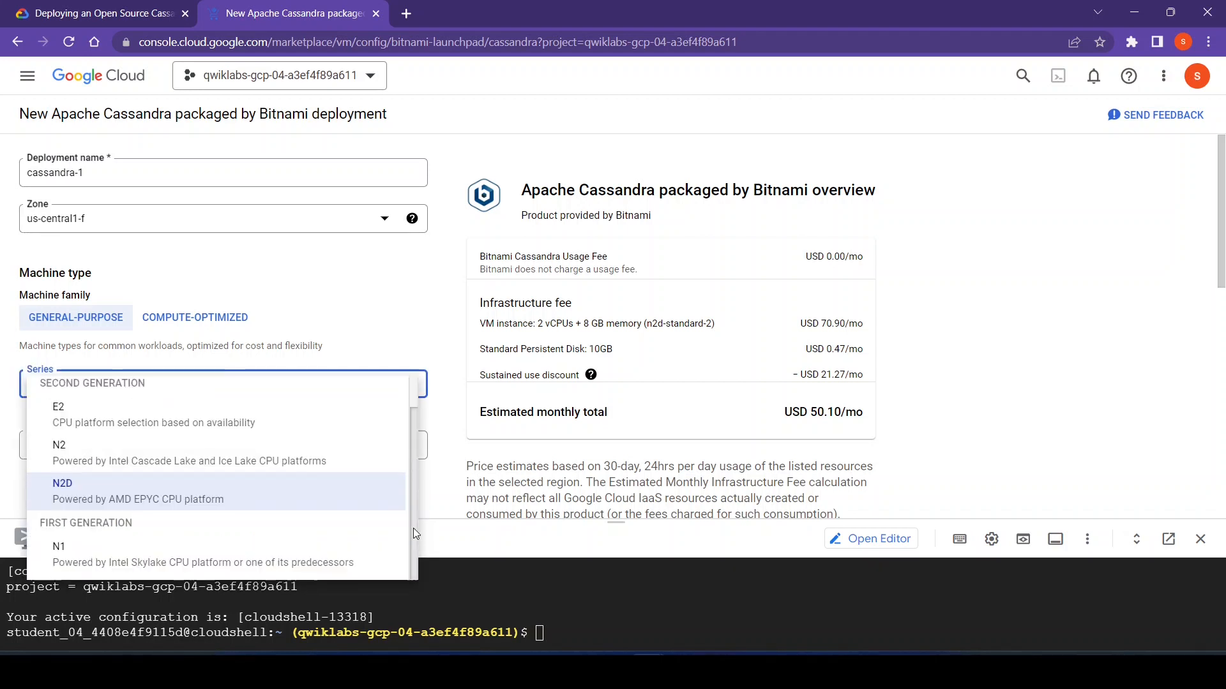
left_click(156, 561)
left_click(90, 5)
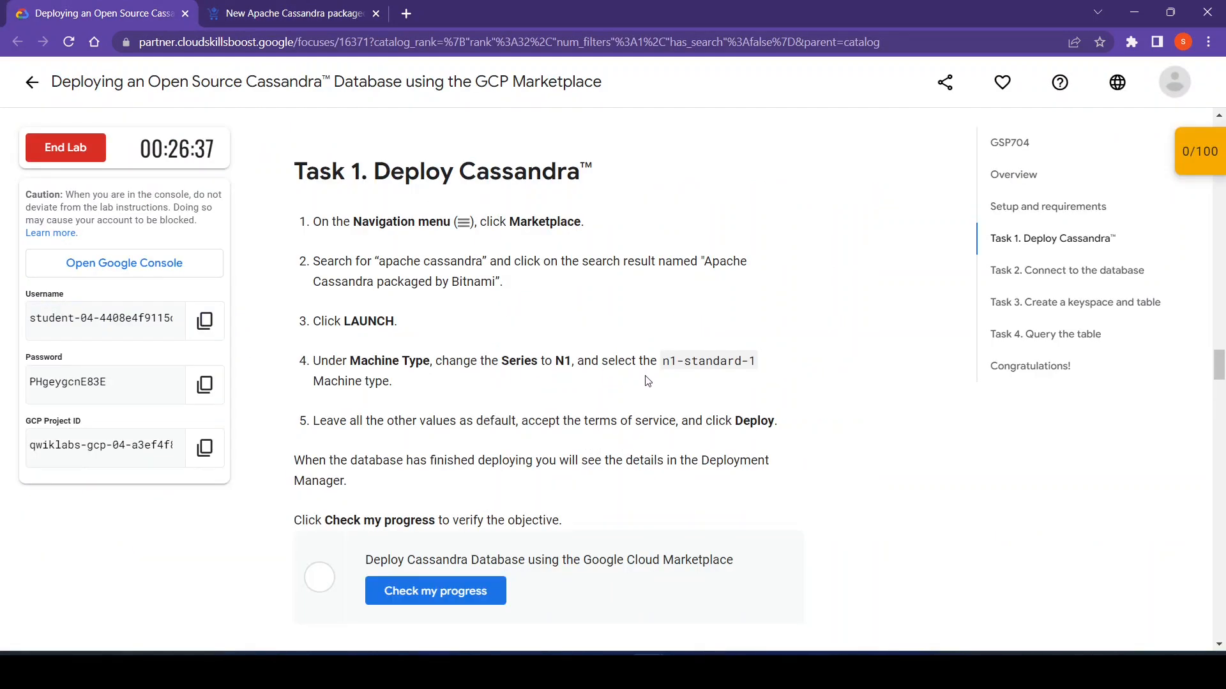
left_click(313, 9)
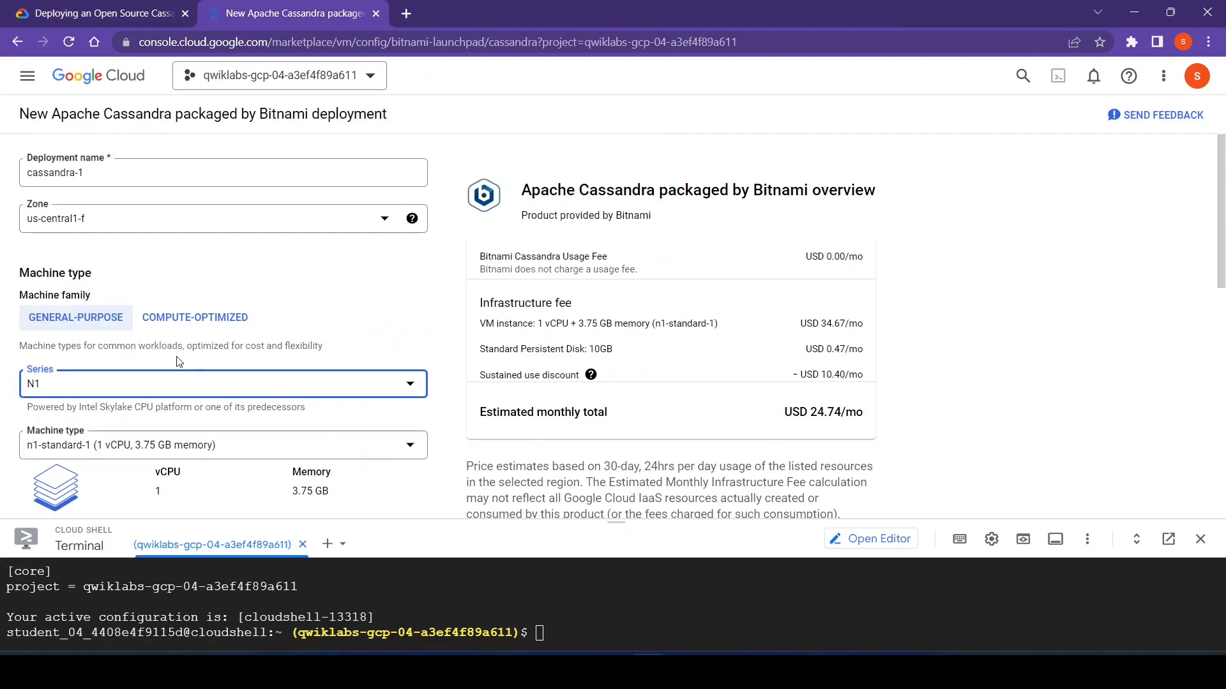
left_click(97, 448)
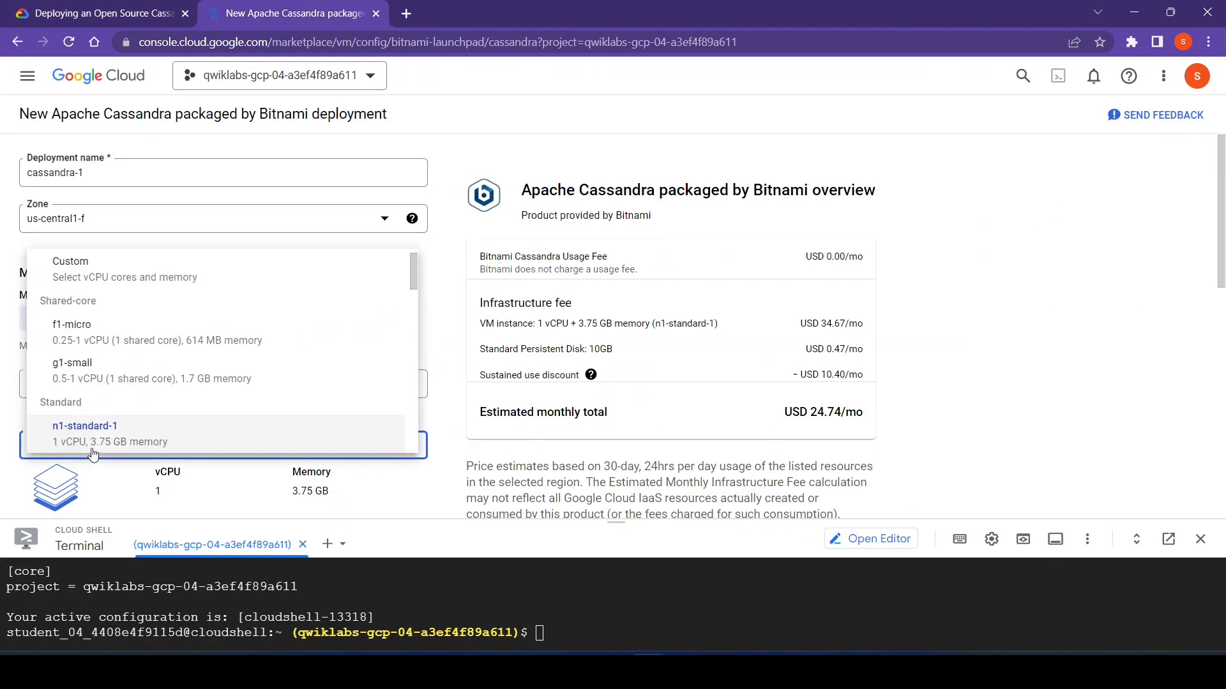
left_click(92, 454)
- Accept the GCP Marketplace and Bitnami terms of service and deploy Cassandra with all other values at default
left_click(80, 7)
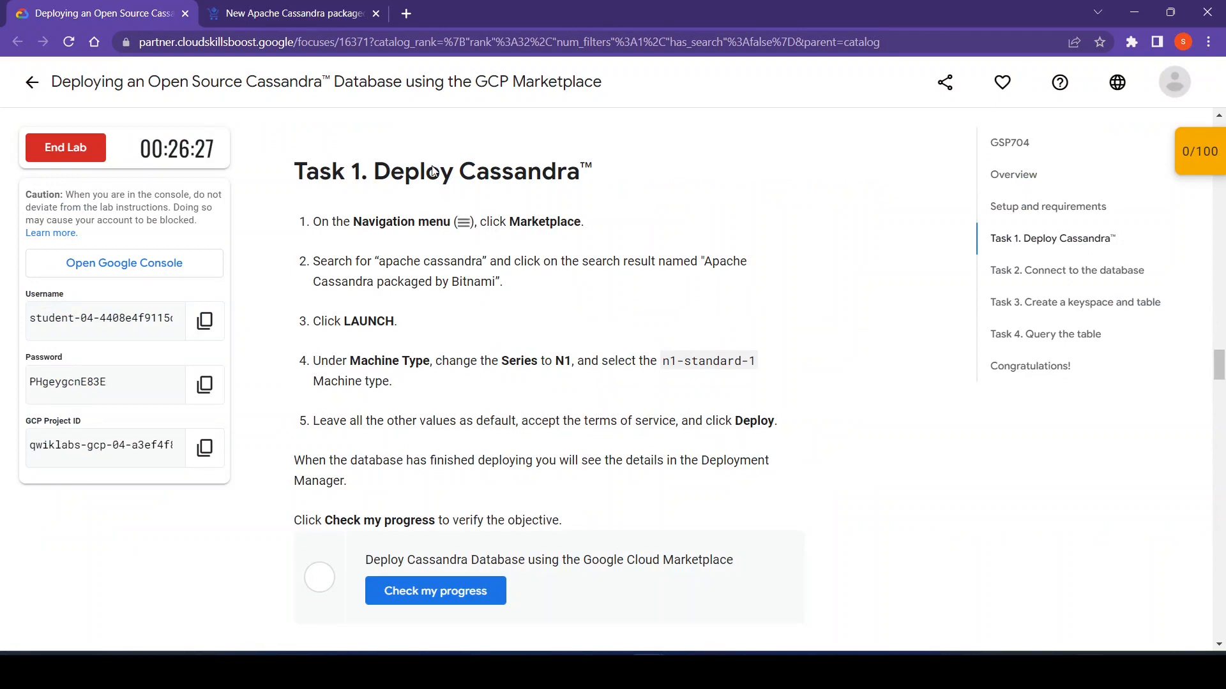
left_click(330, 8)
left_click(353, 334)
scroll(356, 338, "down", 1)
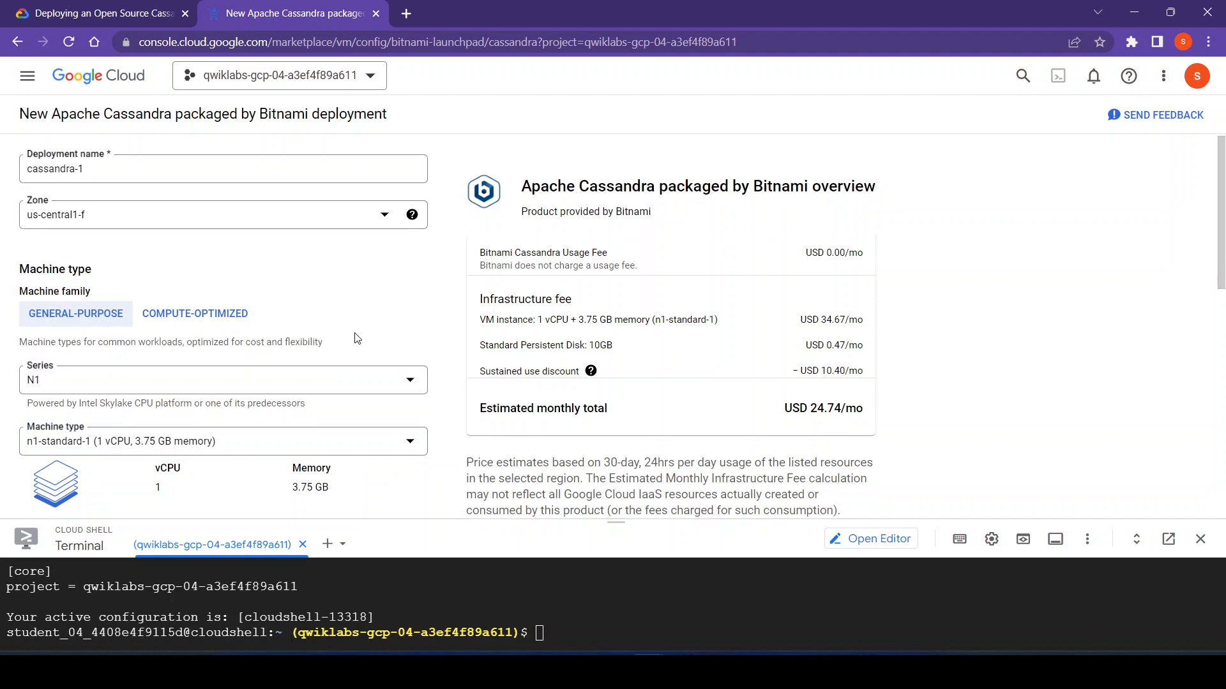
scroll(357, 338, "down", 6)
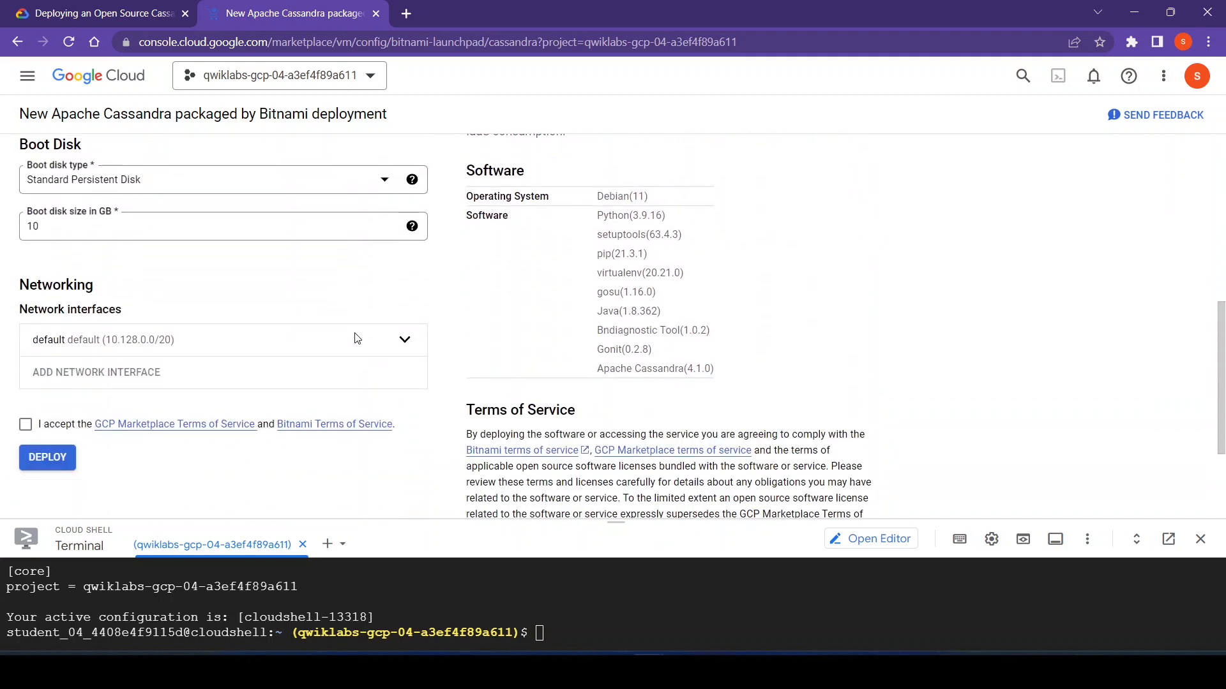
left_click(25, 425)
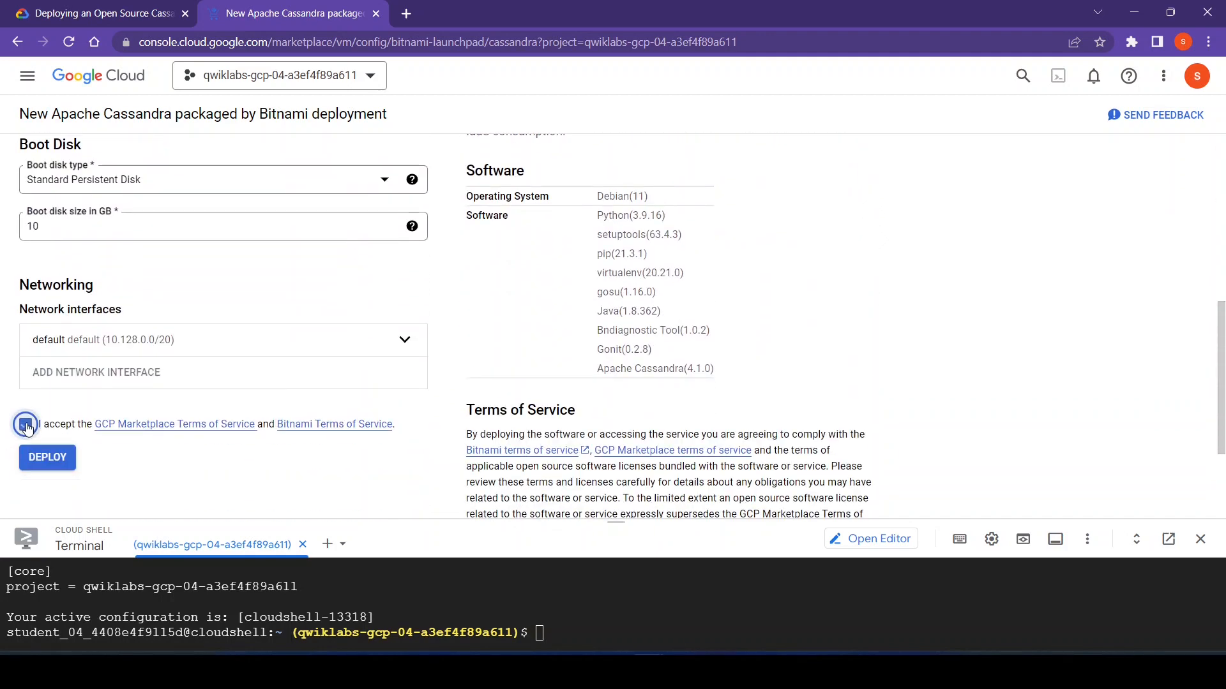
left_click(48, 457)
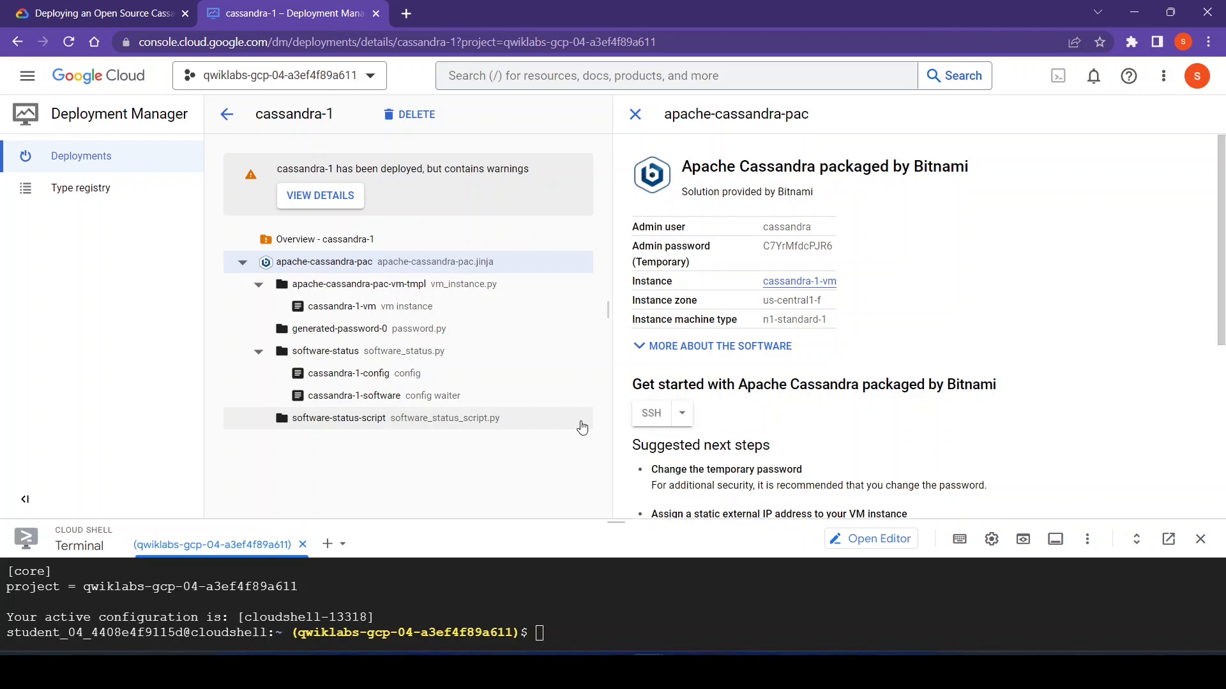
- View the warning details of the cassandra-1 deployment and check the lab progress for the Deploy Cassandra Database objective
left_click(51, 13)
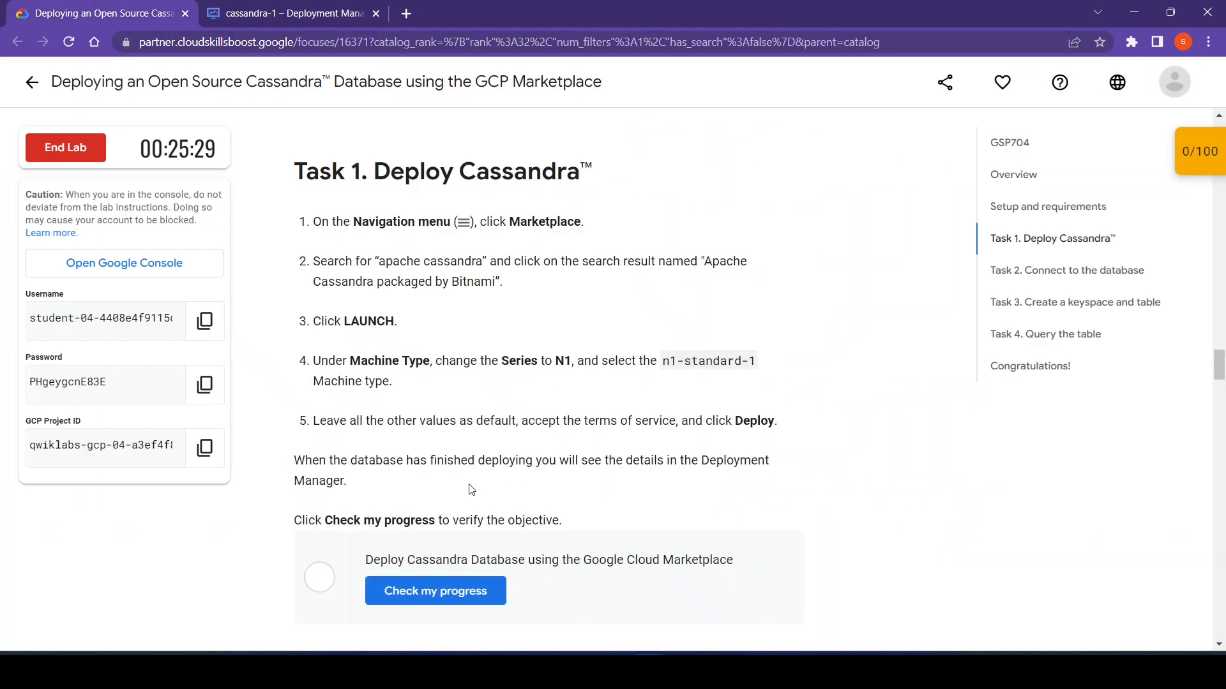
scroll(471, 488, "down", 2)
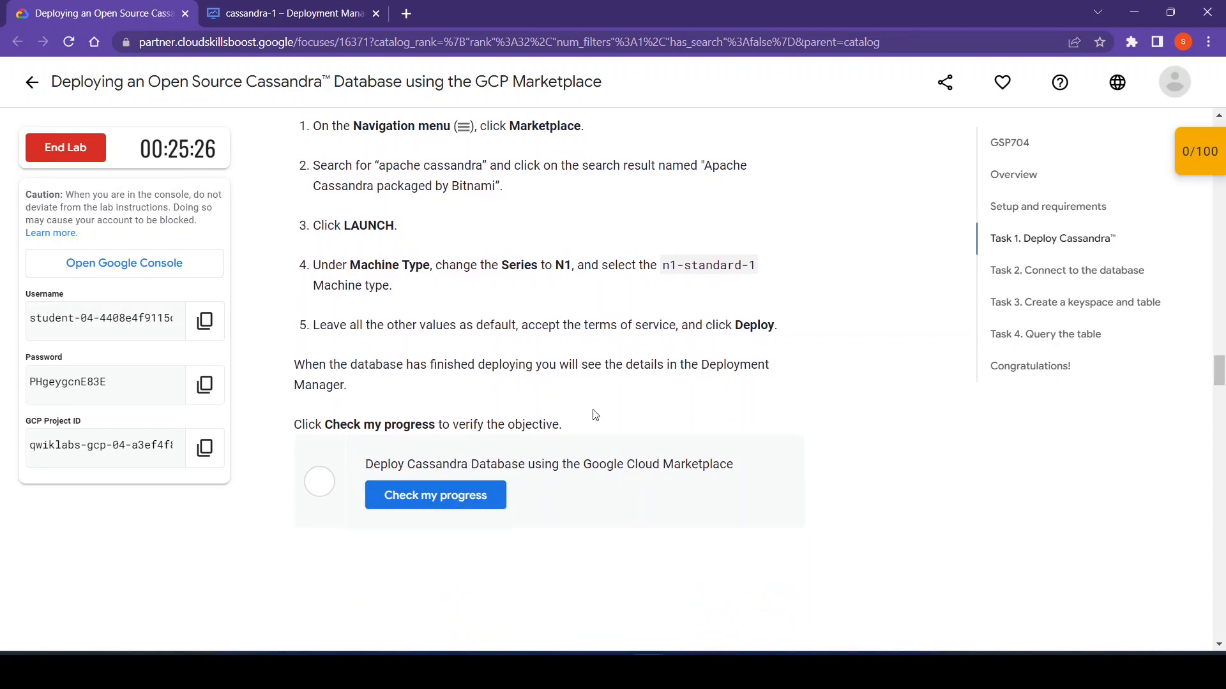
left_click(288, 12)
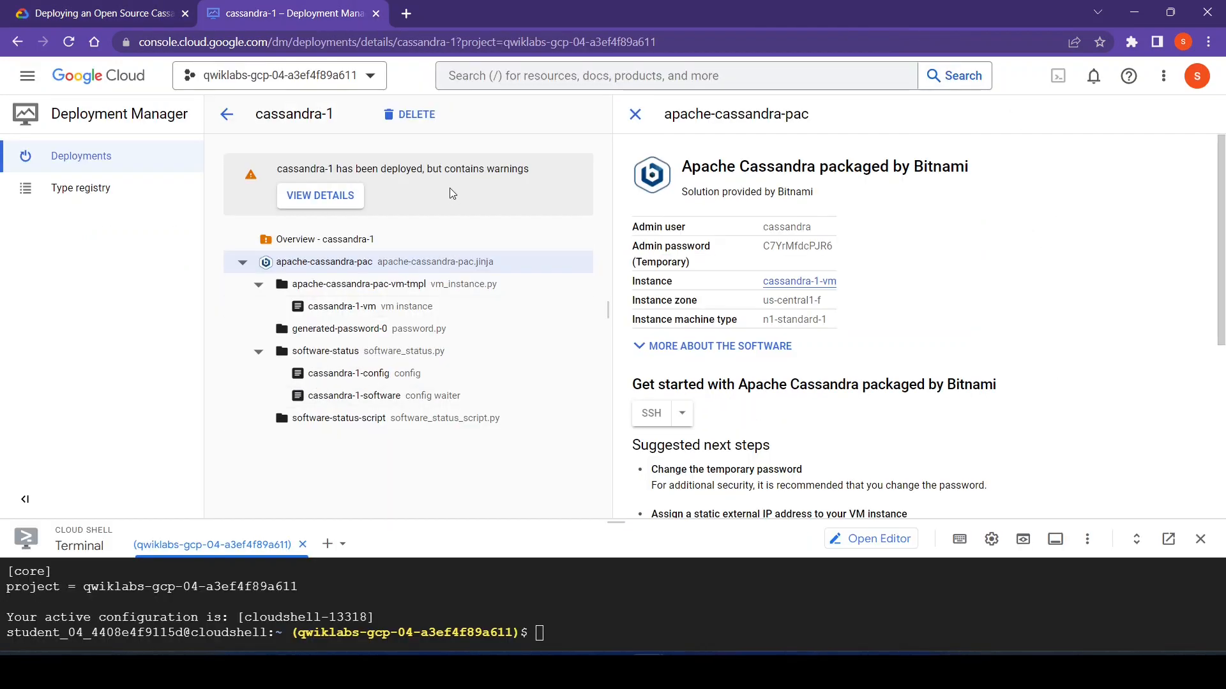
left_click(326, 195)
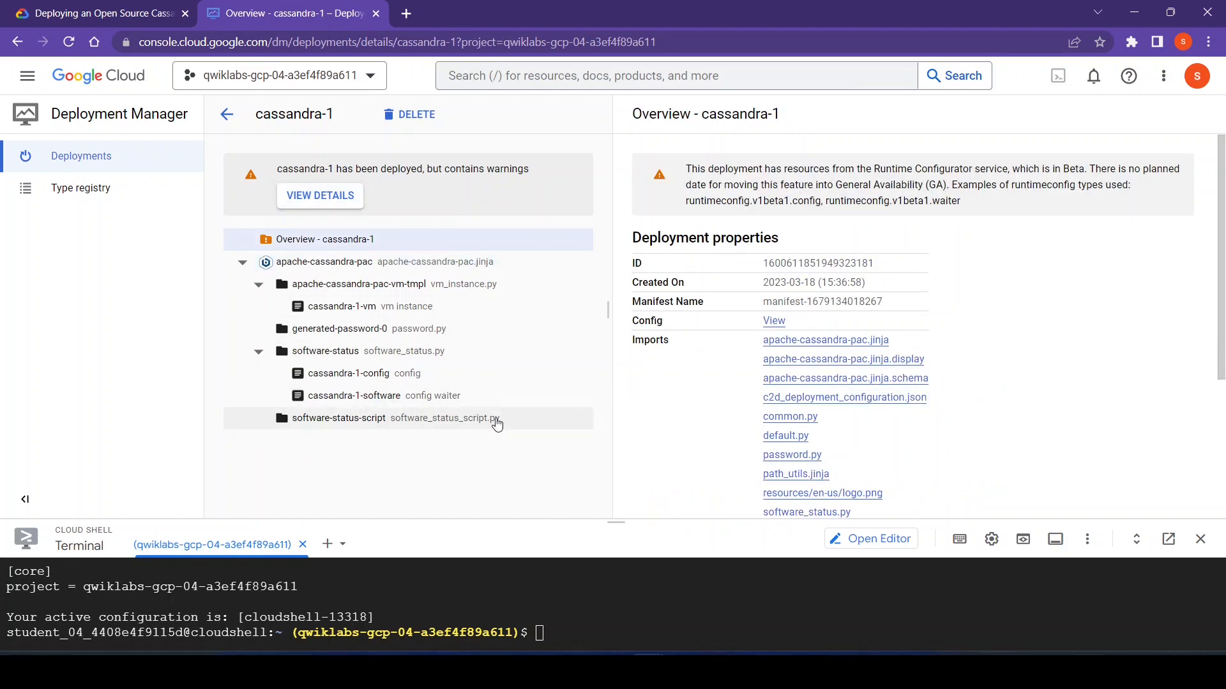
left_click(106, 9)
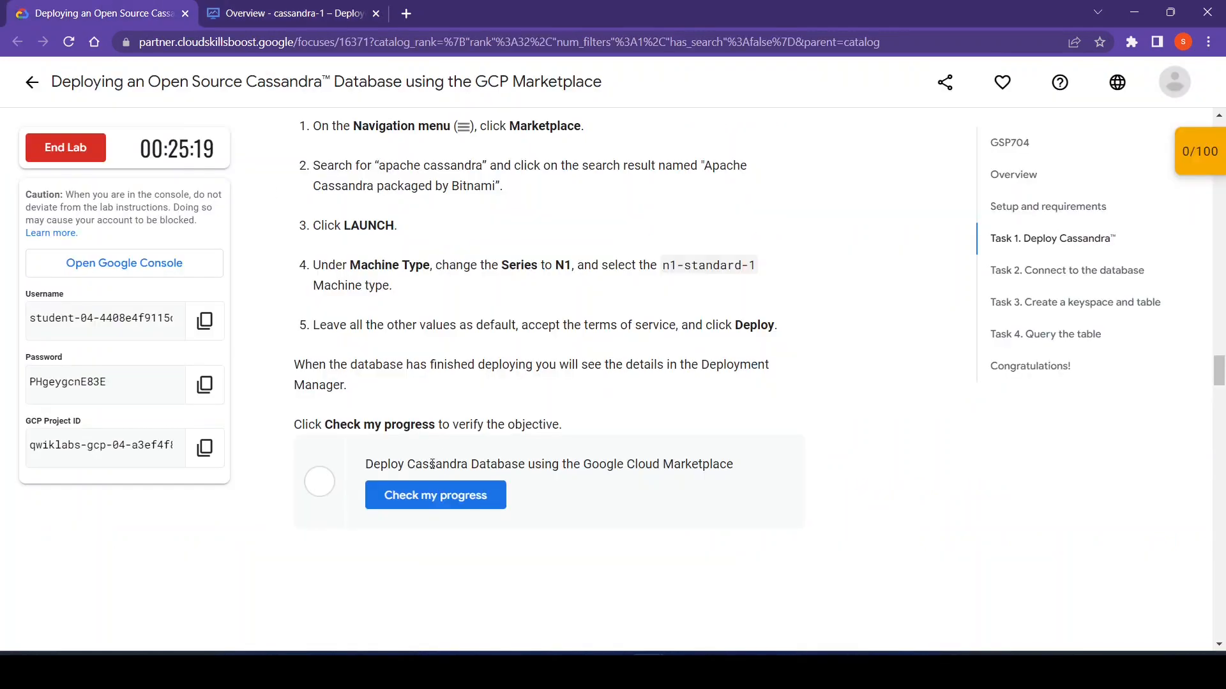
left_click(443, 505)
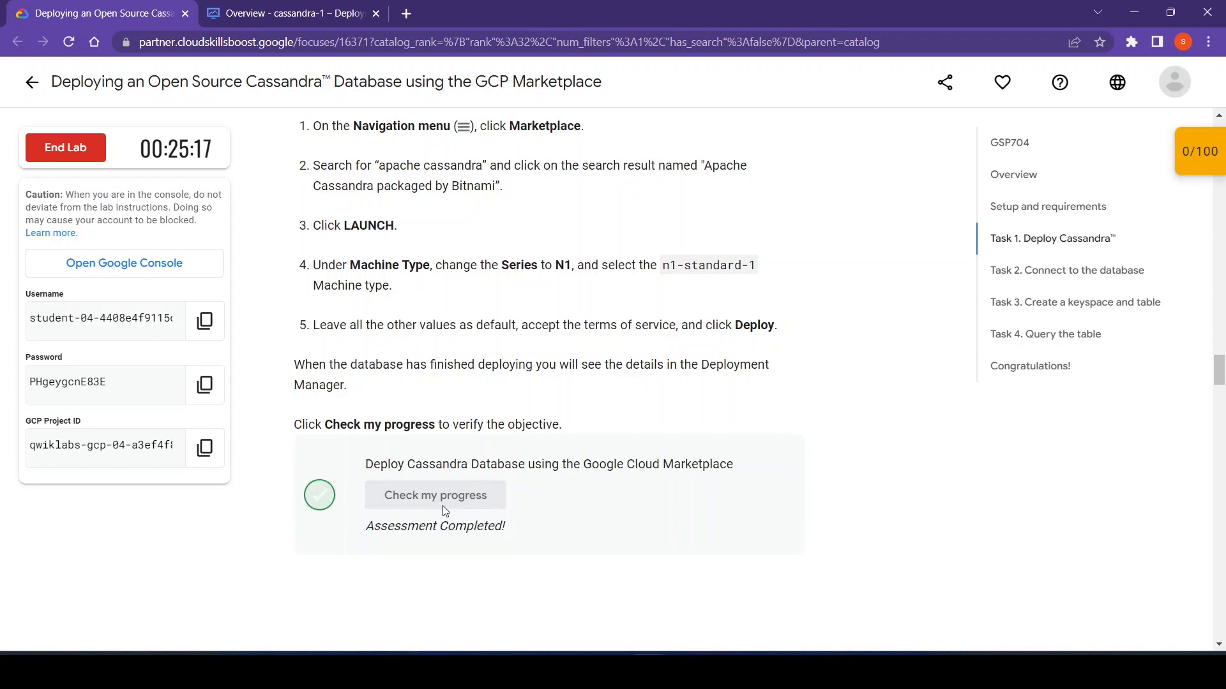
- Read the Task 2 connection instructions and examine the cassandra-1 deployment overview for the admin user and password
scroll(707, 548, "down", 1)
scroll(707, 548, "down", 6)
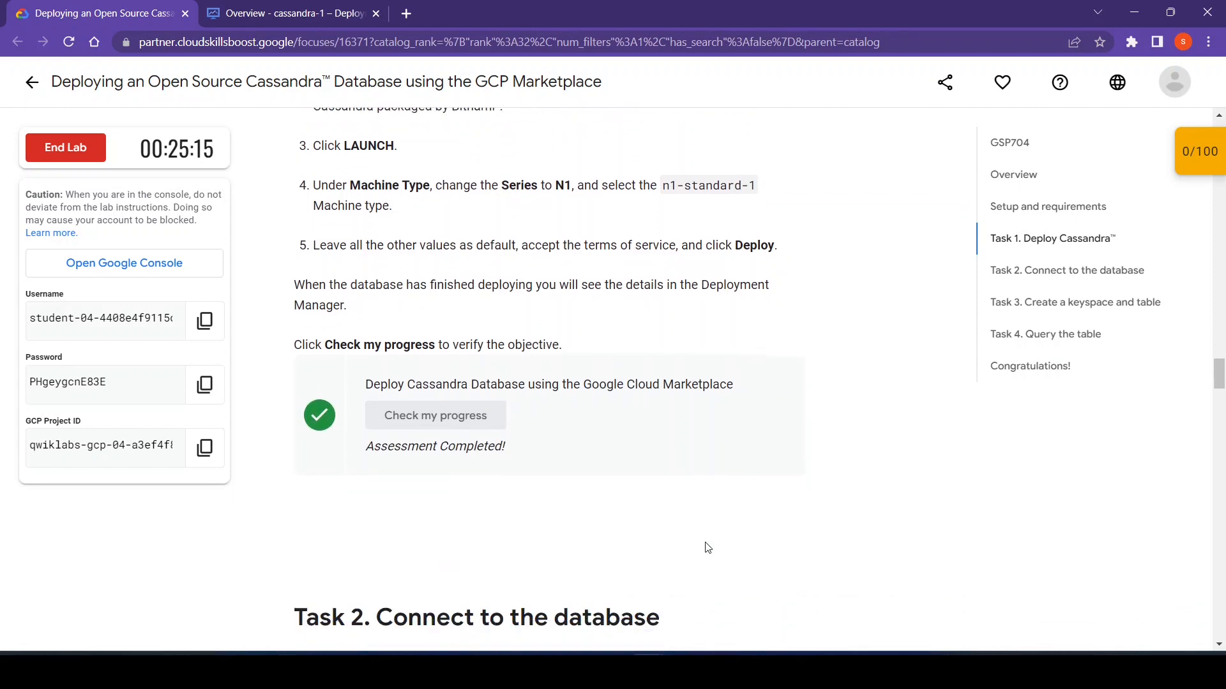
scroll(705, 543, "down", 2)
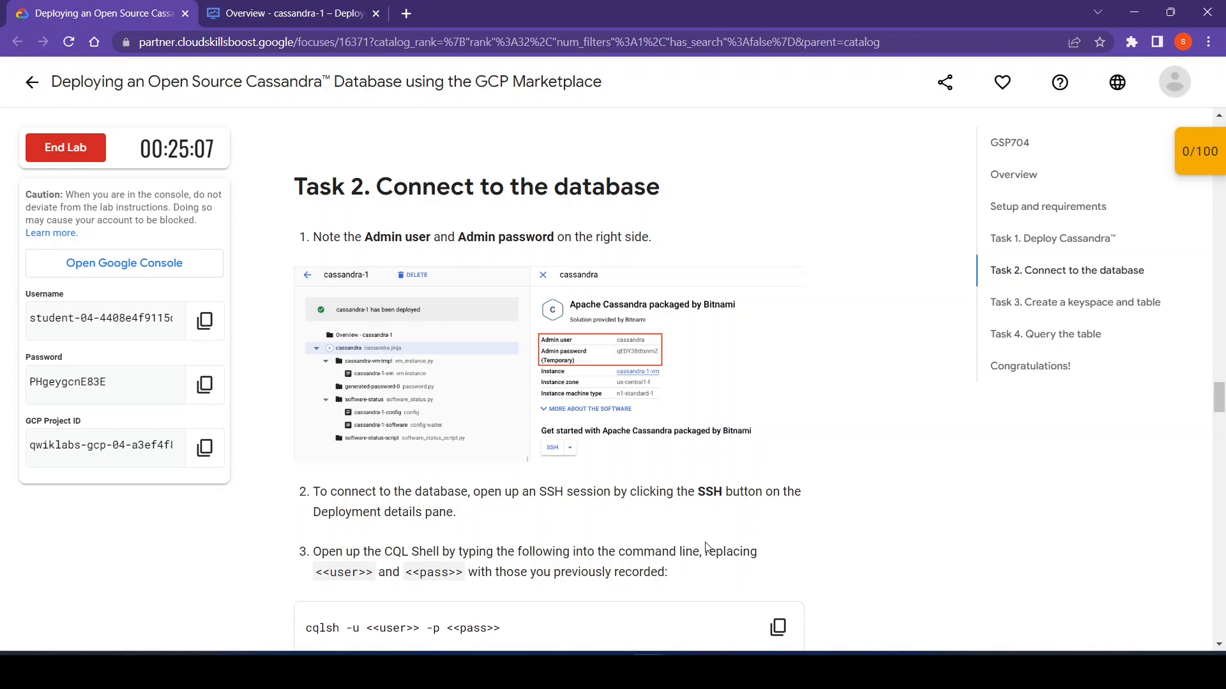
scroll(707, 548, "down", 1)
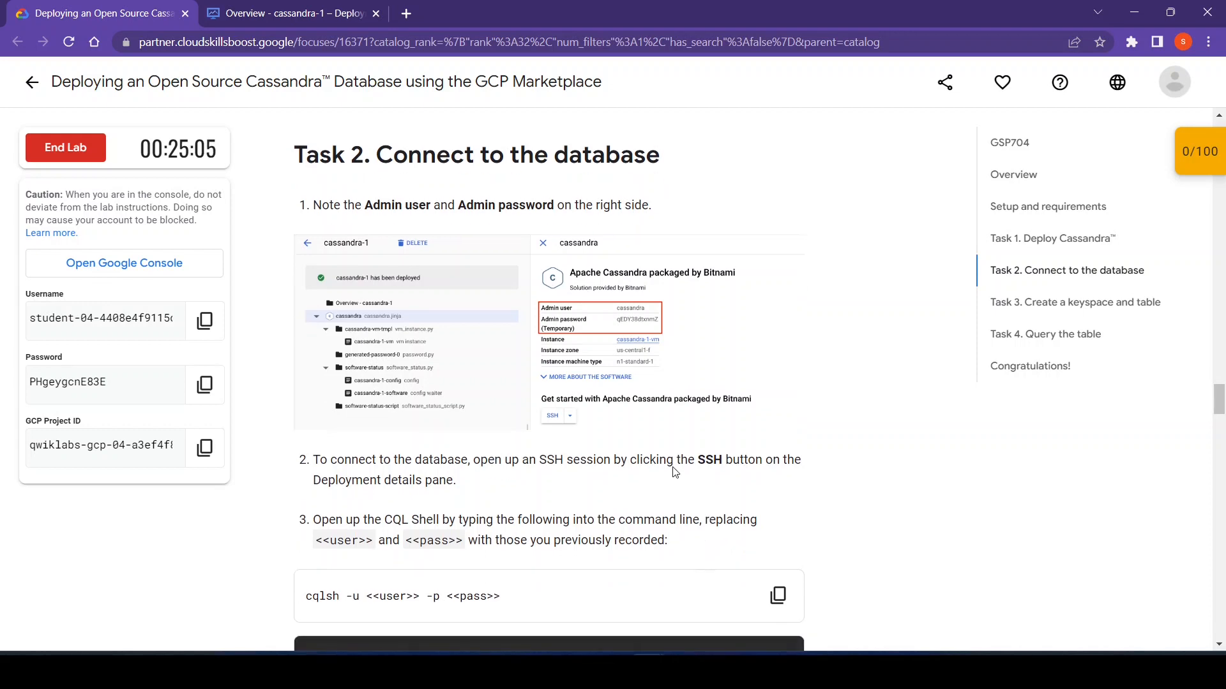
left_click(268, 9)
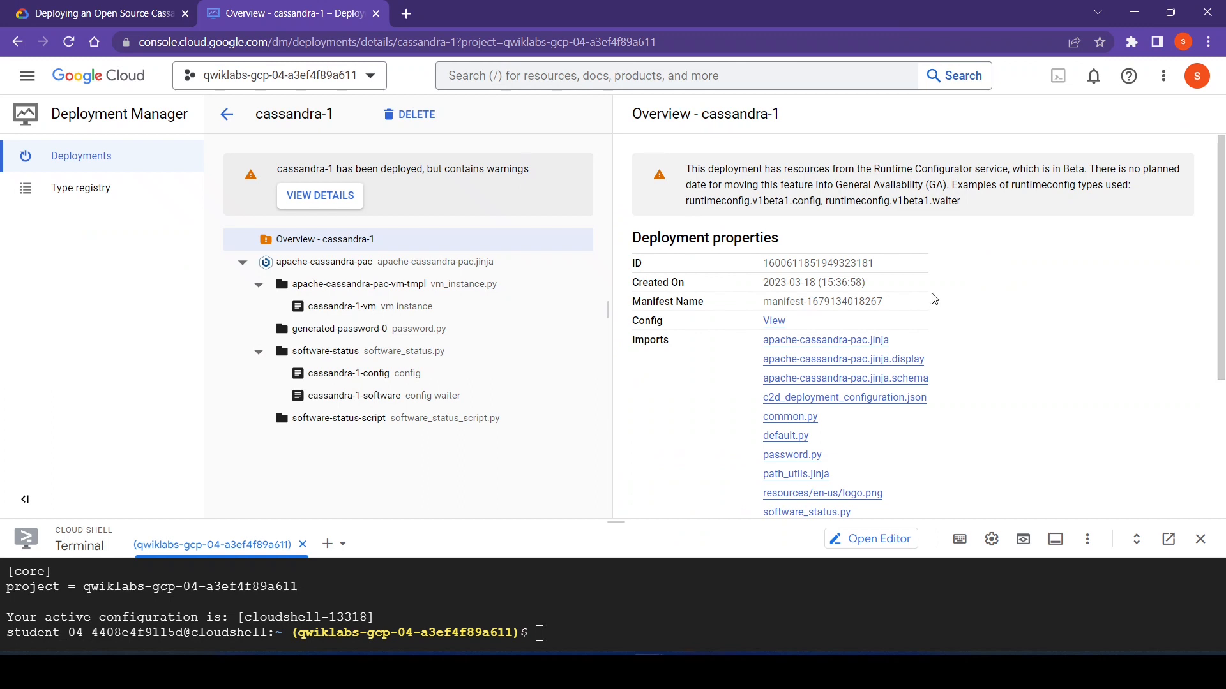
scroll(1025, 352, "down", 1)
scroll(1024, 352, "down", 3)
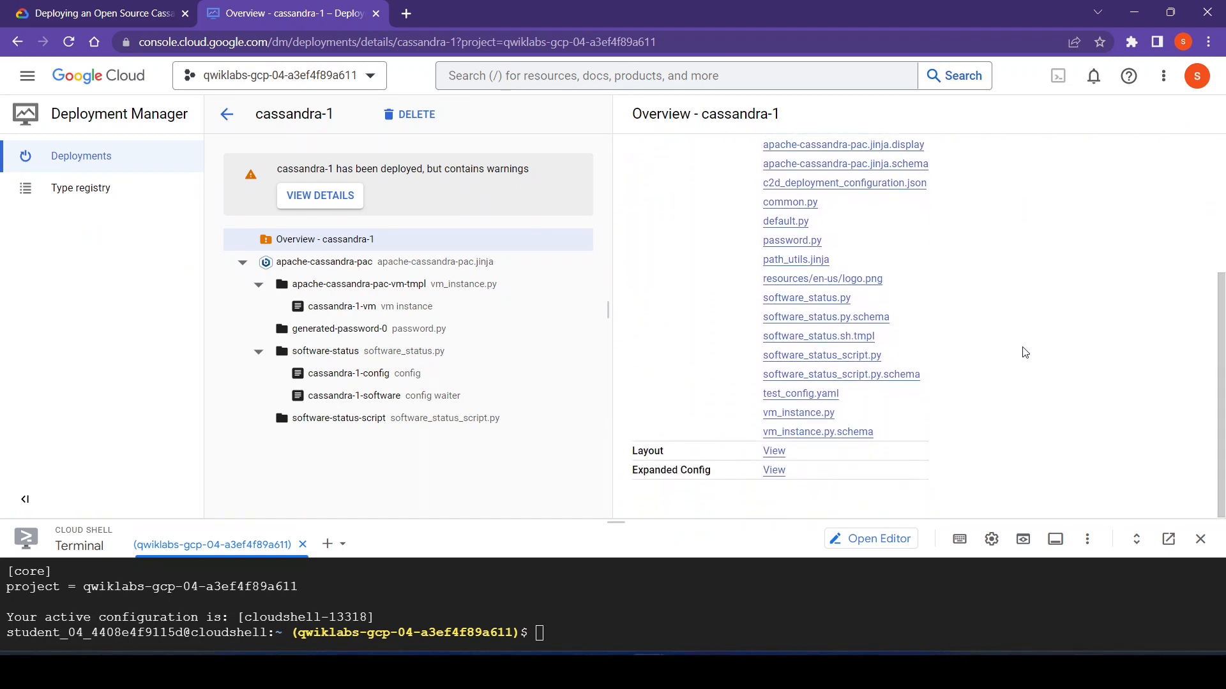
scroll(1024, 352, "up", 2)
scroll(1025, 352, "up", 2)
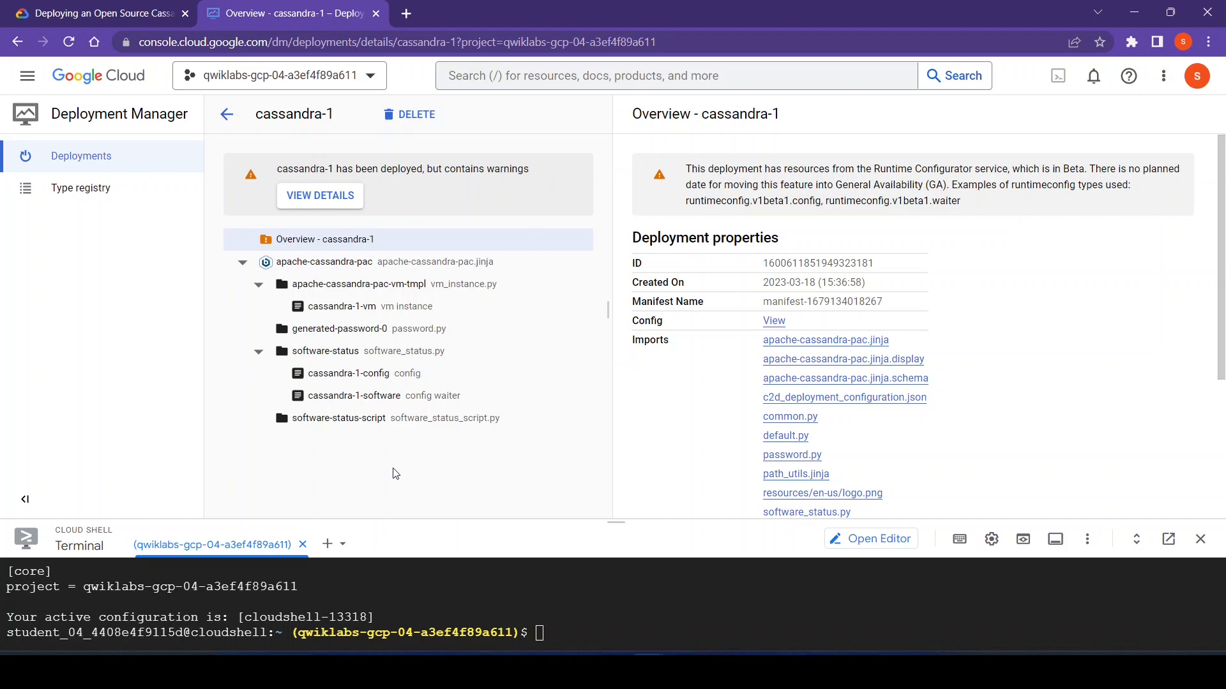
left_click(83, 12)
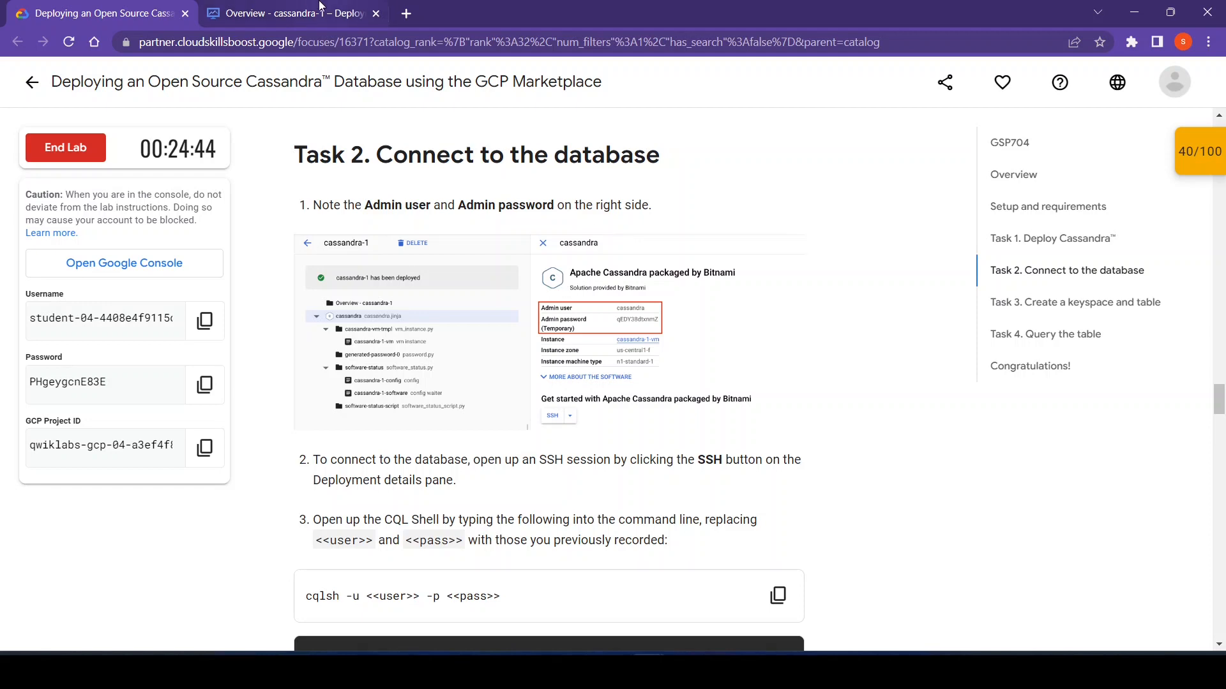
- Show the apache-cassandra-pac resource details, start an SSH session to its VM, and dismiss the IAP notice
left_click(321, 8)
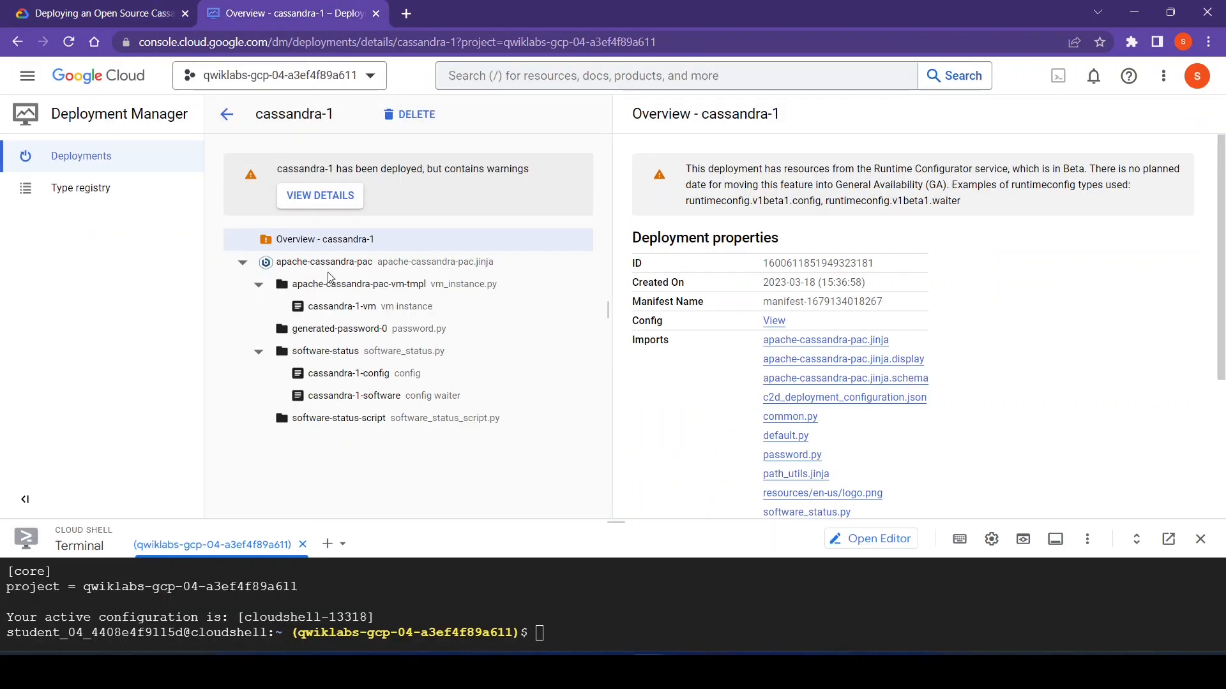
left_click(269, 270)
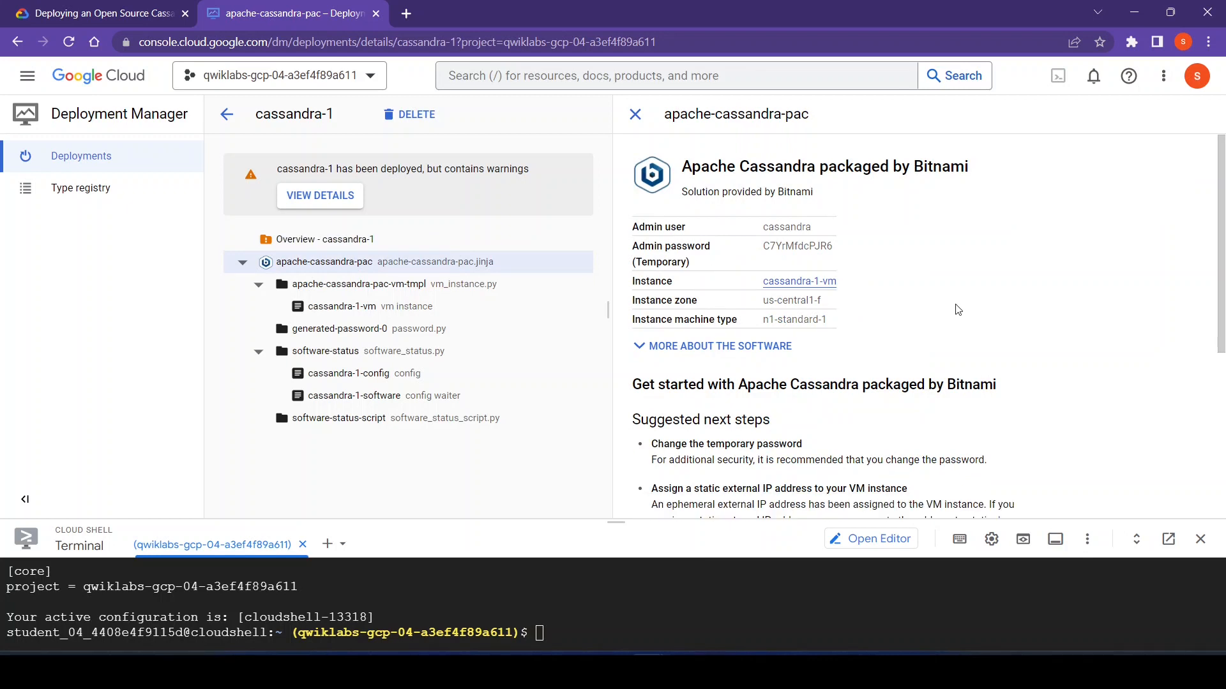
scroll(956, 305, "down", 1)
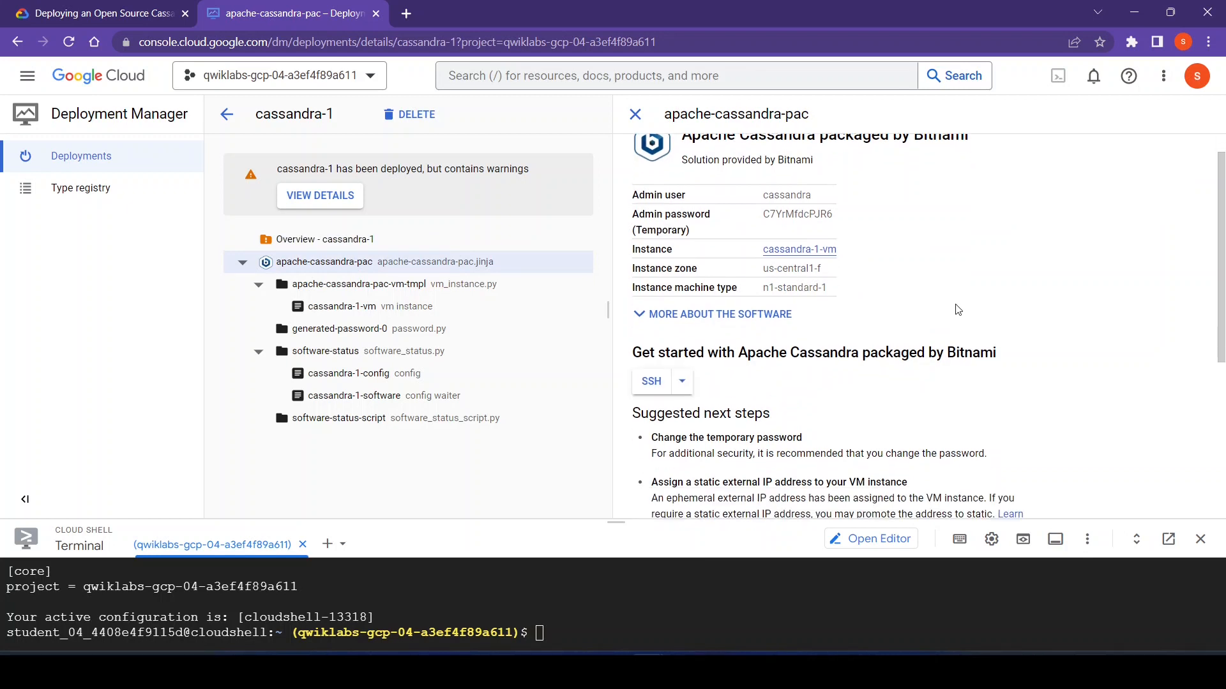
left_click(651, 386)
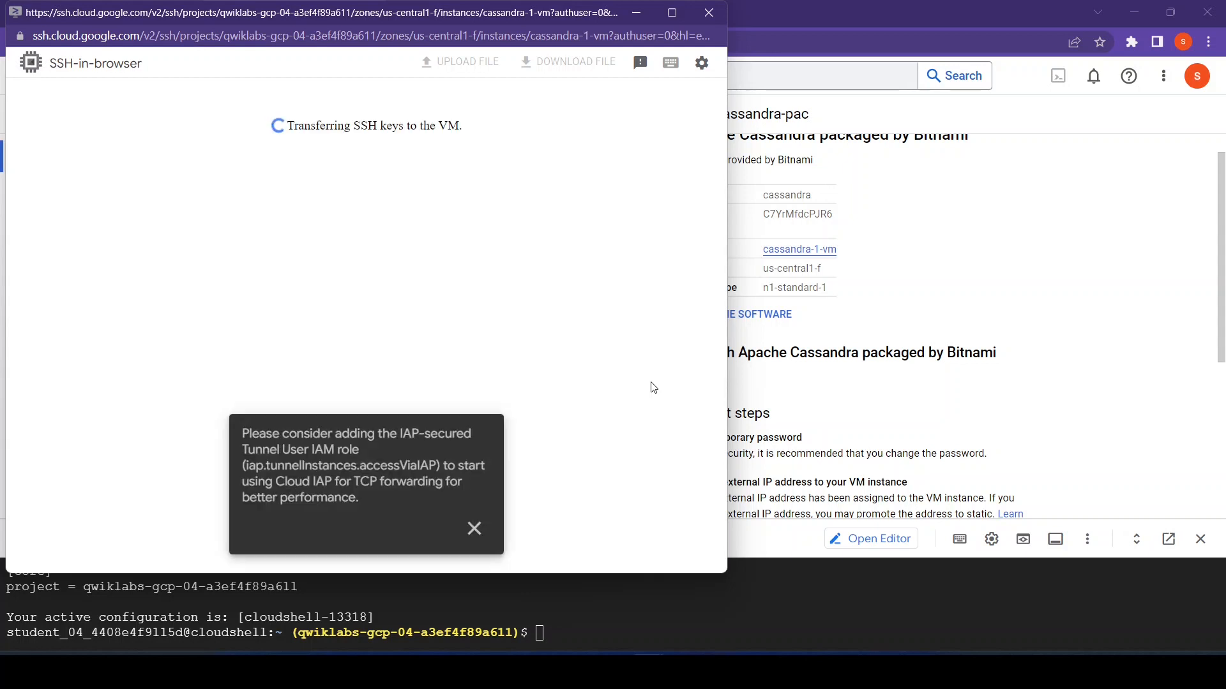
left_click(473, 528)
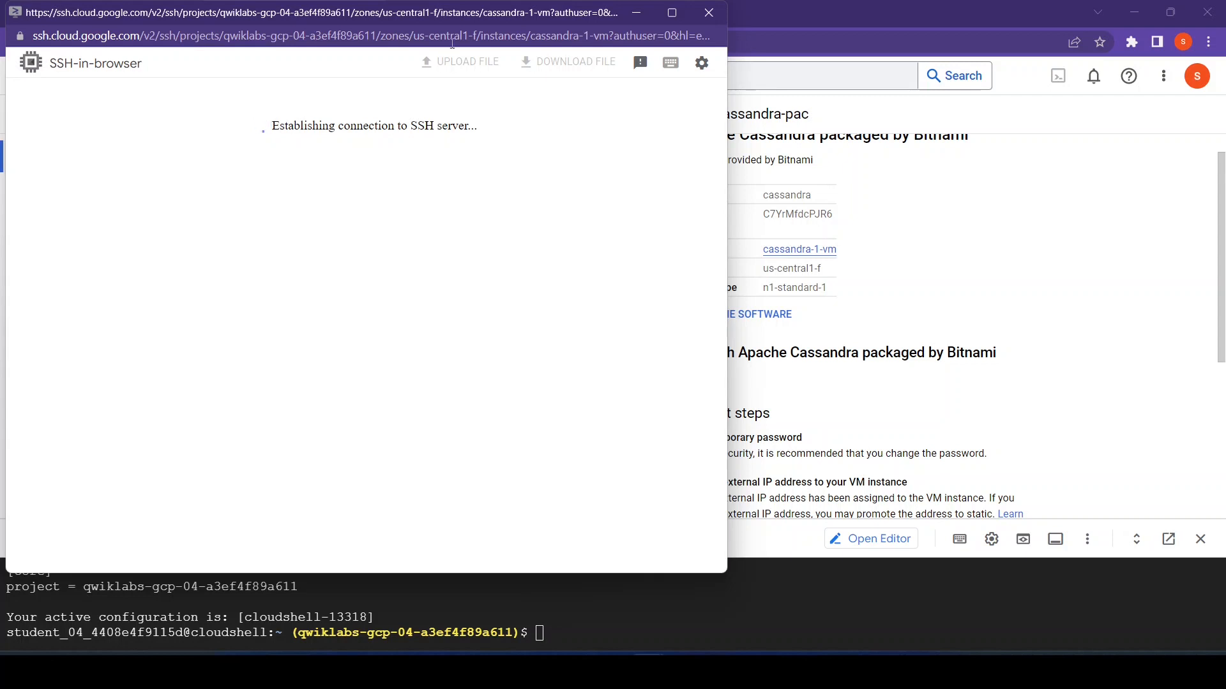
- Move the SSH window aside and read the lab's instruction for opening the CQL Shell
left_click_drag(441, 4, 452, 57)
left_click_drag(360, 37, 581, 267)
left_click(36, 4)
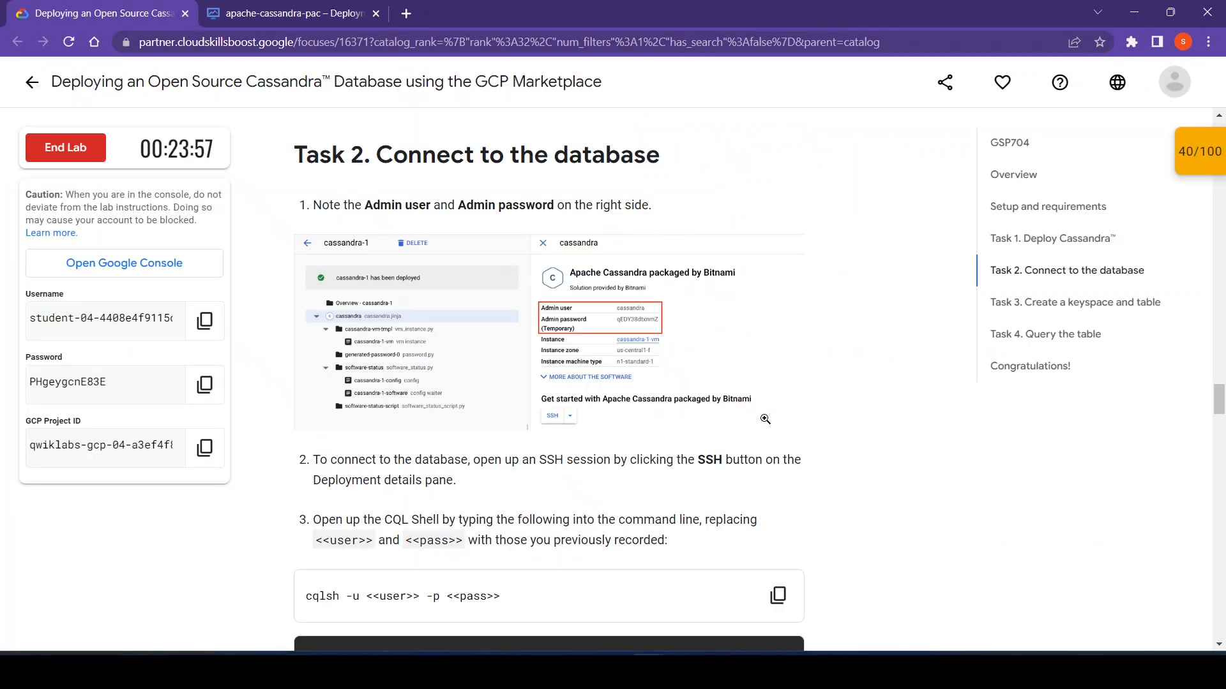
left_click(678, 238)
left_click(765, 419)
scroll(821, 481, "down", 2)
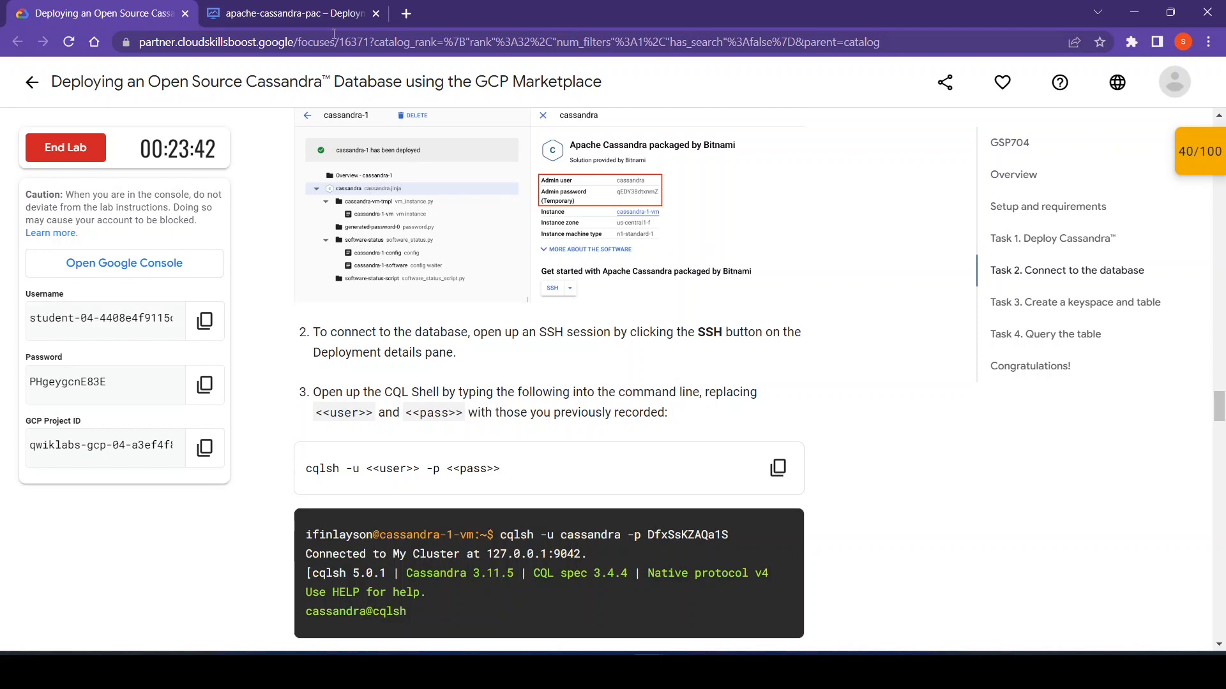
- Bring the SSH session of cassandra-1-vm to the front and maximize its window
left_click(320, 7)
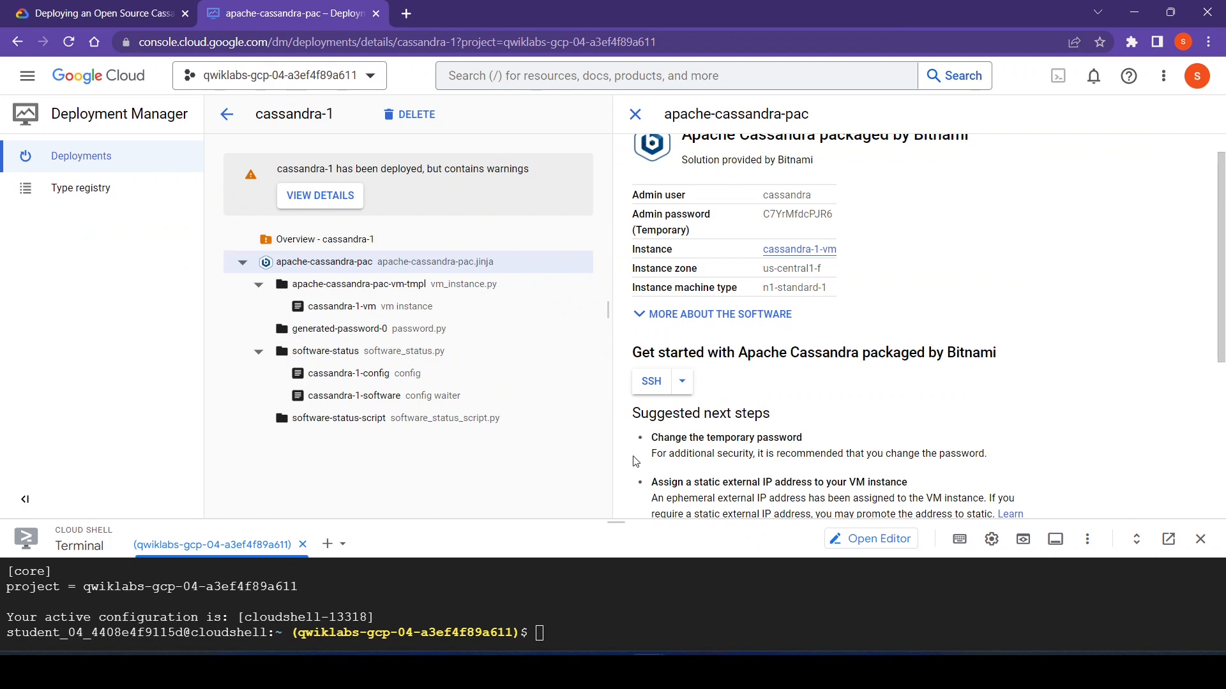
left_click(685, 590)
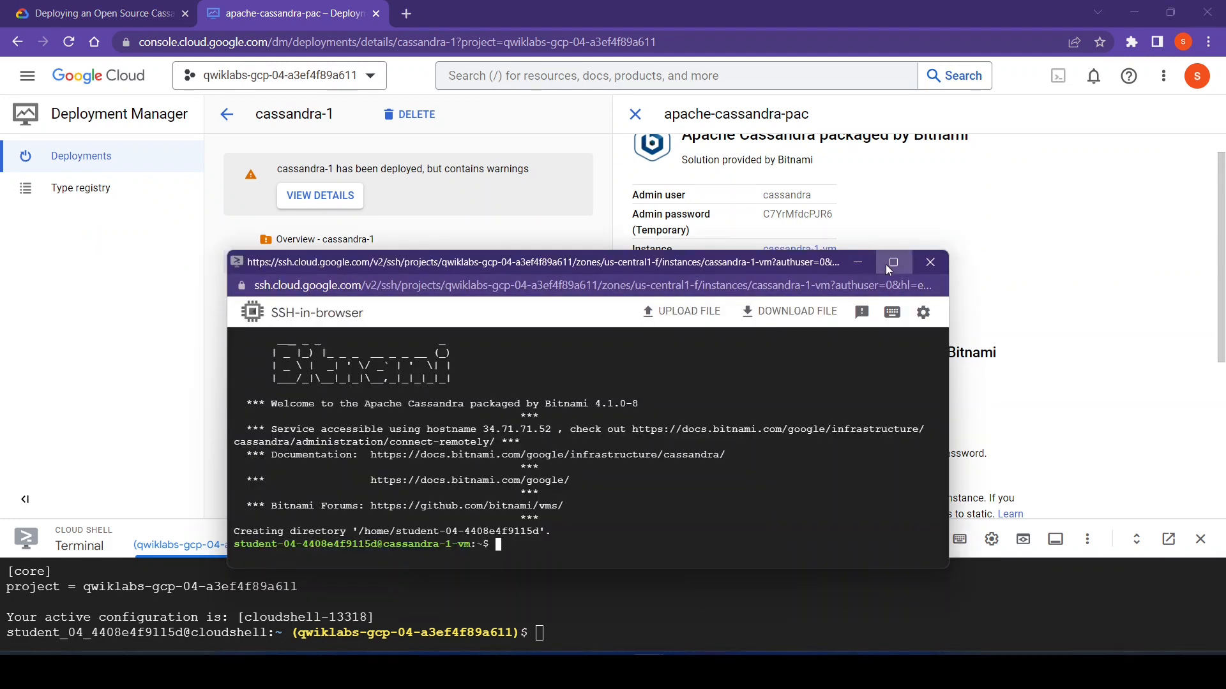
left_click(886, 265)
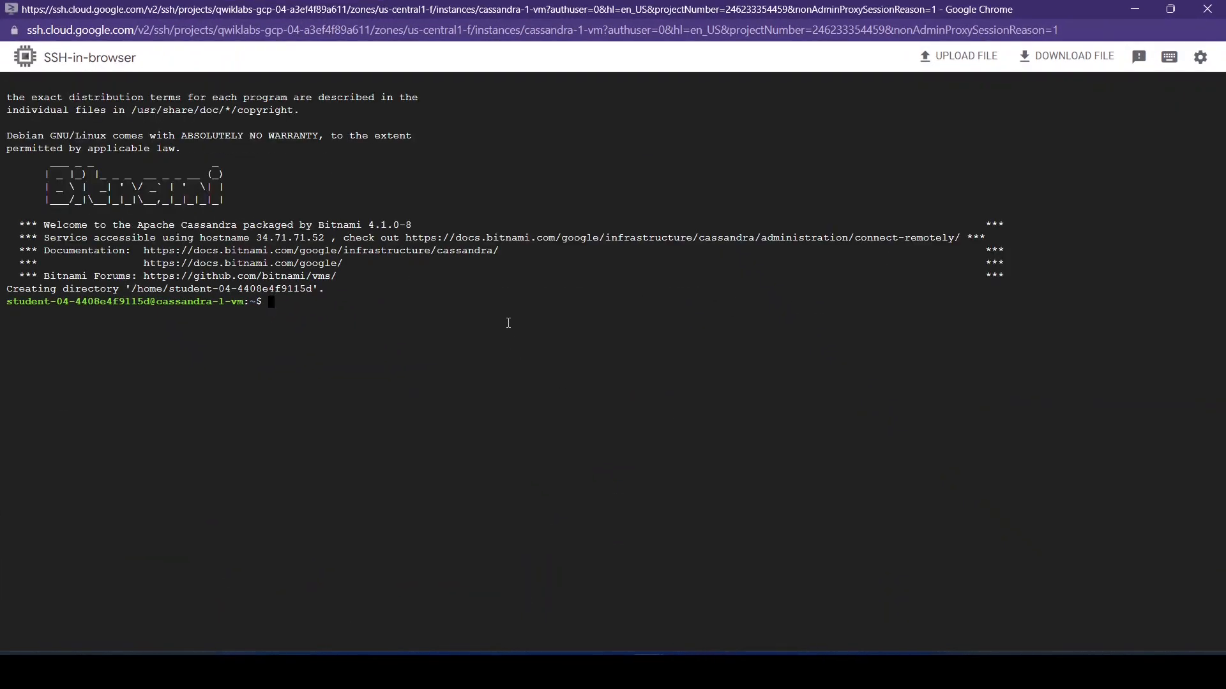
- Copy the lab's command cqlsh -u <<user>> -p <<pass>> and paste it at the SSH terminal prompt
mouse_move(718, 670)
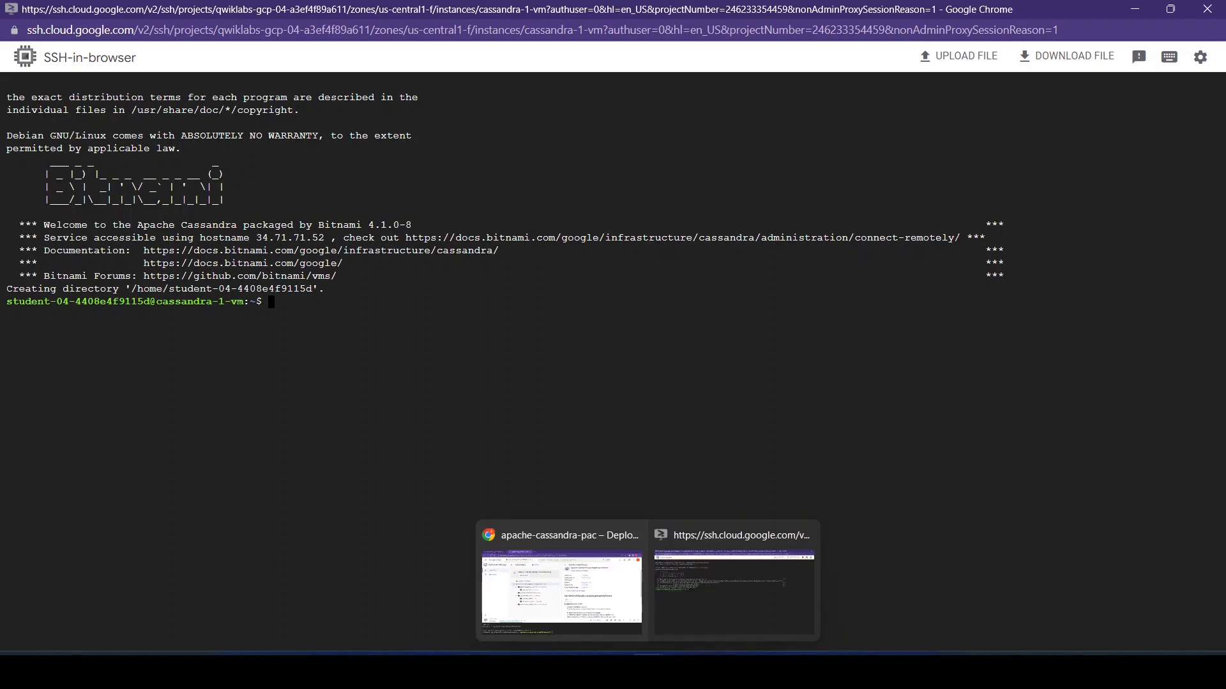
left_click(584, 558)
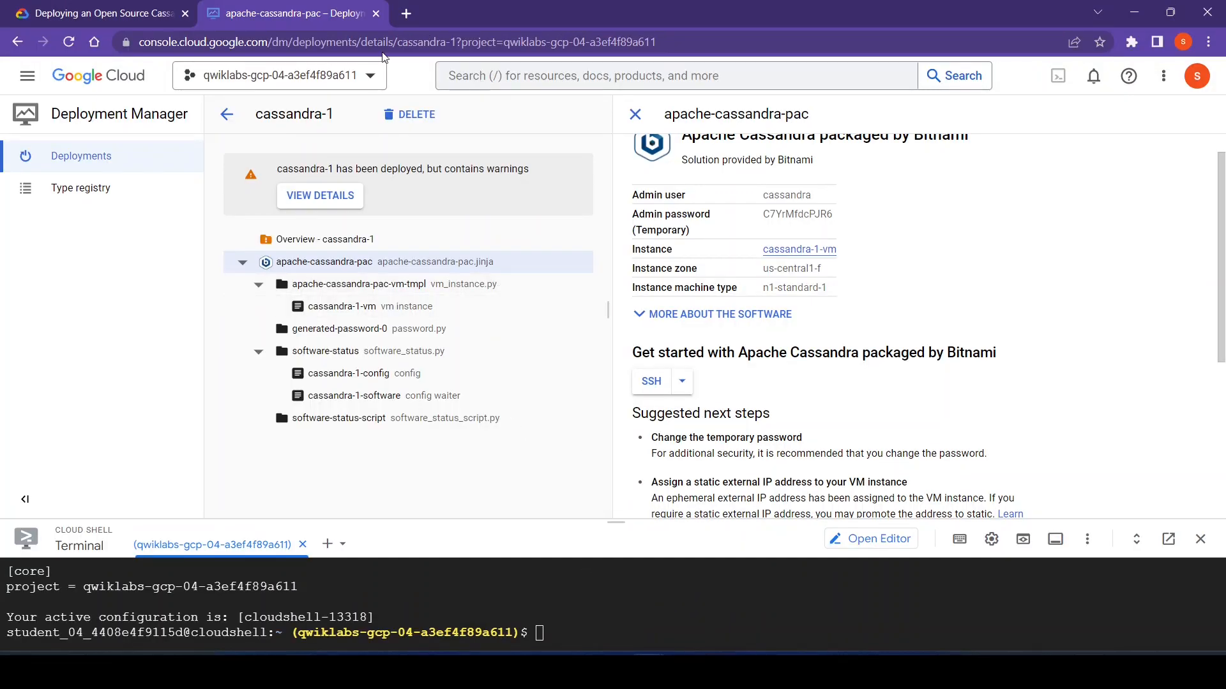
left_click(83, 7)
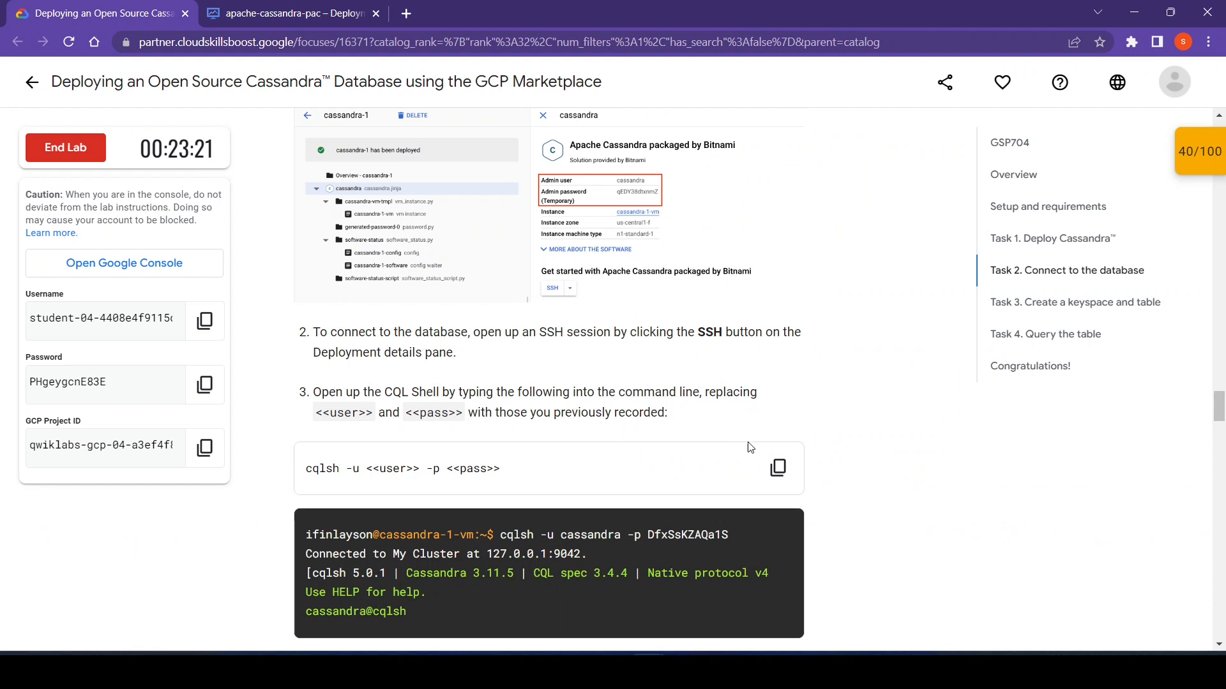
left_click(778, 468)
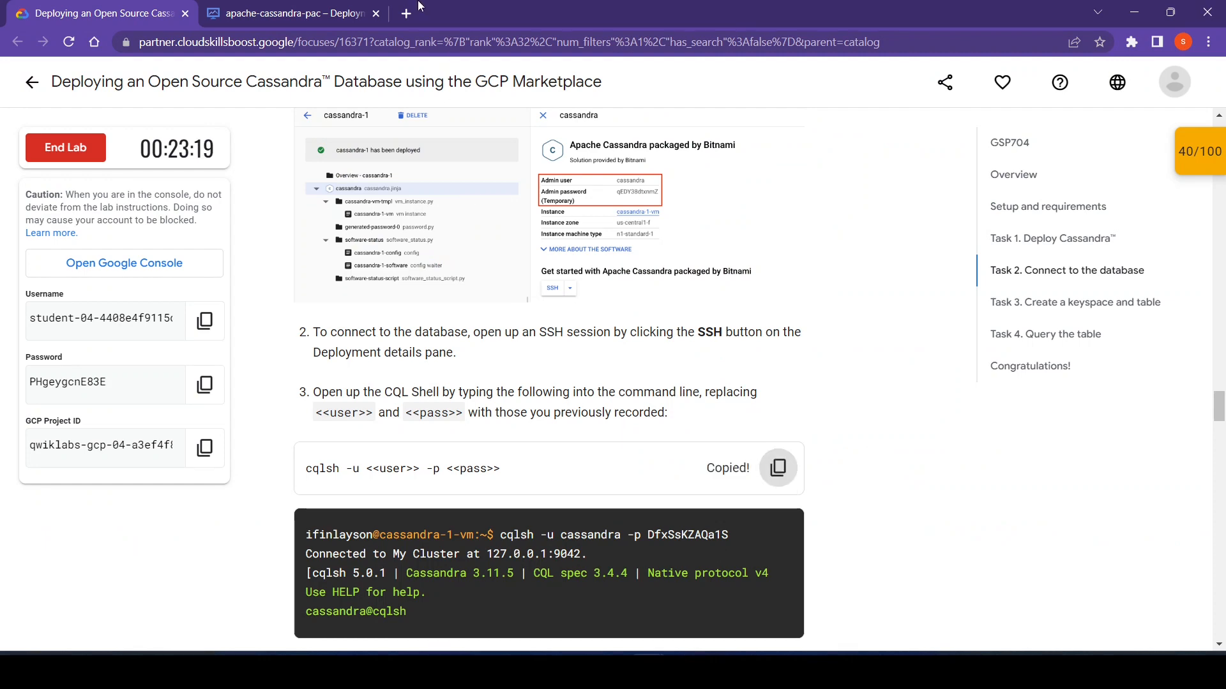
left_click(291, 8)
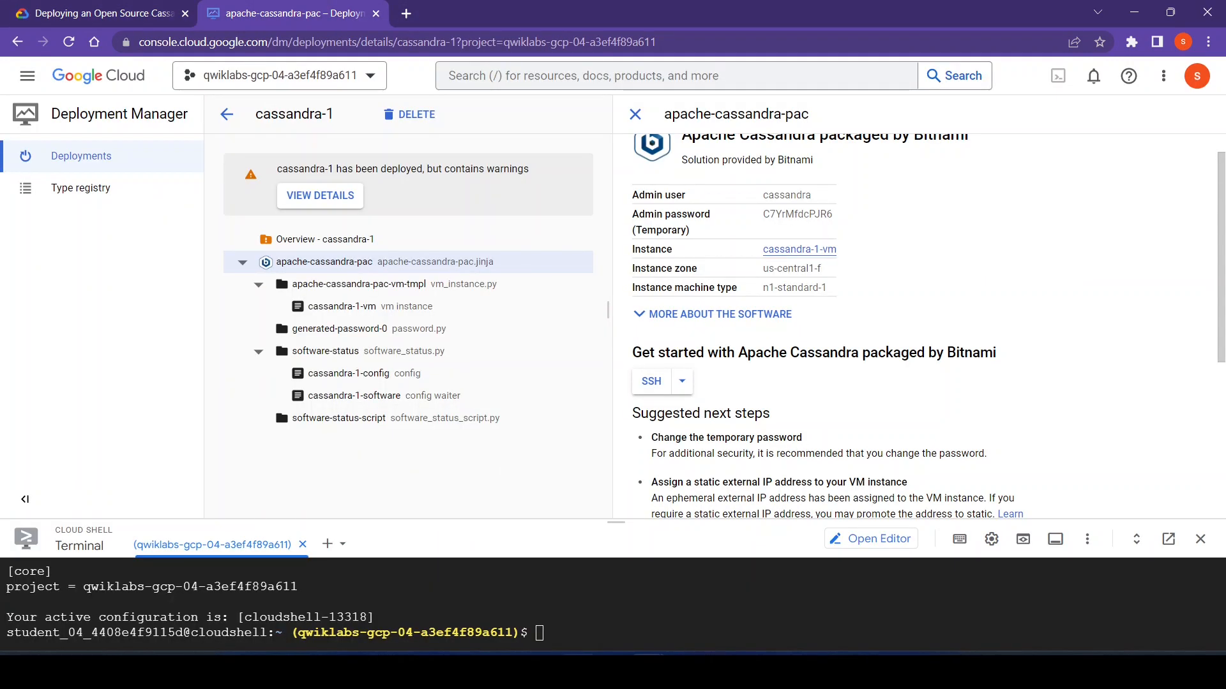
left_click(687, 632)
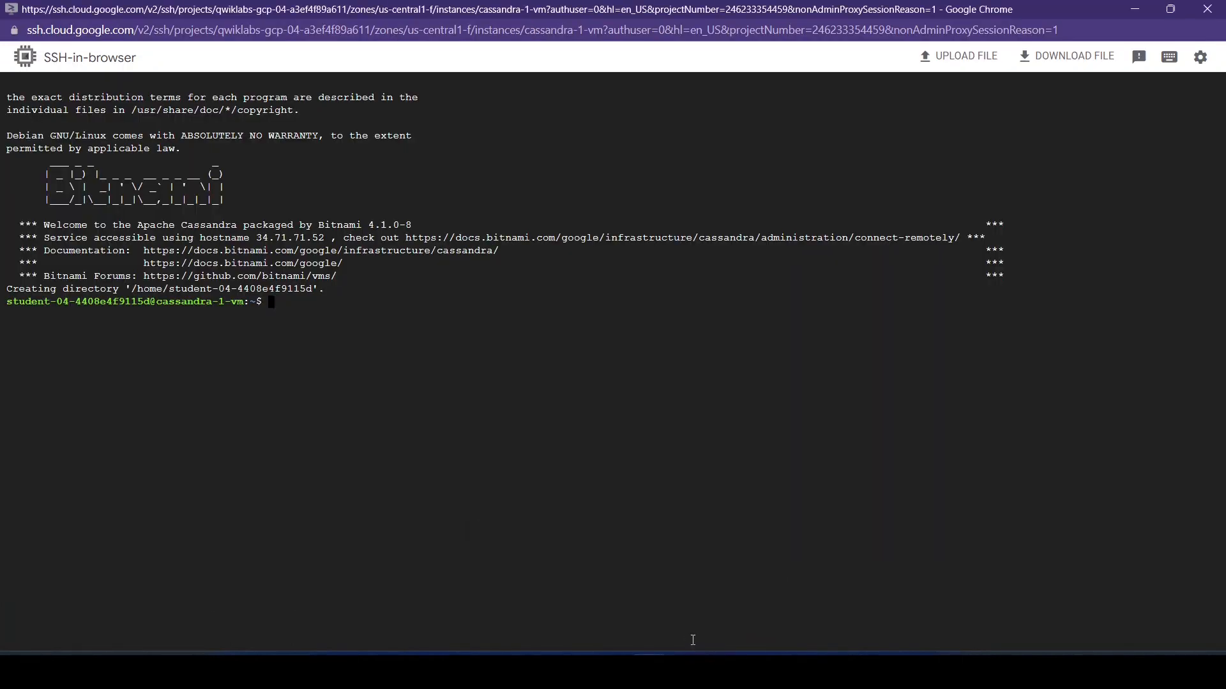
key("ctrl+v")
- Copy the admin user value from the apache-cassandra-pac deployment details and return to the SSH session
mouse_move(725, 677)
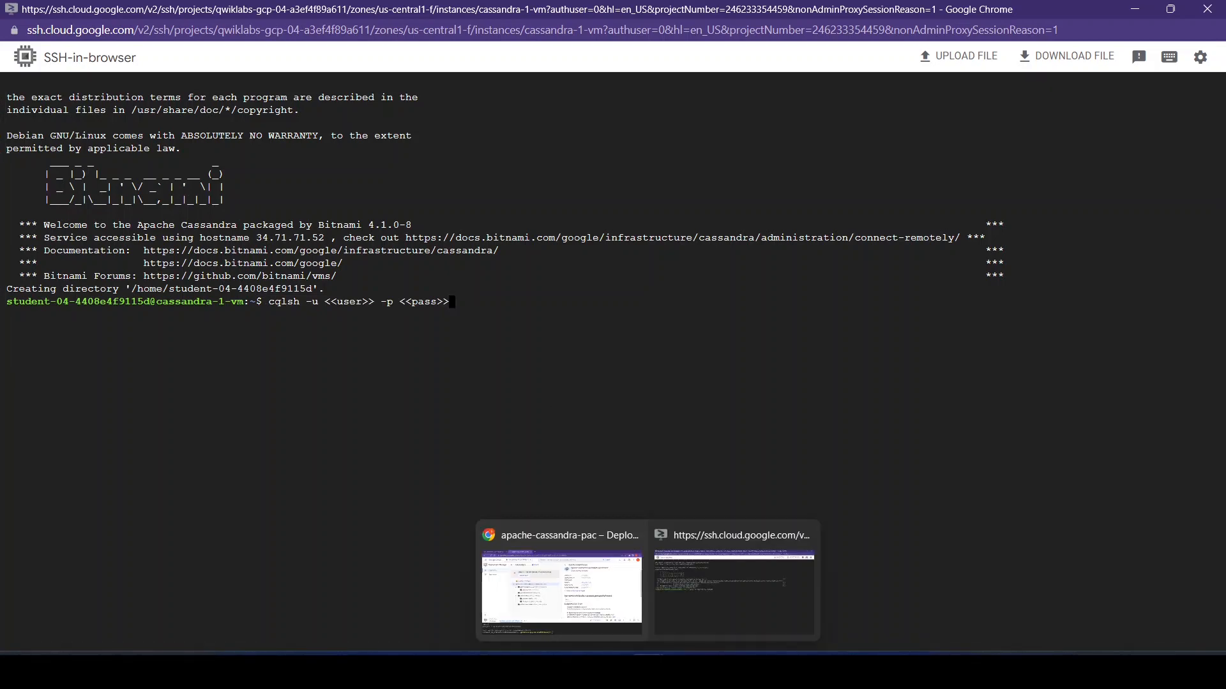
left_click(587, 574)
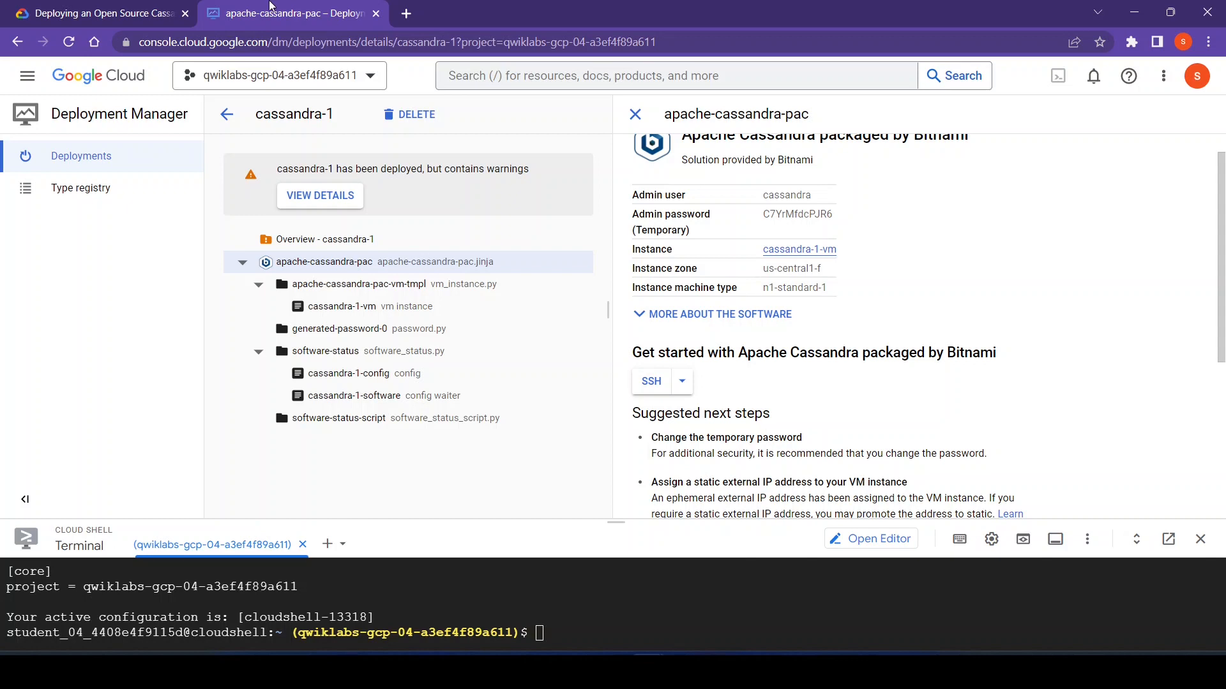
left_click(96, 13)
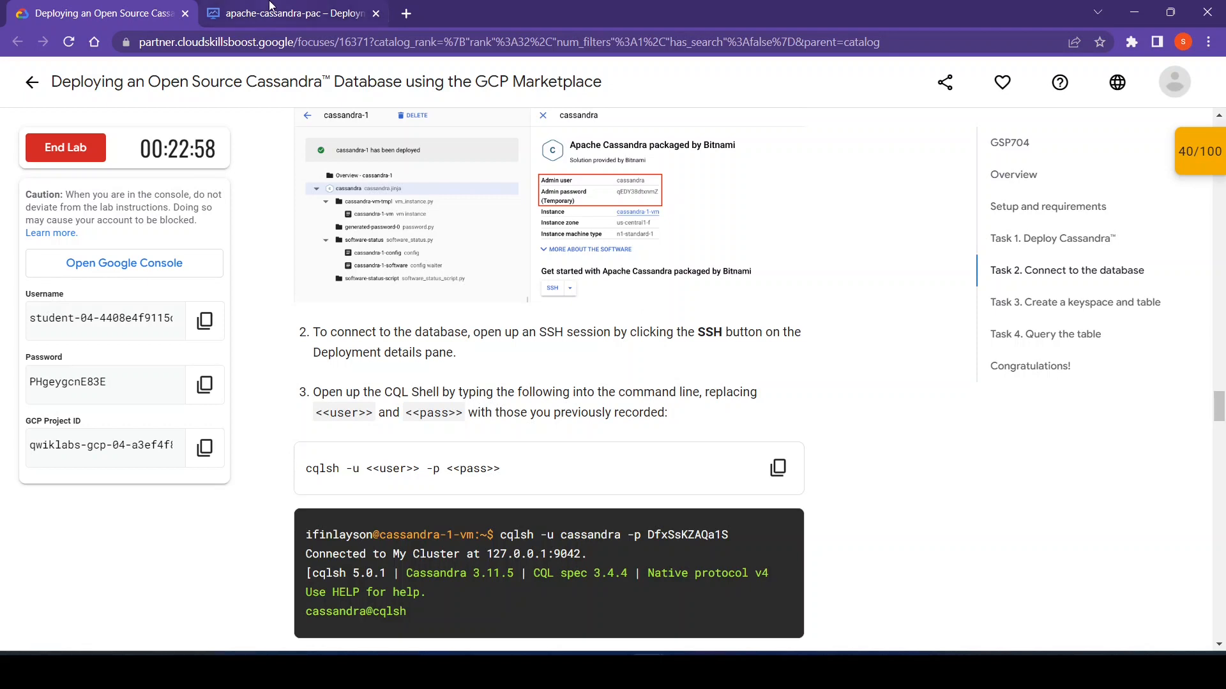
left_click(271, 7)
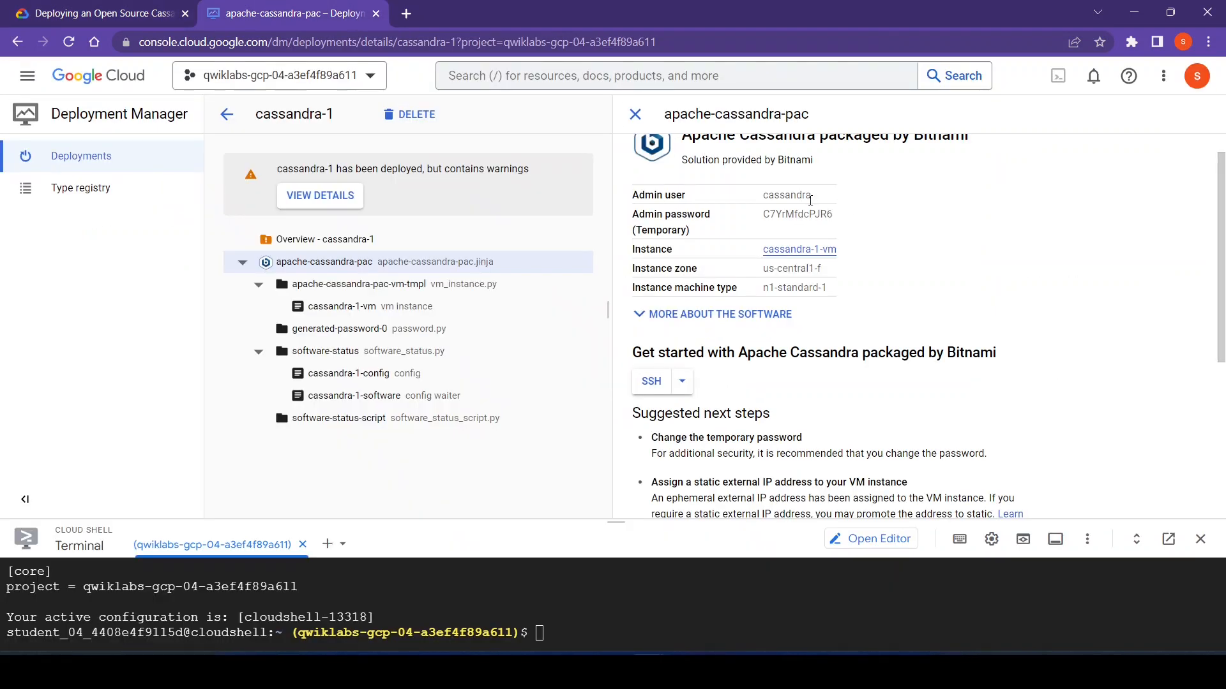
left_click_drag(811, 199, 764, 204)
mouse_move(668, 658)
left_click(689, 622)
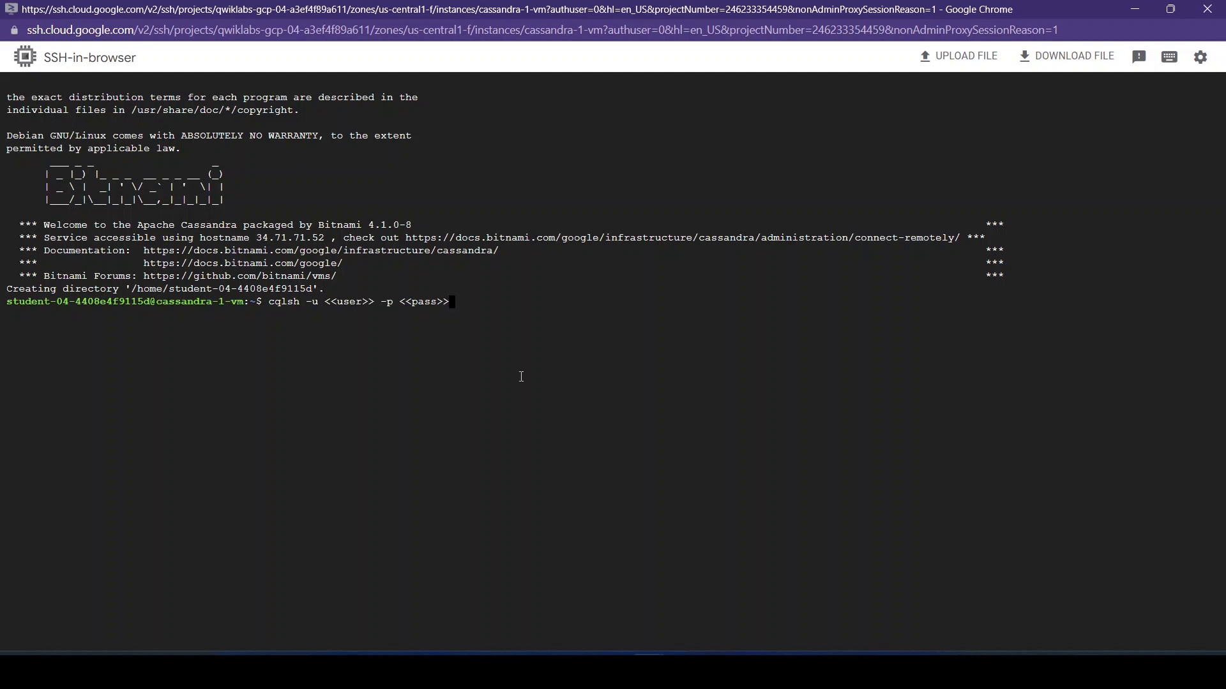
- Edit the cqlsh command to read cqlsh -u cassandra -p, removing the user and password placeholders
key("Left")
key("Left")
key("Left")
key("Left")
key("Left")
key("Left")
key("BackSpace")
key("BackSpace")
key("BackSpace")
key("BackSpace")
key("BackSpace")
key("BackSpace")
key("BackSpace")
key("BackSpace")
key("BackSpace")
key("BackSpace")
key("BackSpace")
key("BackSpace")
key("BackSpace")
key("Right")
key("Right")
key("Right")
key("Right")
key("Right")
key("Right")
key("BackSpace")
key("BackSpace")
key("BackSpace")
key("BackSpace")
key("BackSpace")
key("BackSpace")
key("BackSpace")
key("ctrl+v")
type("-p")
- Copy the temporary admin password from the deployment details and paste it after -p in the cqlsh command
mouse_move(649, 670)
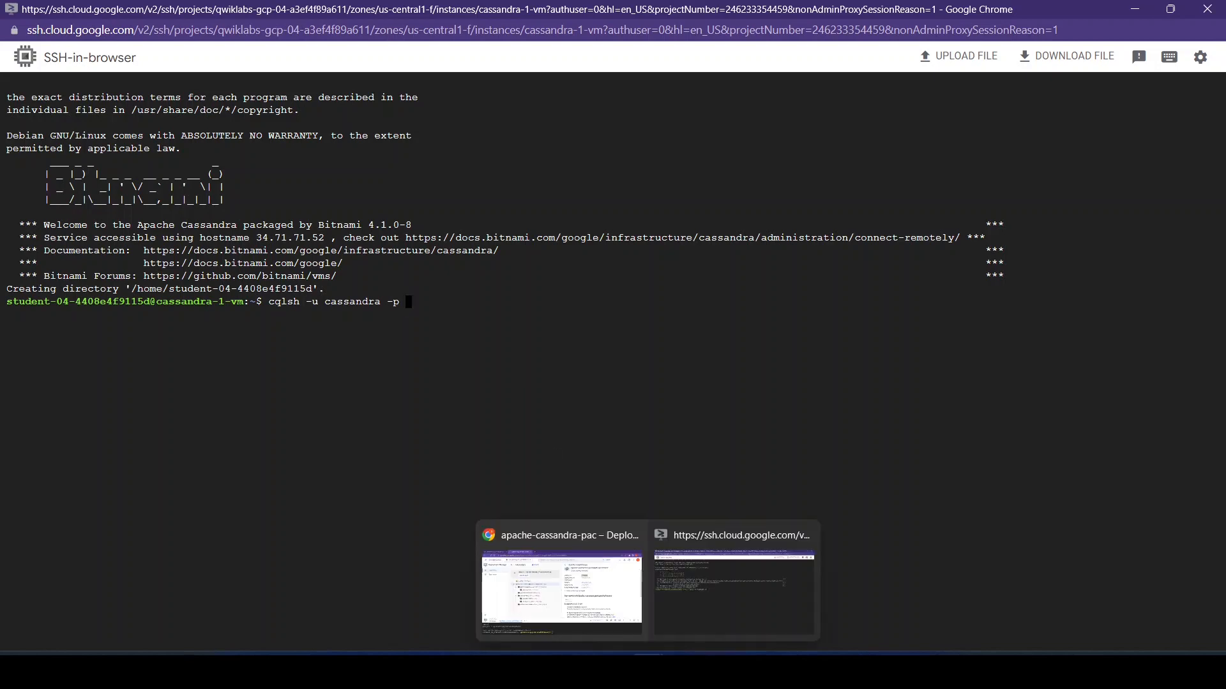
left_click(562, 575)
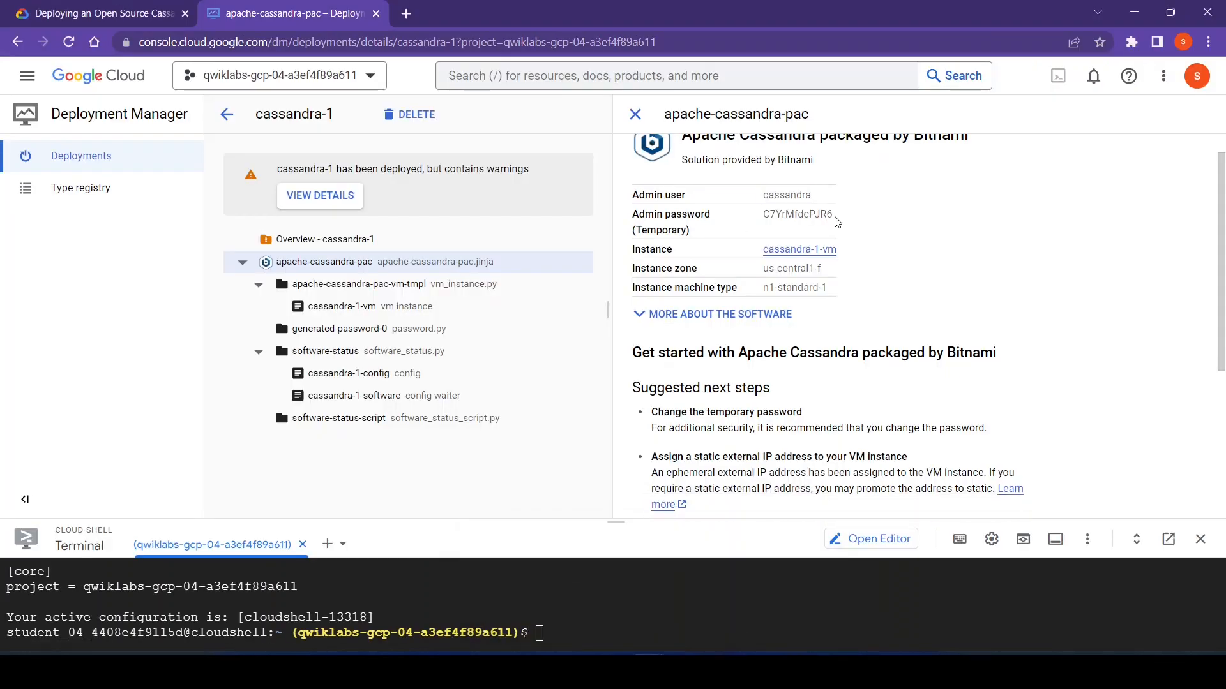
left_click_drag(837, 223, 766, 221)
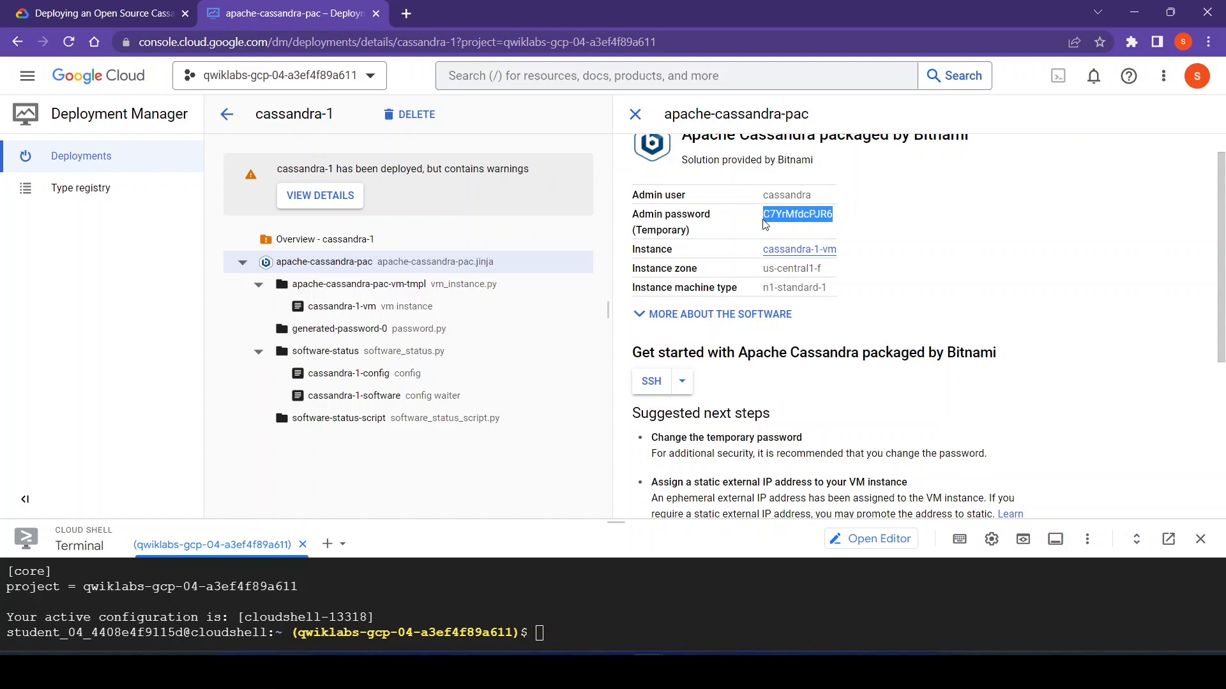
mouse_move(624, 652)
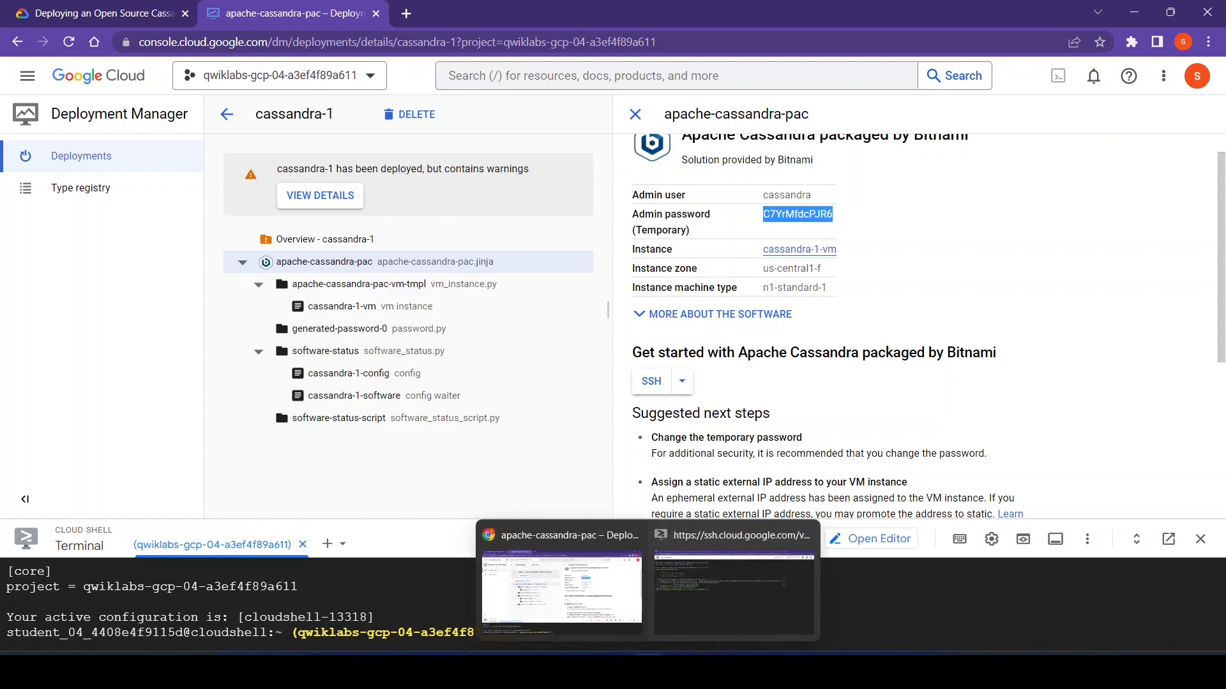
left_click(679, 601)
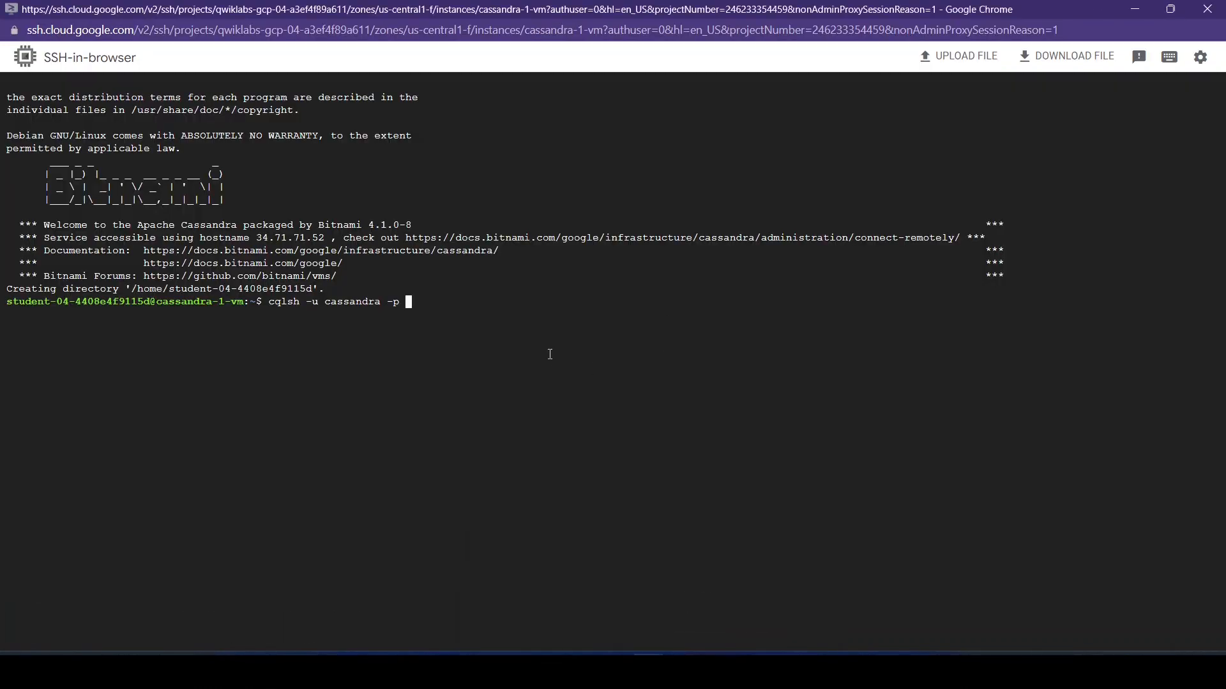
key("ctrl+v")
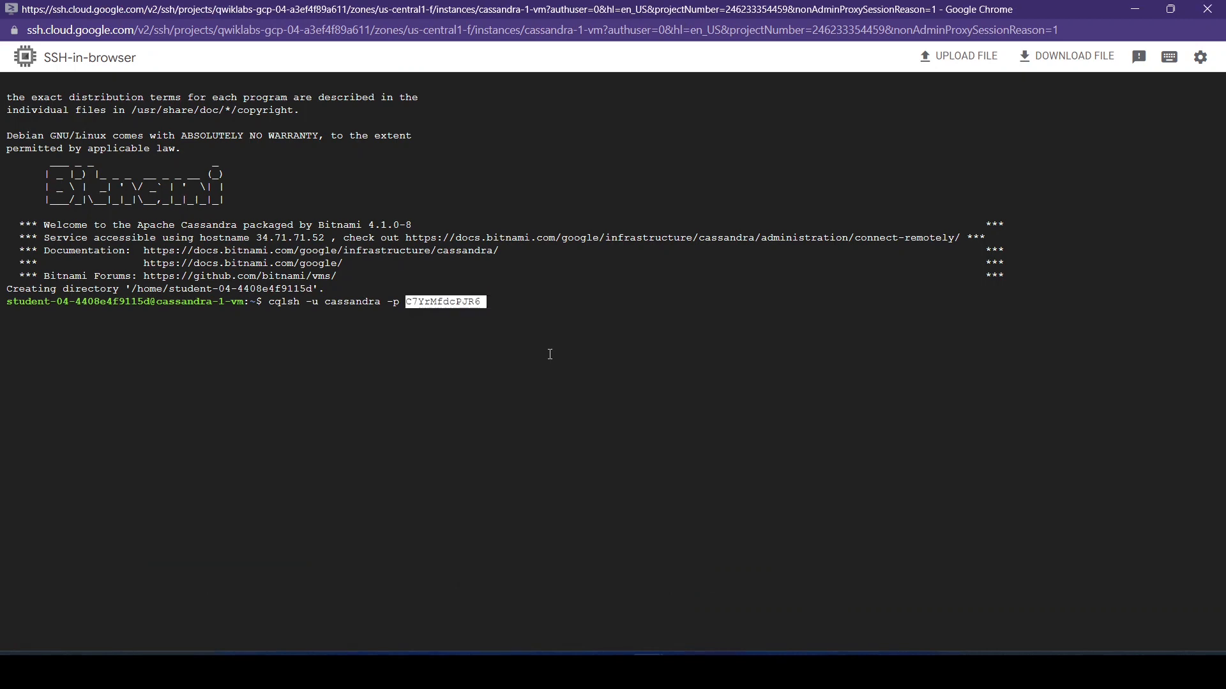
mouse_move(648, 667)
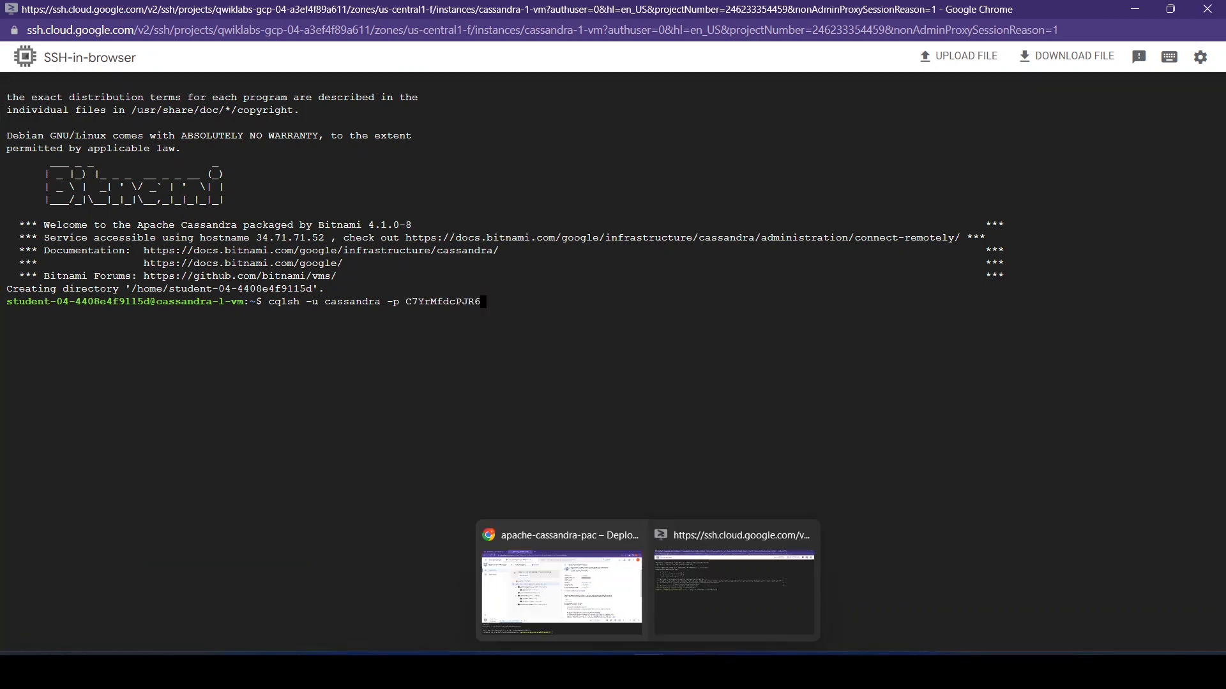
- Check the lab's CQL Shell instructions, then run the prepared cqlsh login command in the SSH session
left_click(591, 585)
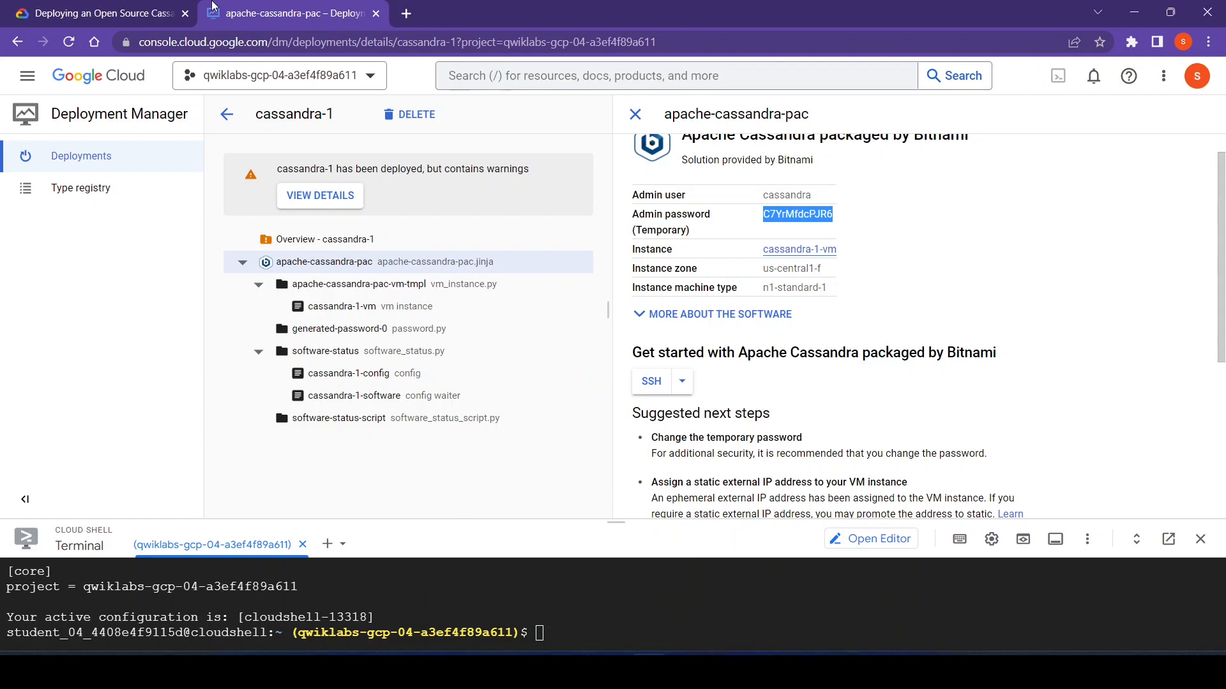
left_click(102, 13)
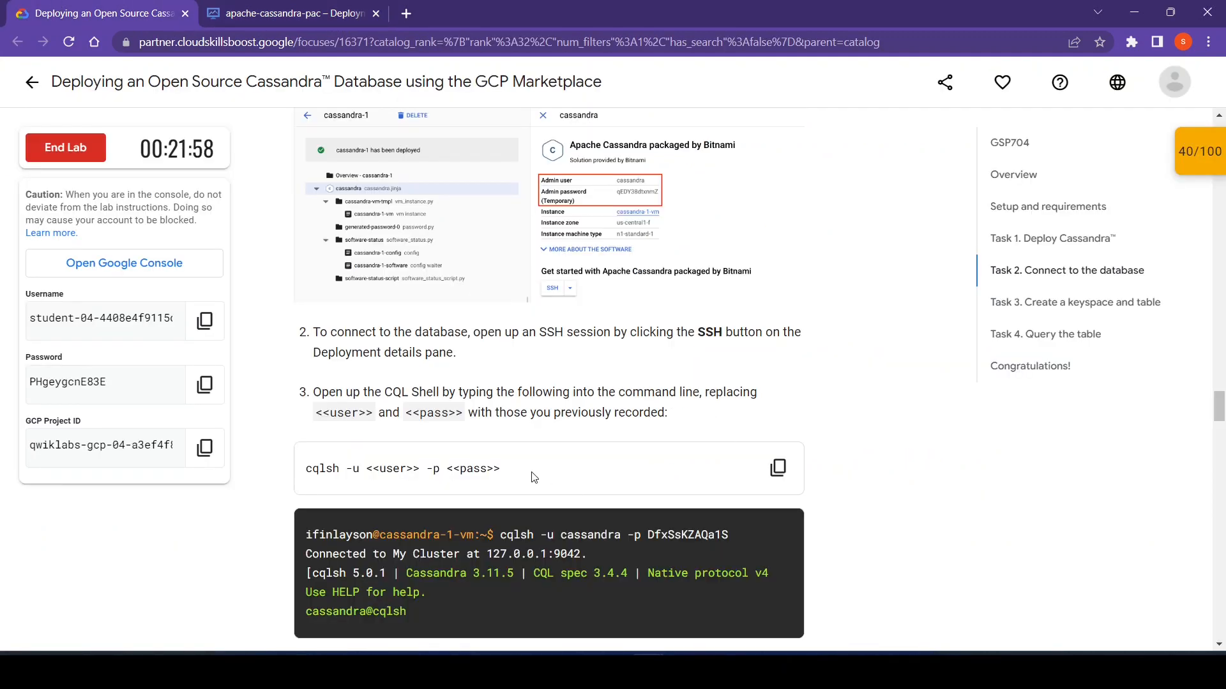
mouse_move(652, 653)
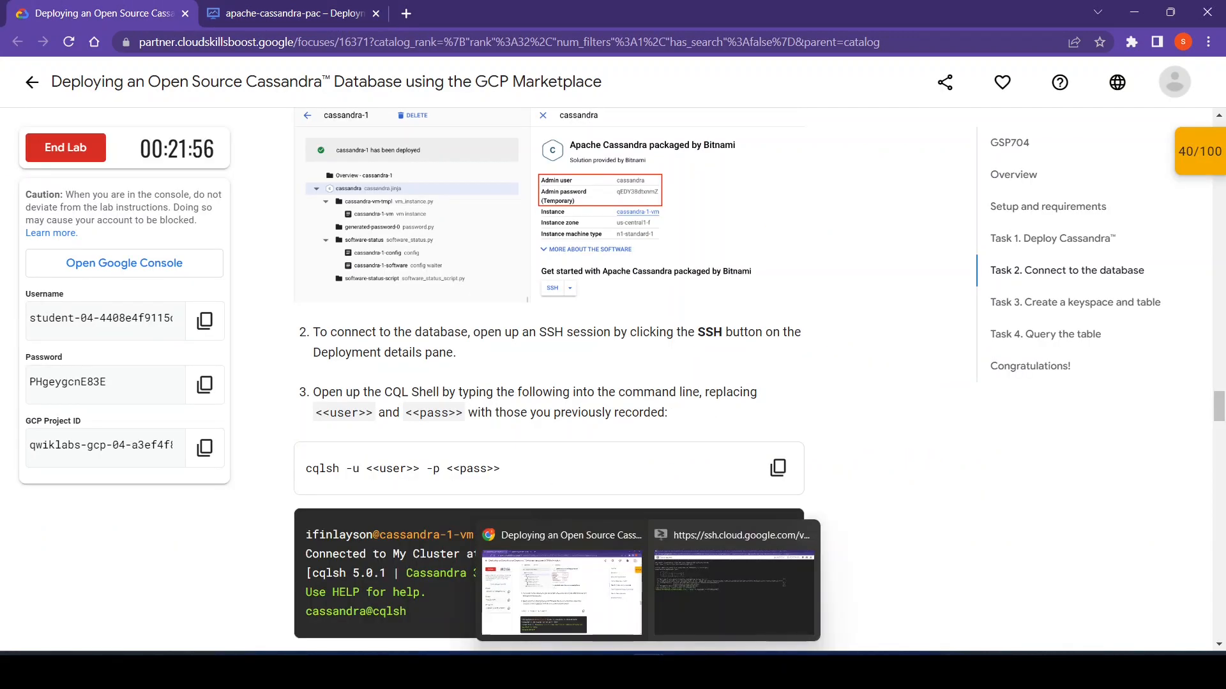
left_click(717, 581)
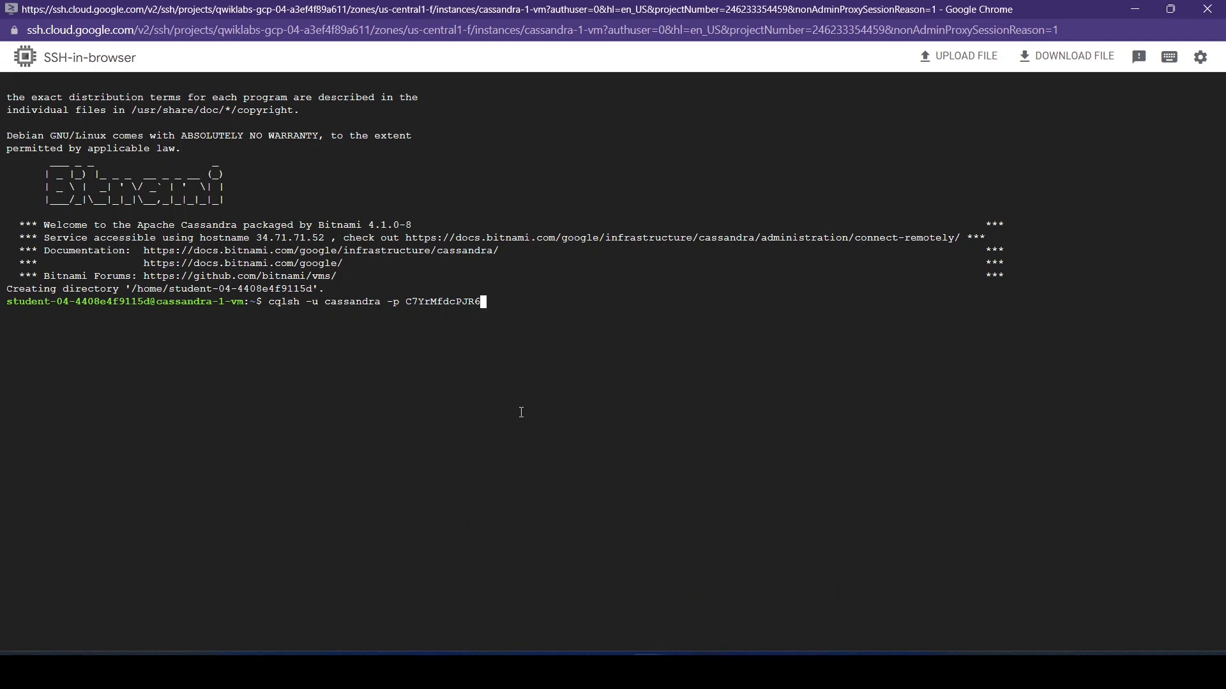
key("Return")
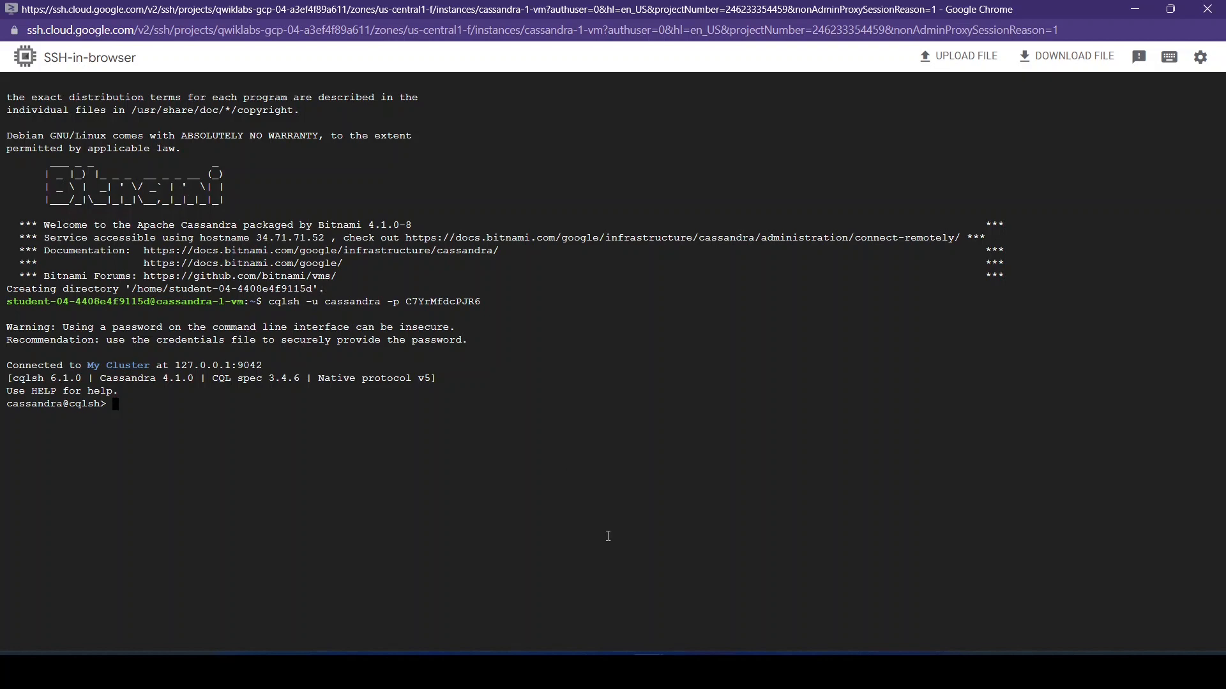
- Copy the lab's CREATE KEYSPACE statement for space_flights (SimpleStrategy, replication_factor 1) and run it in the CQL Shell
mouse_move(649, 657)
left_click(555, 578)
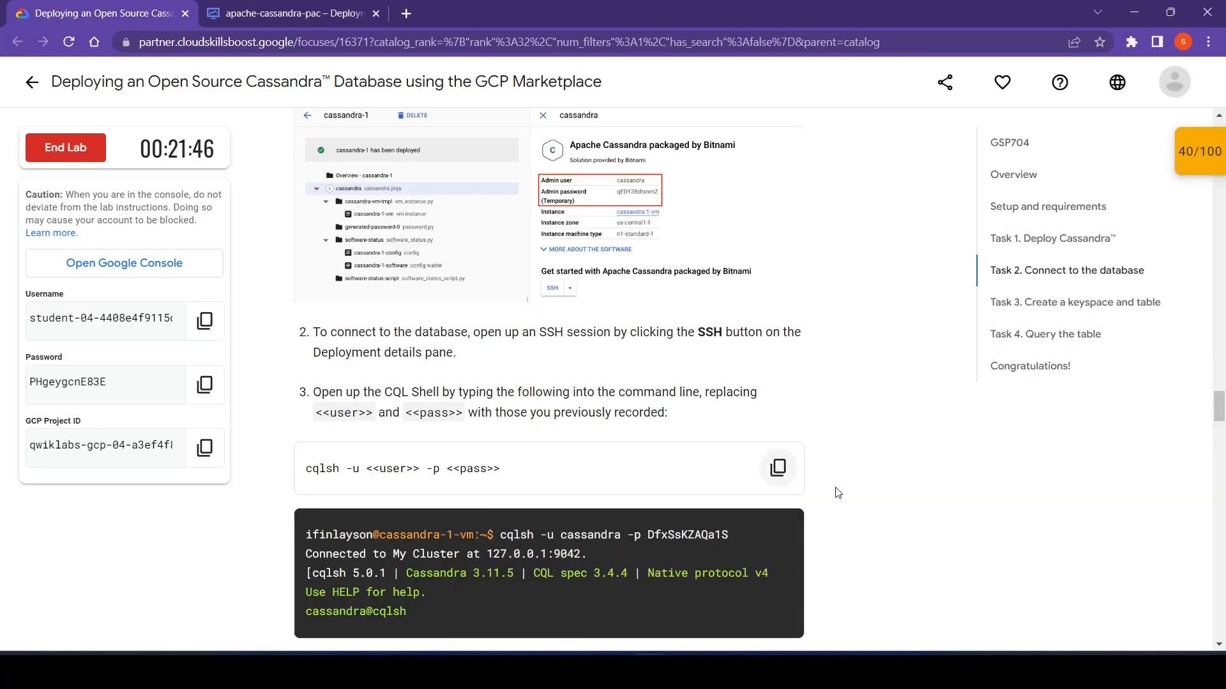
scroll(887, 524, "down", 6)
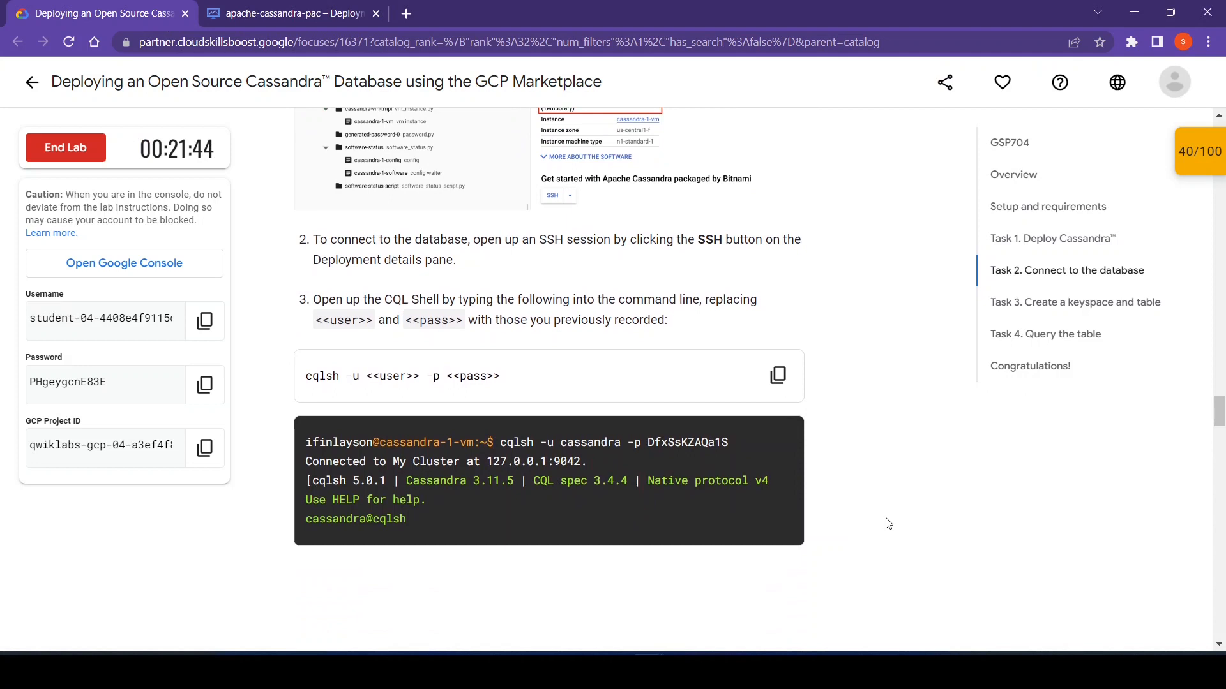
scroll(888, 523, "down", 3)
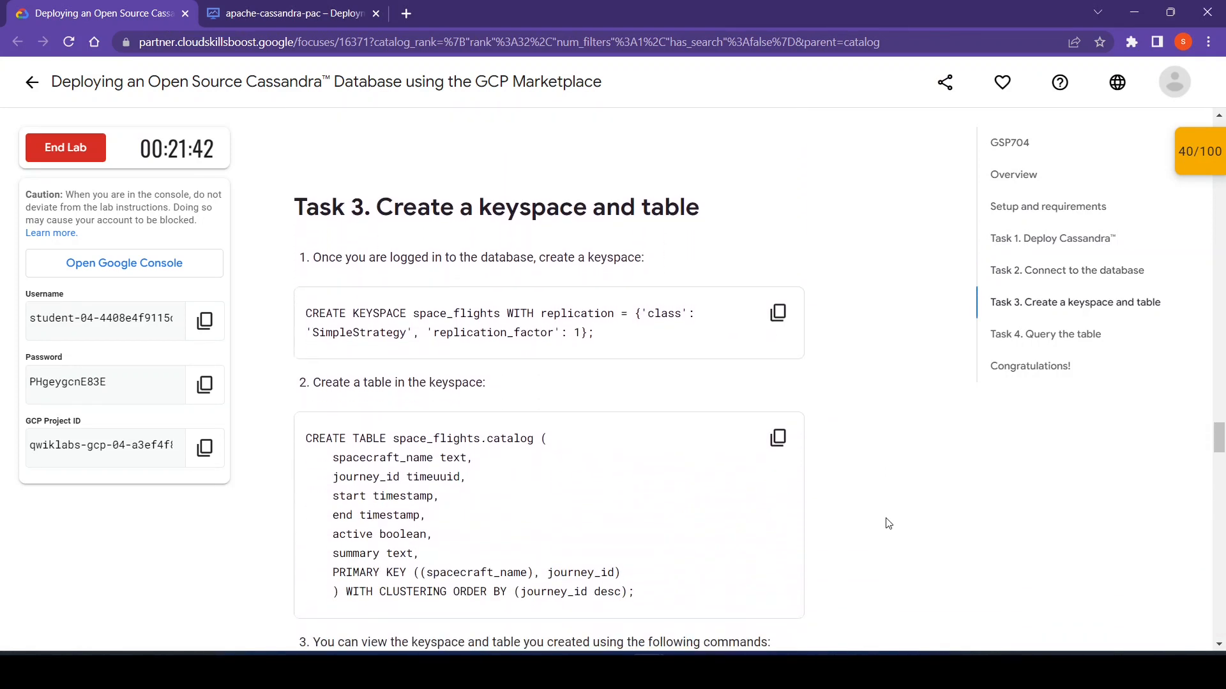
scroll(887, 524, "down", 1)
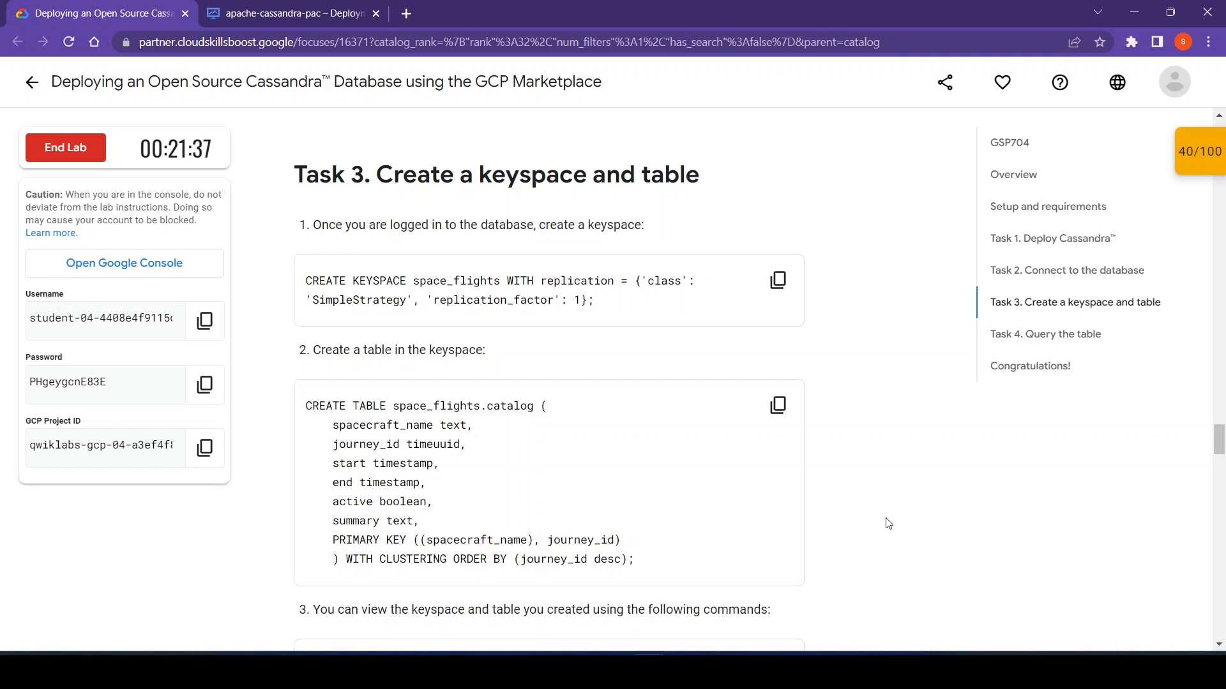
left_click(779, 279)
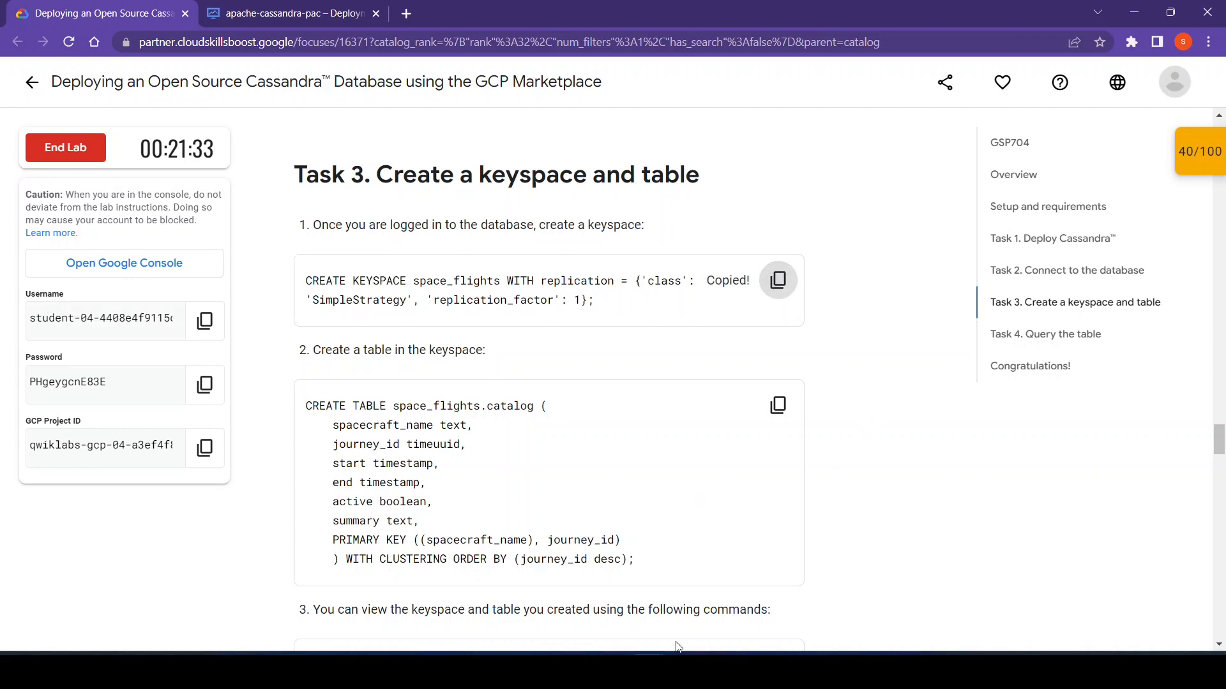
left_click(689, 600)
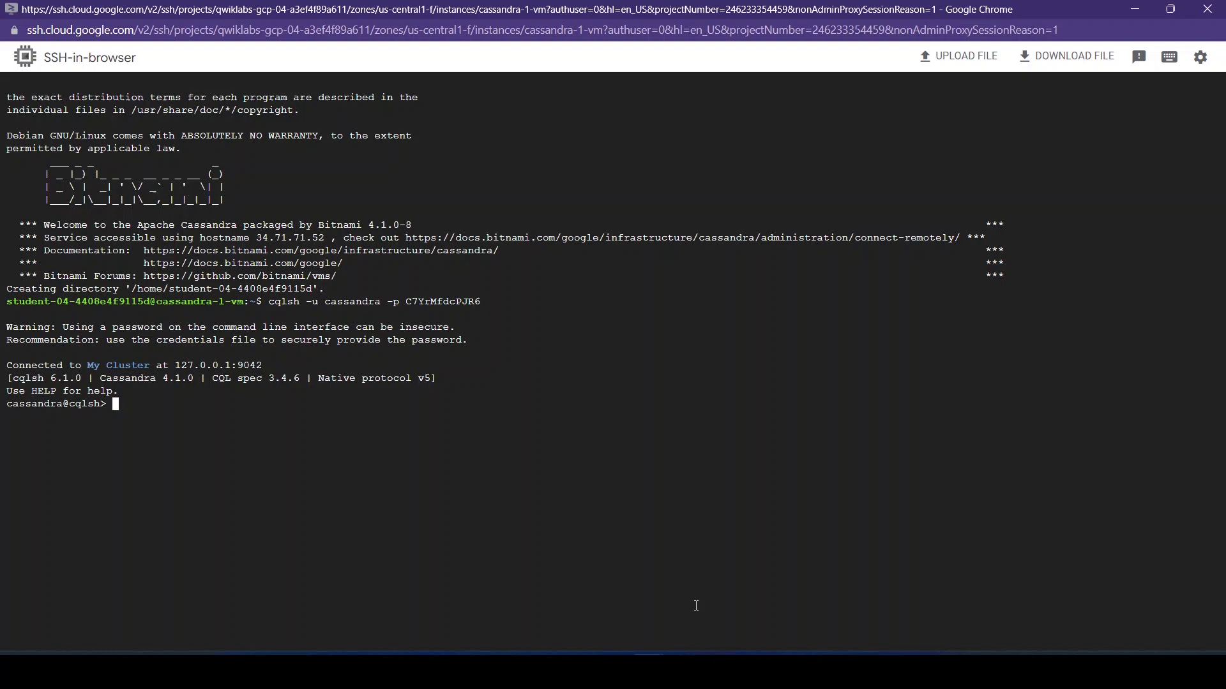
key("ctrl+v")
key("Return")
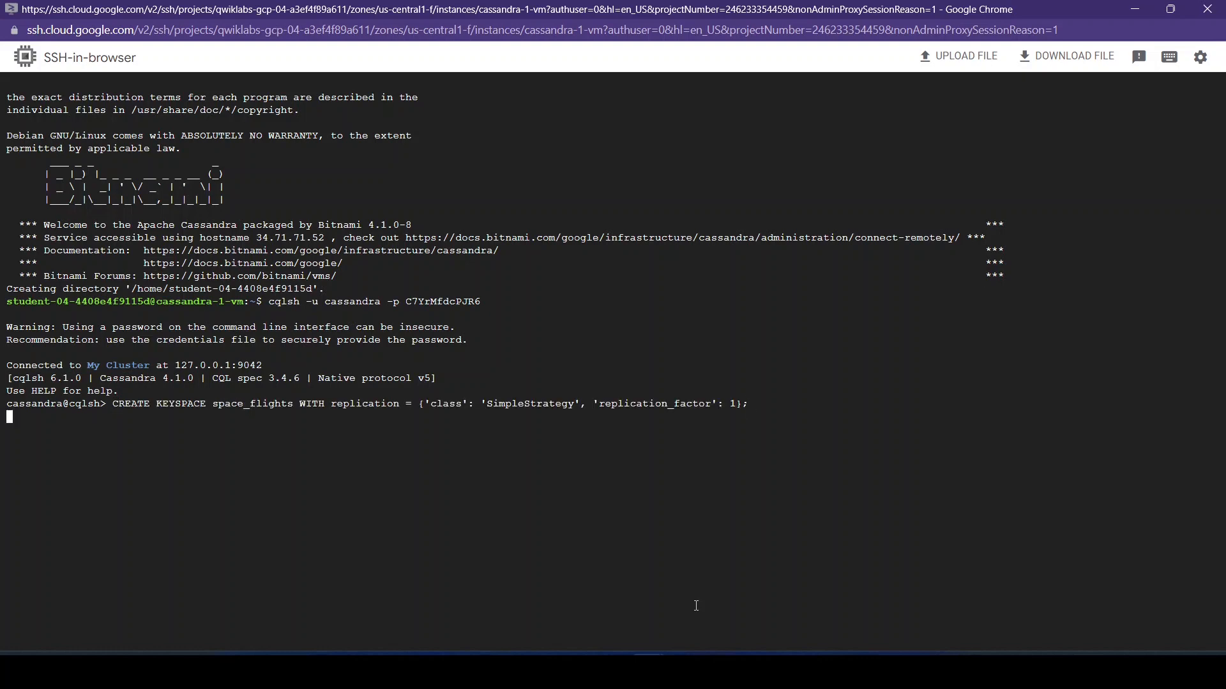
- Copy the lab's CREATE TABLE statement for space_flights.catalog and run it in the CQL Shell
mouse_move(667, 620)
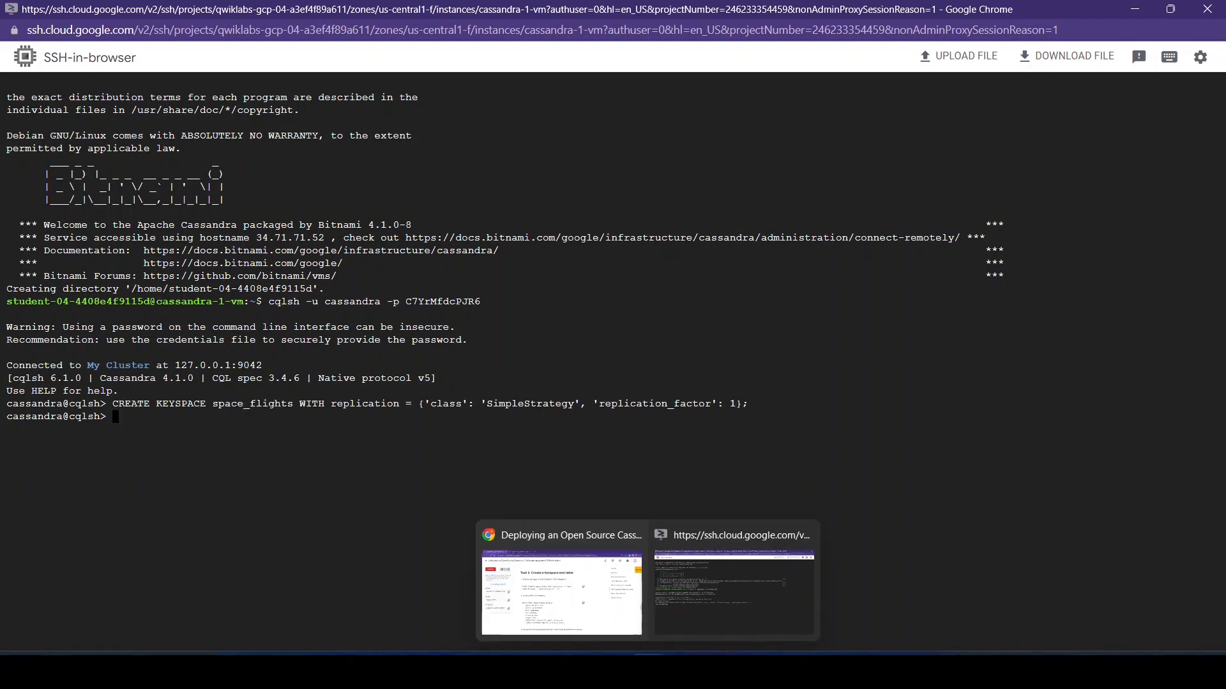
left_click(600, 600)
scroll(875, 553, "down", 2)
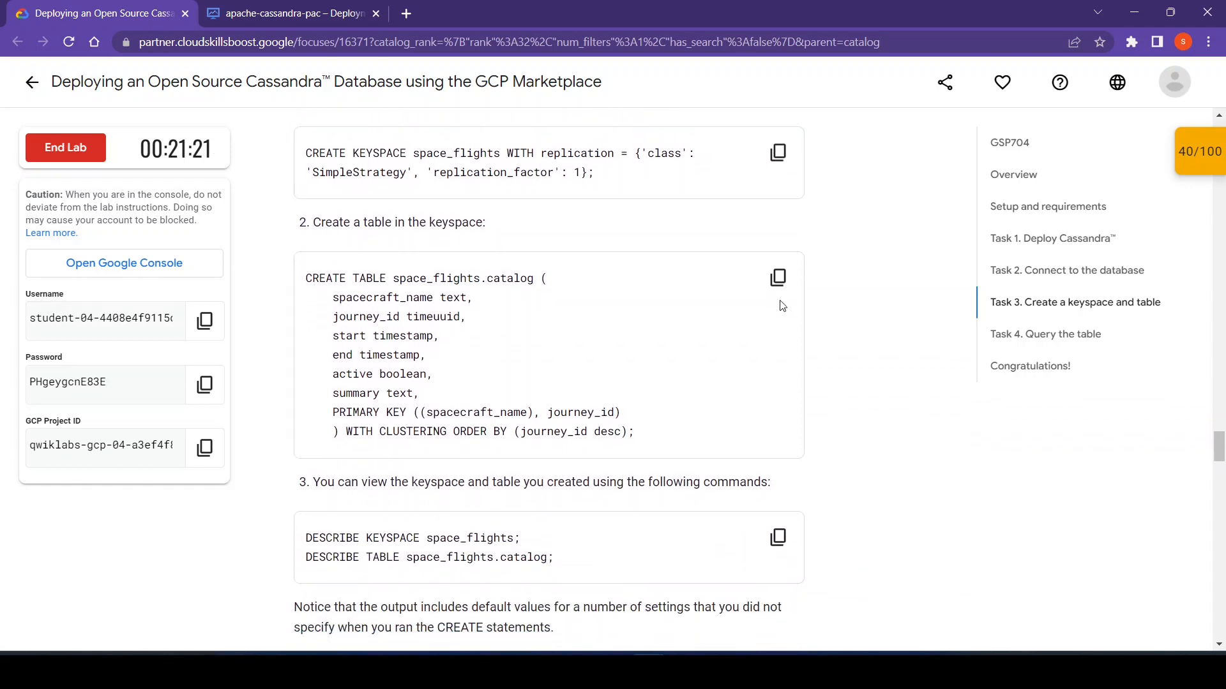
left_click(777, 277)
mouse_move(660, 654)
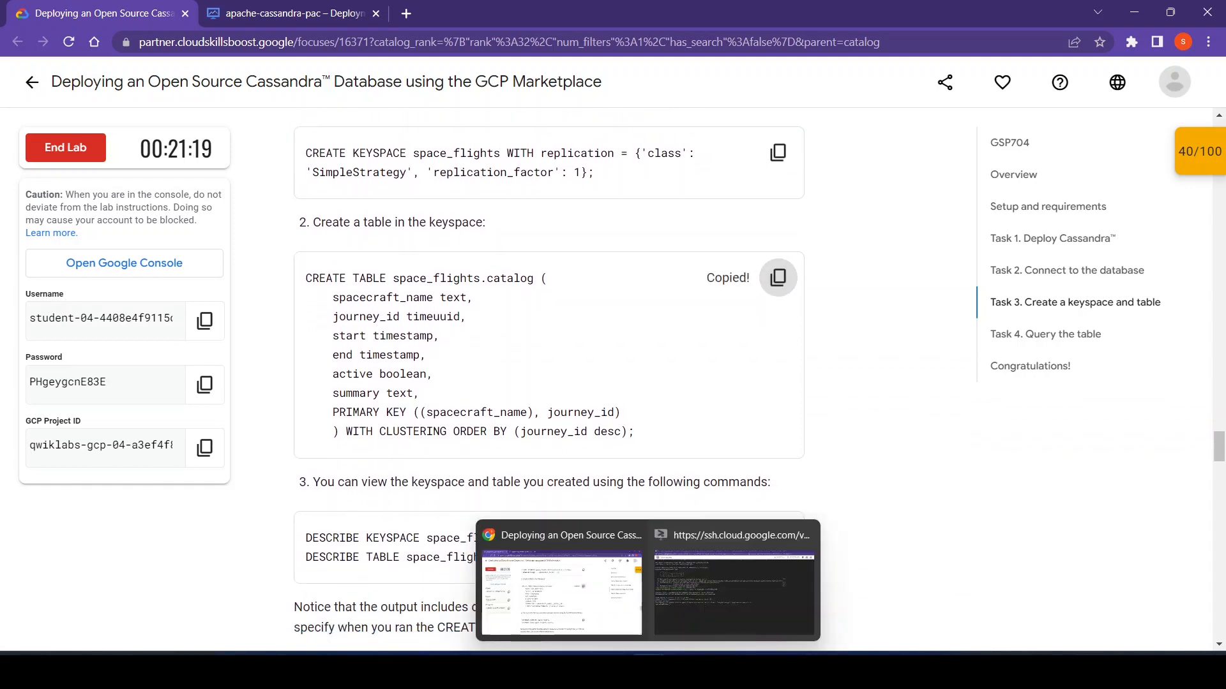
left_click(704, 595)
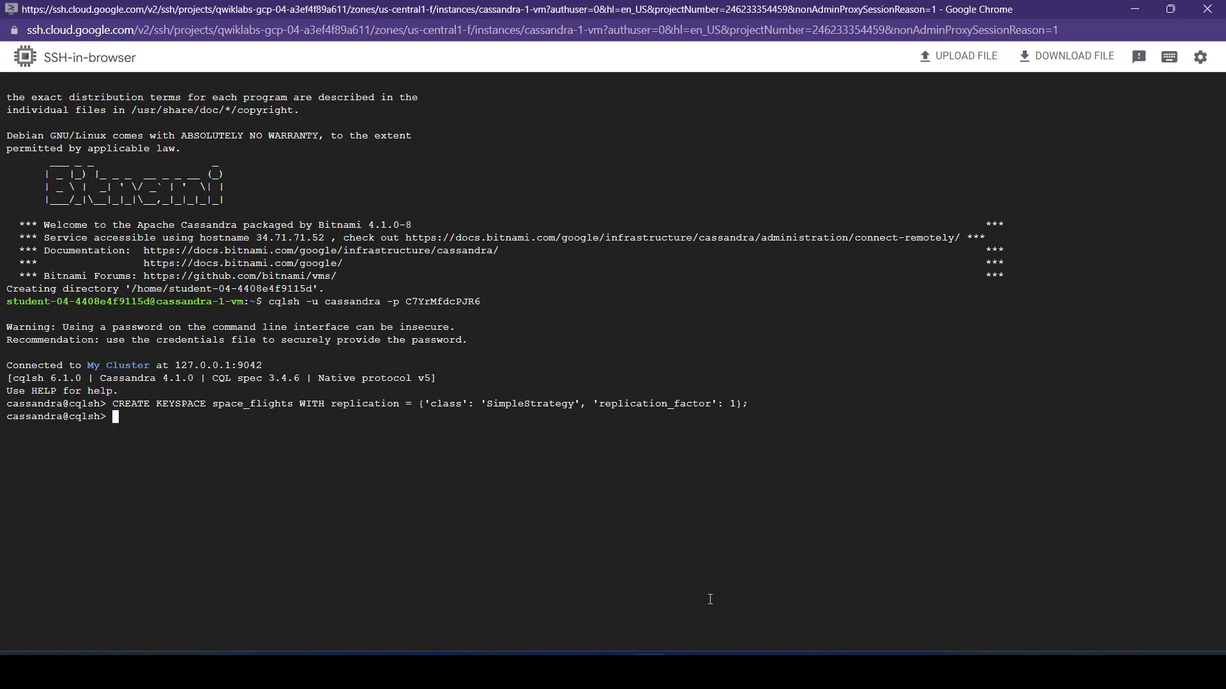
key("ctrl+v")
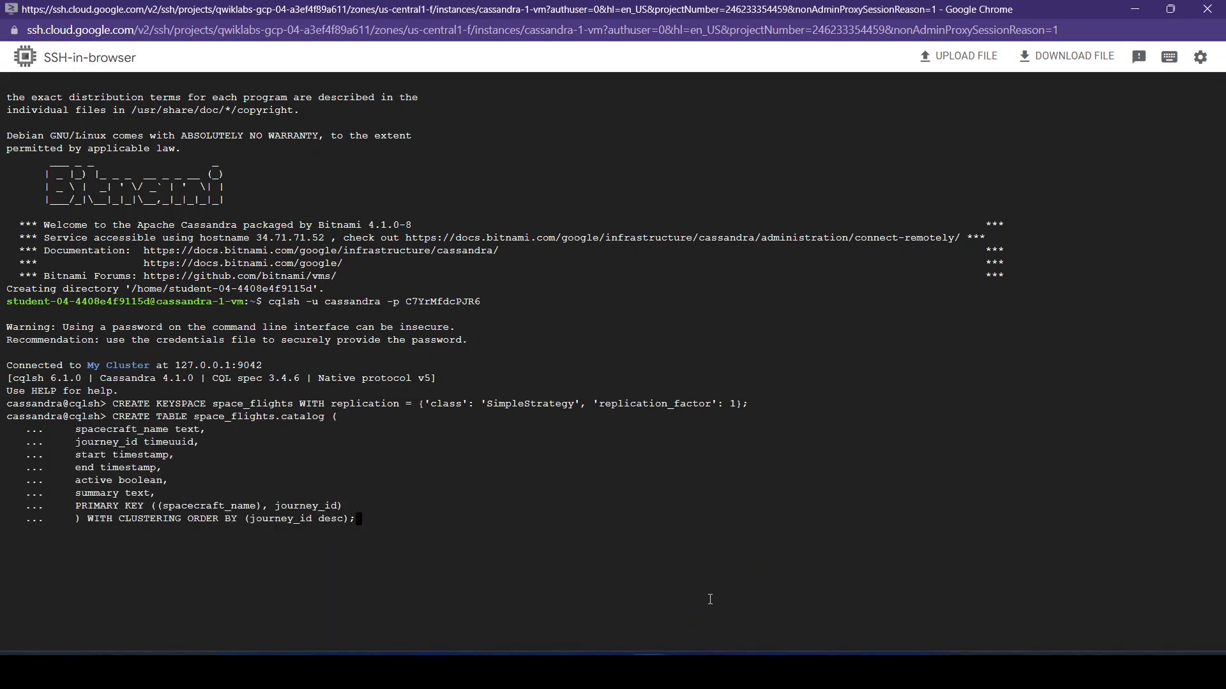
key("Return")
- Copy the lab's DESCRIBE KEYSPACE space_flights and DESCRIBE TABLE space_flights.catalog commands and run both in the CQL Shell
mouse_move(646, 658)
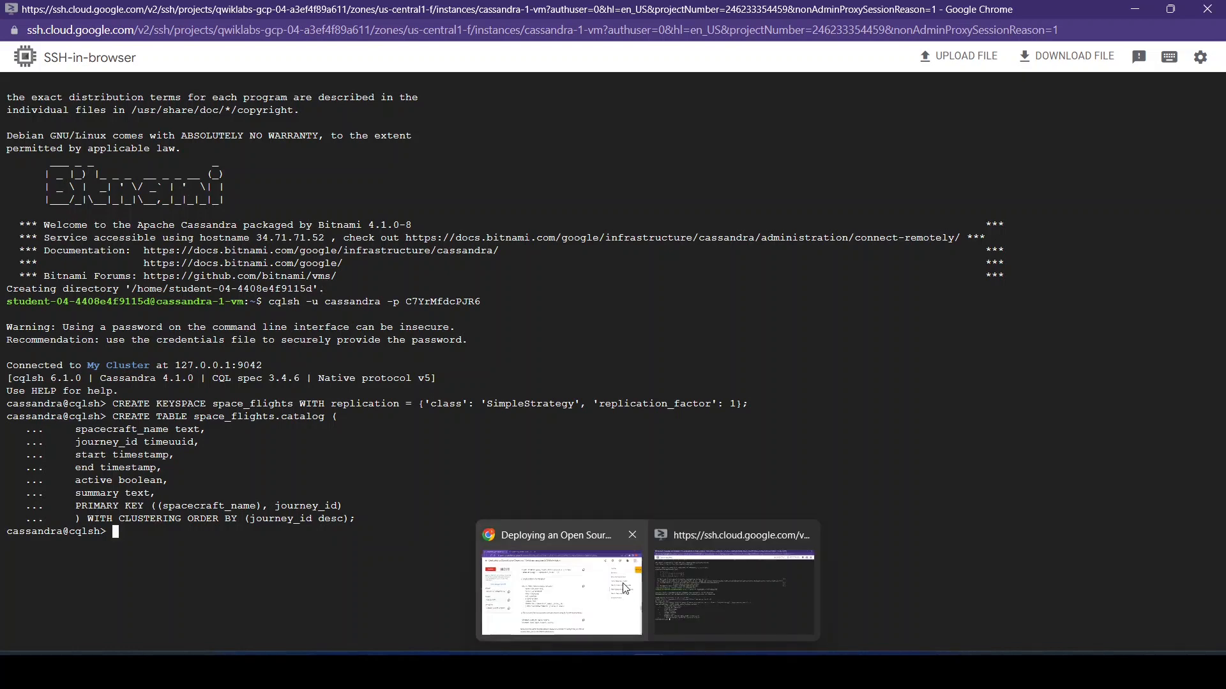
left_click(562, 581)
scroll(867, 522, "down", 3)
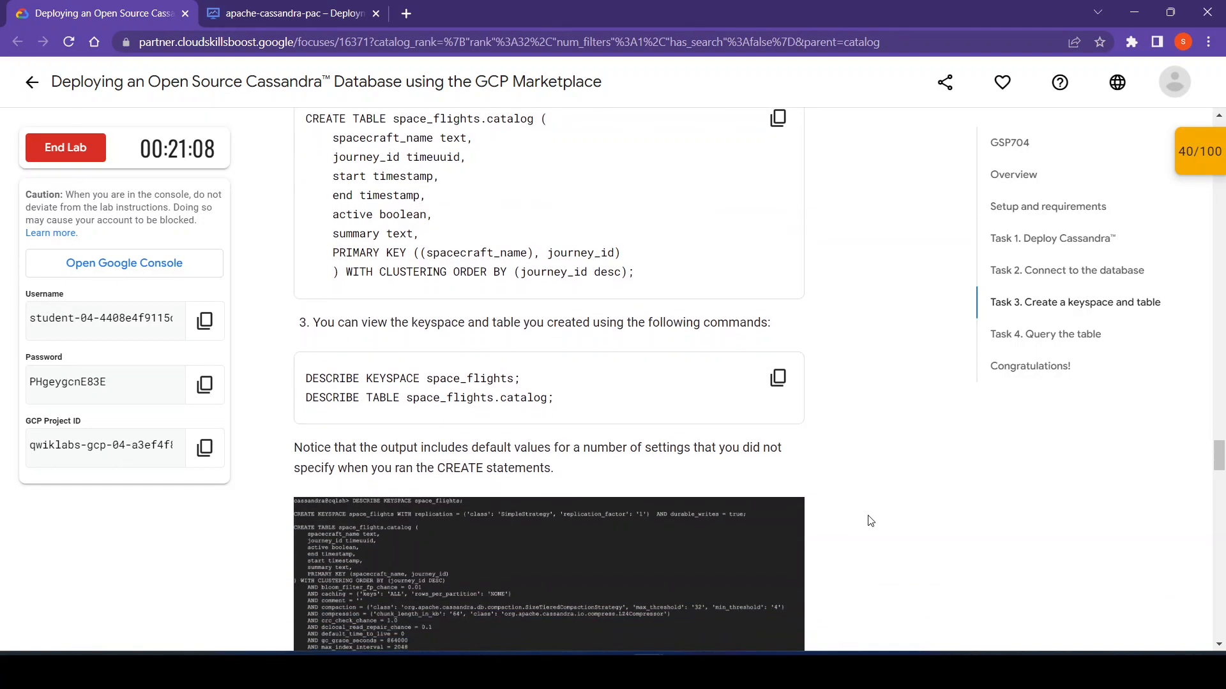
left_click(777, 378)
mouse_move(646, 658)
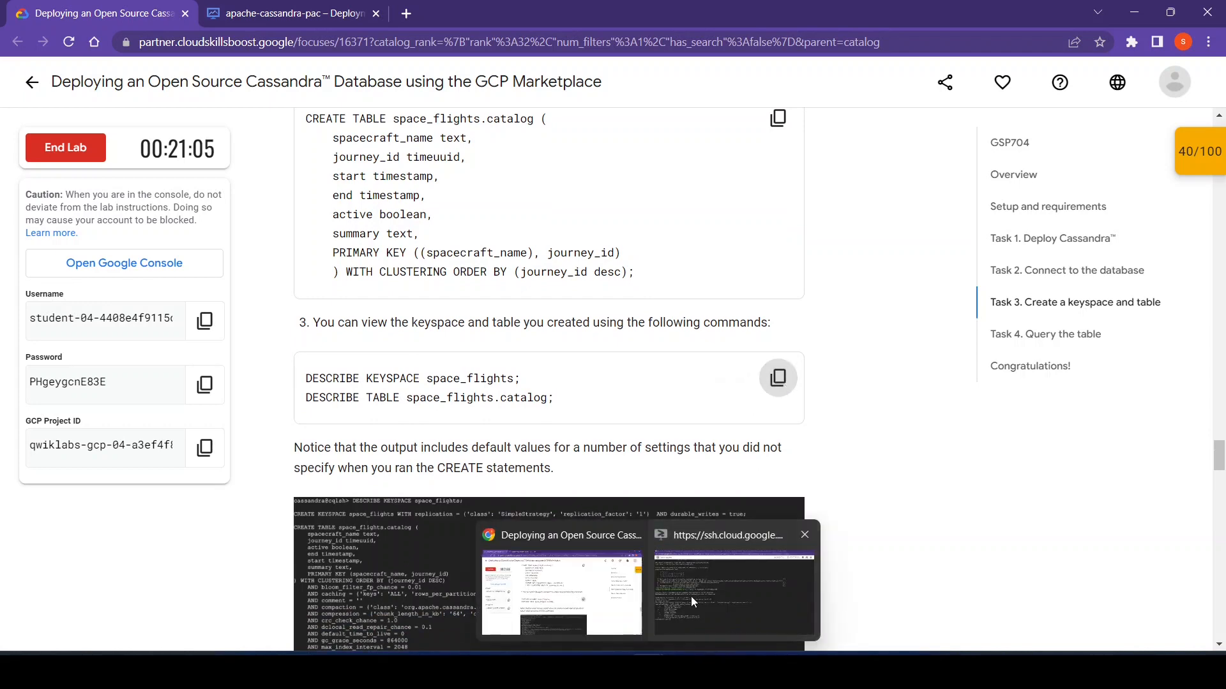
left_click(691, 597)
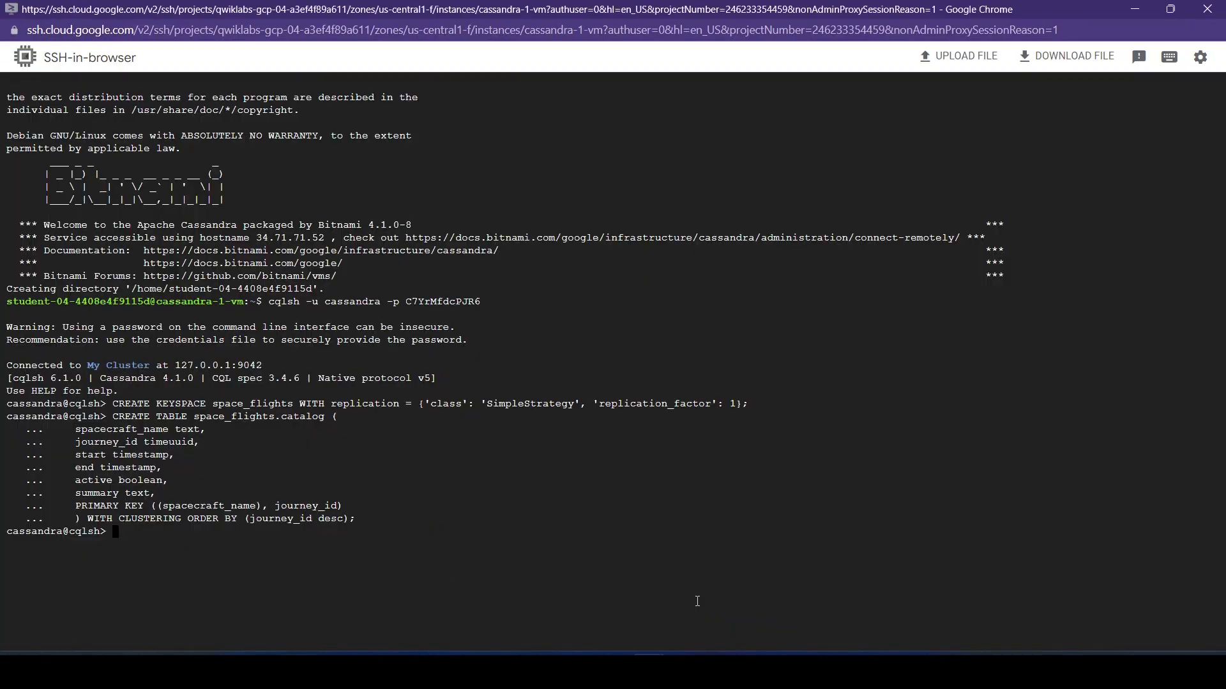
key("ctrl+v")
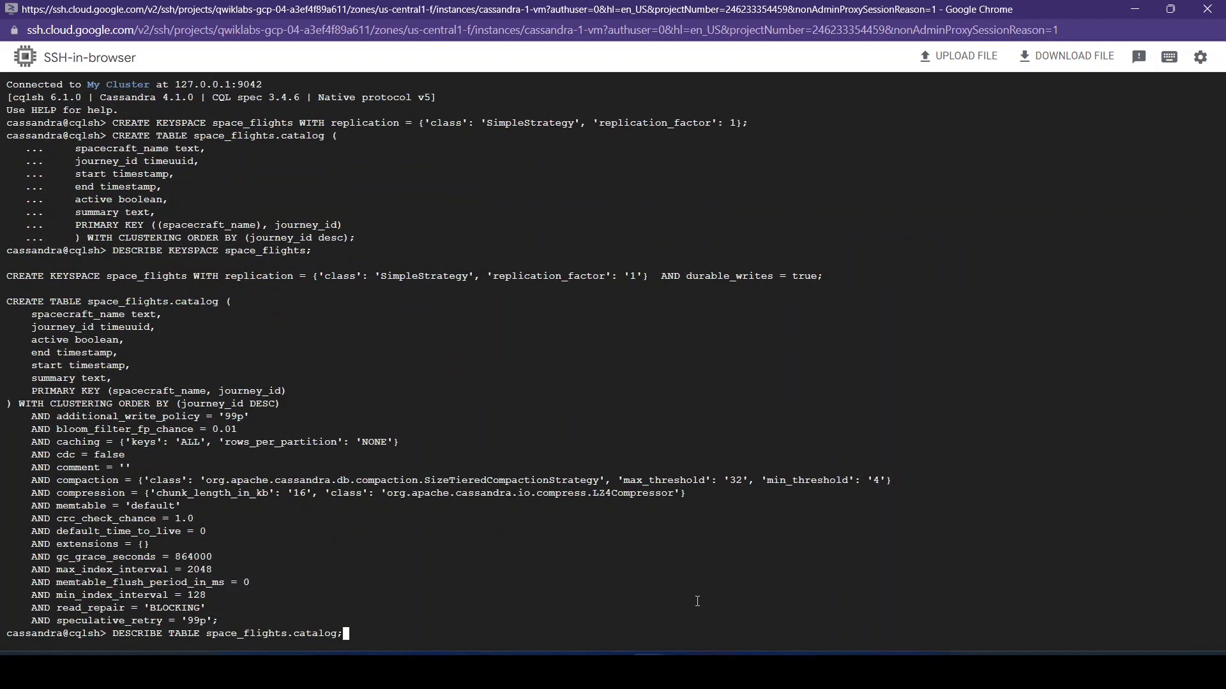
key("Return")
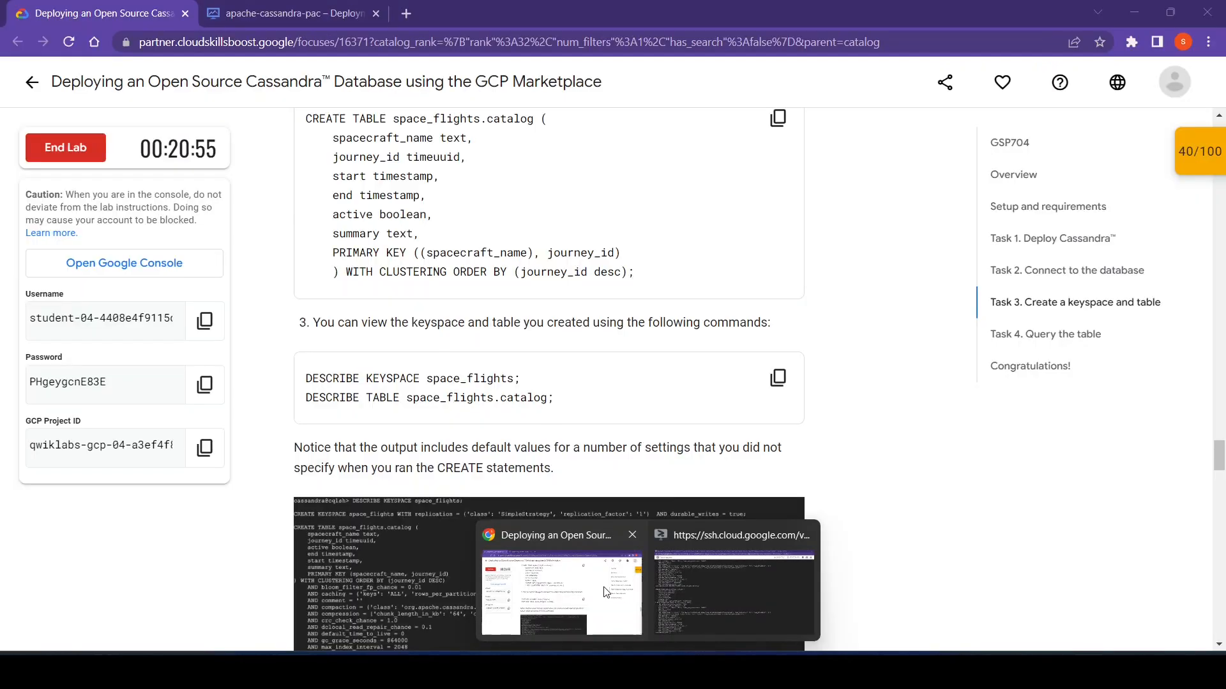
- Return to the lab page and check progress for the "Create a keyspace and table" objective
left_click(607, 589)
scroll(875, 490, "down", 2)
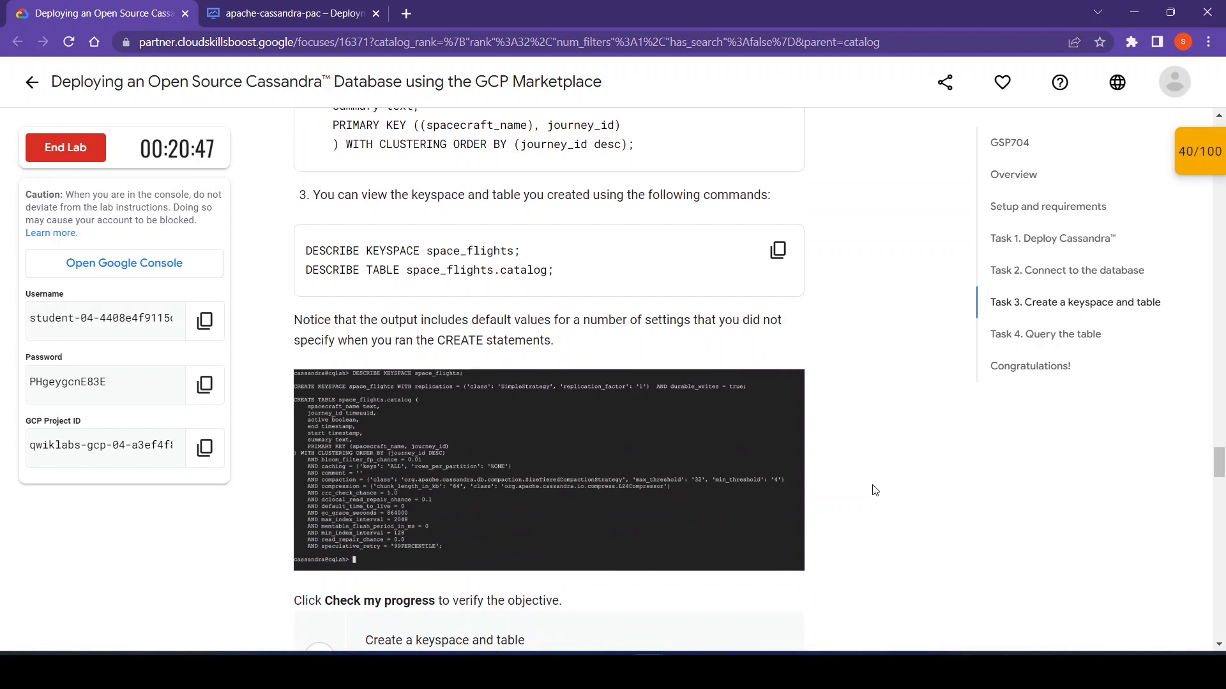
scroll(875, 490, "down", 2)
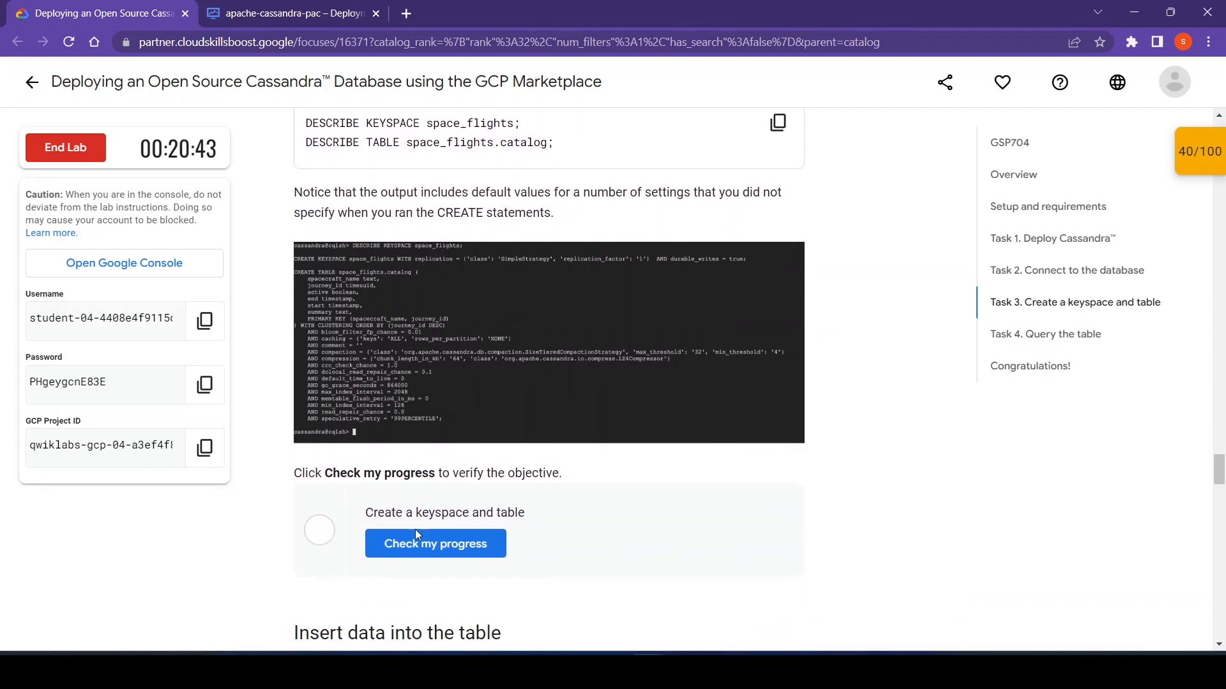
left_click(417, 550)
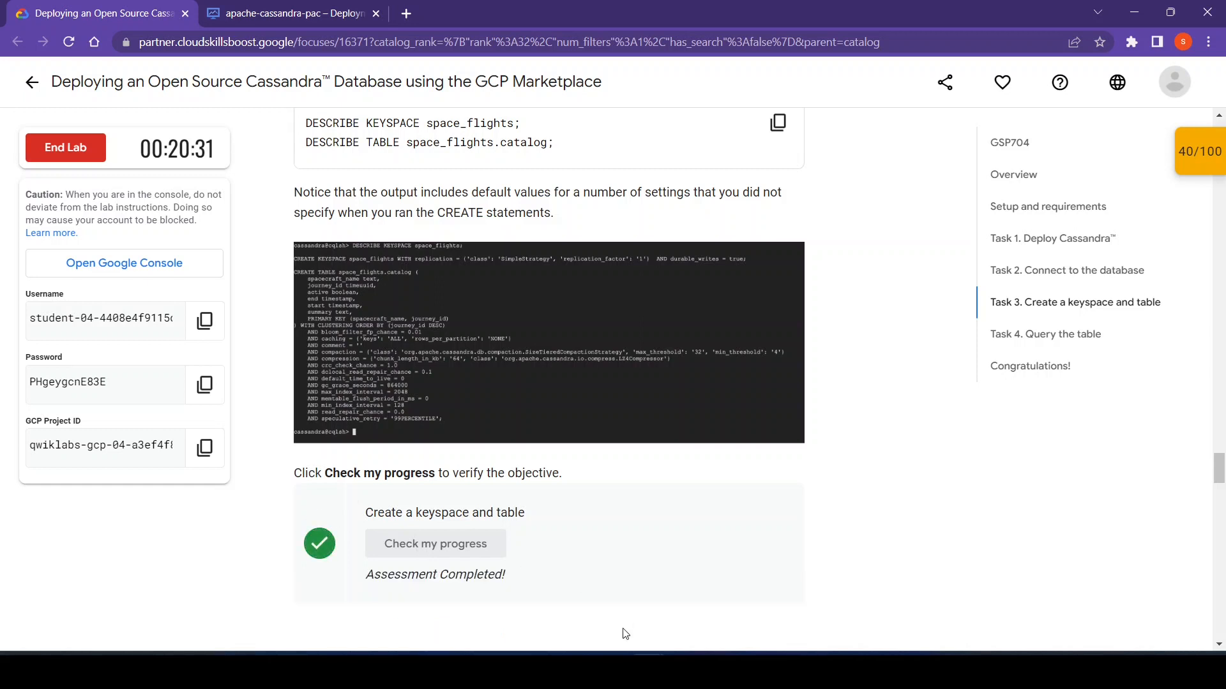
- Copy the lab's INSERT INTO space_flights.catalog statements, vostok1 through mercury-atlas8, and run them in the CQL Shell
scroll(828, 609, "down", 6)
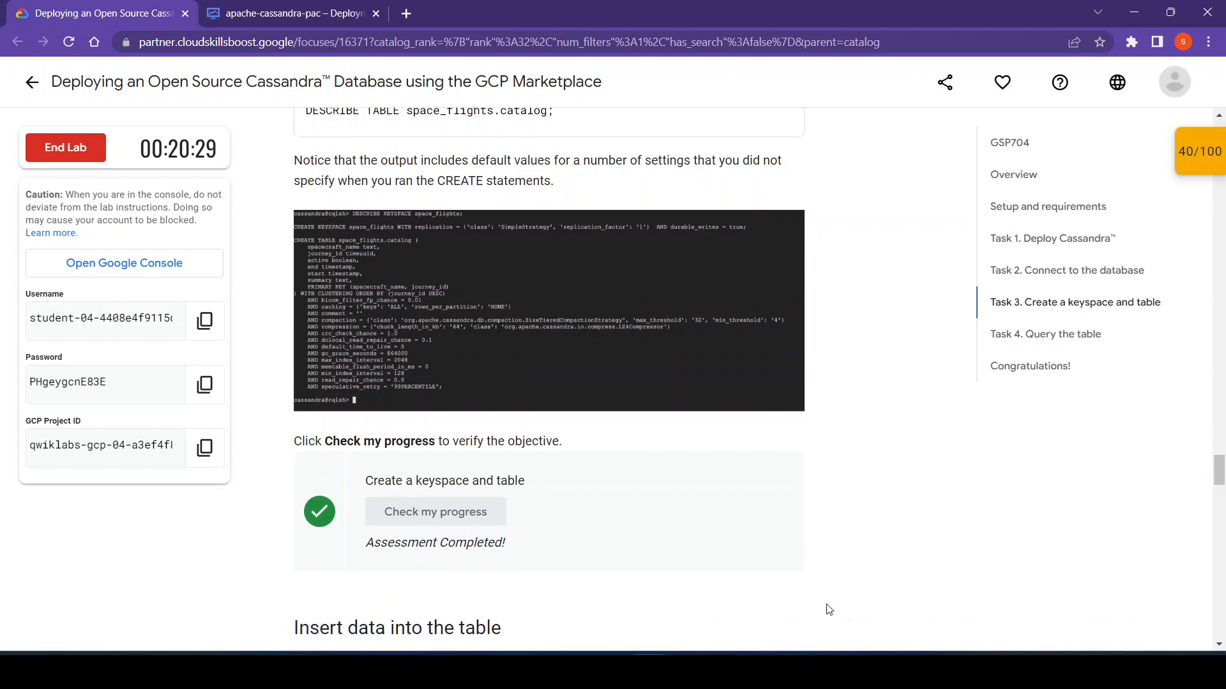
scroll(828, 609, "down", 2)
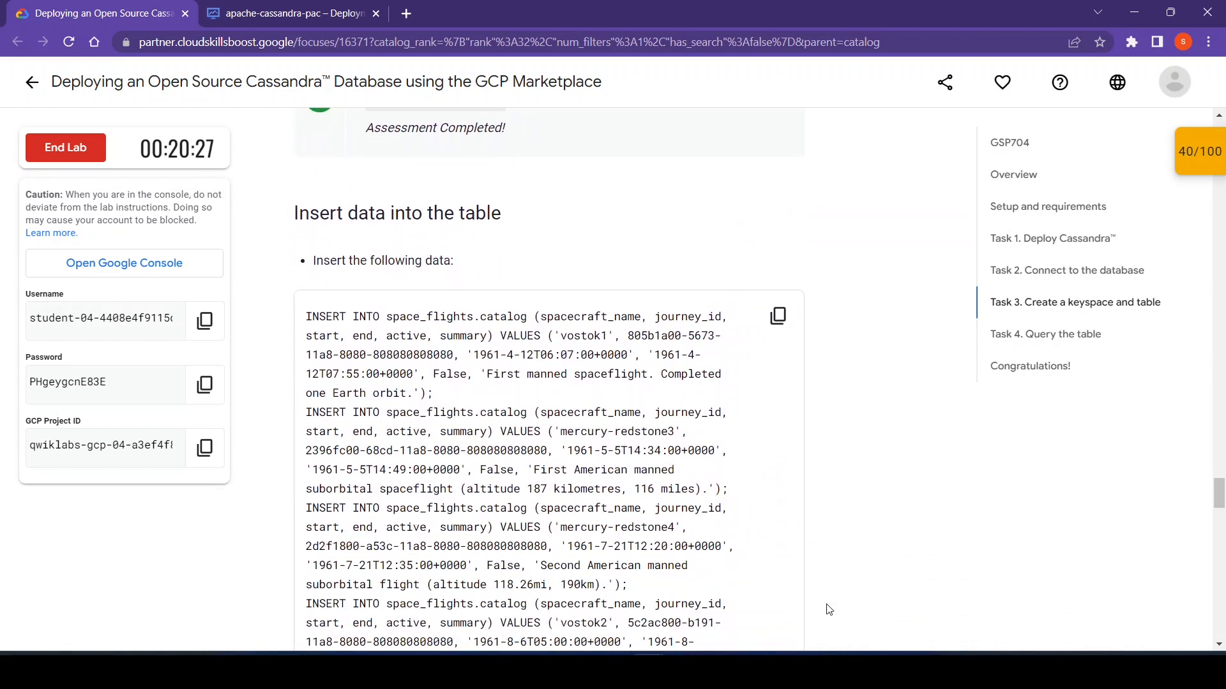
scroll(828, 610, "down", 3)
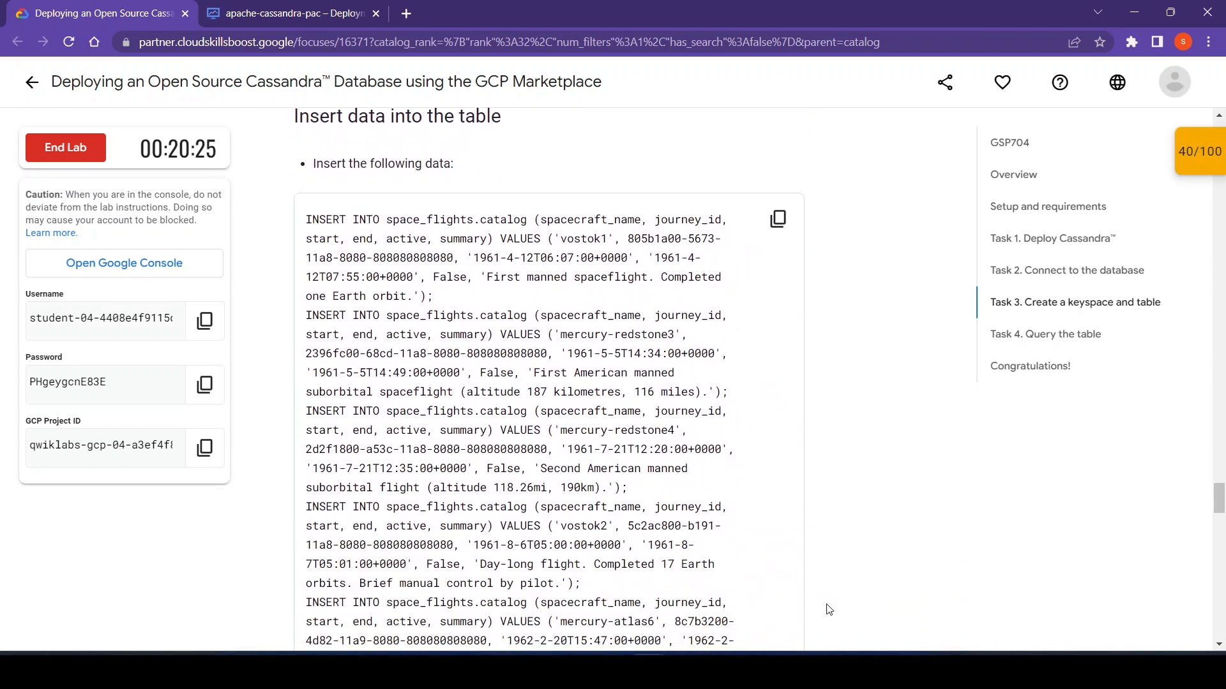
scroll(828, 609, "down", 5)
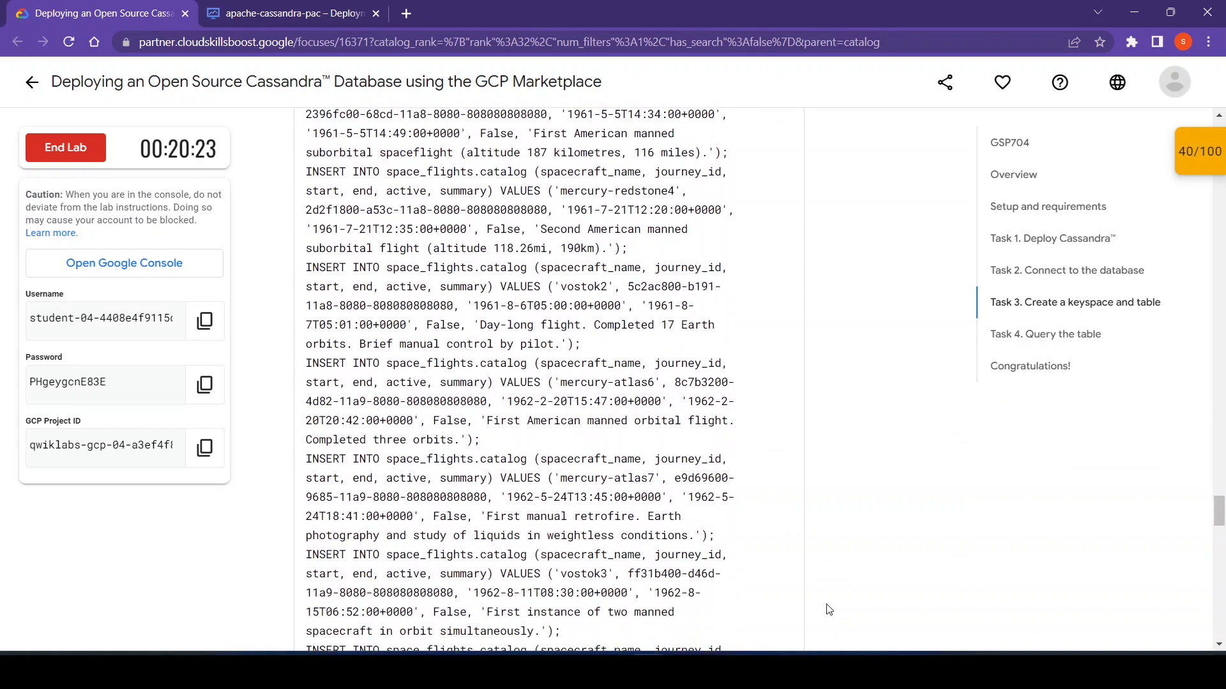
scroll(828, 610, "down", 1)
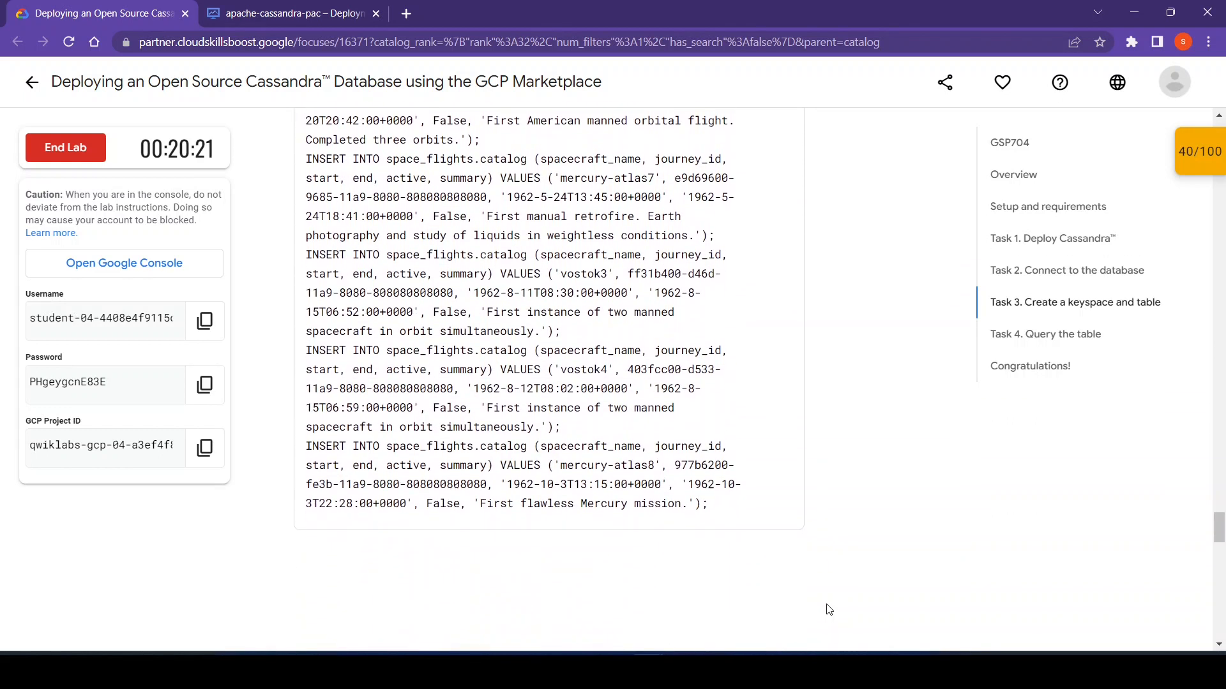
scroll(828, 610, "up", 2)
scroll(828, 610, "up", 7)
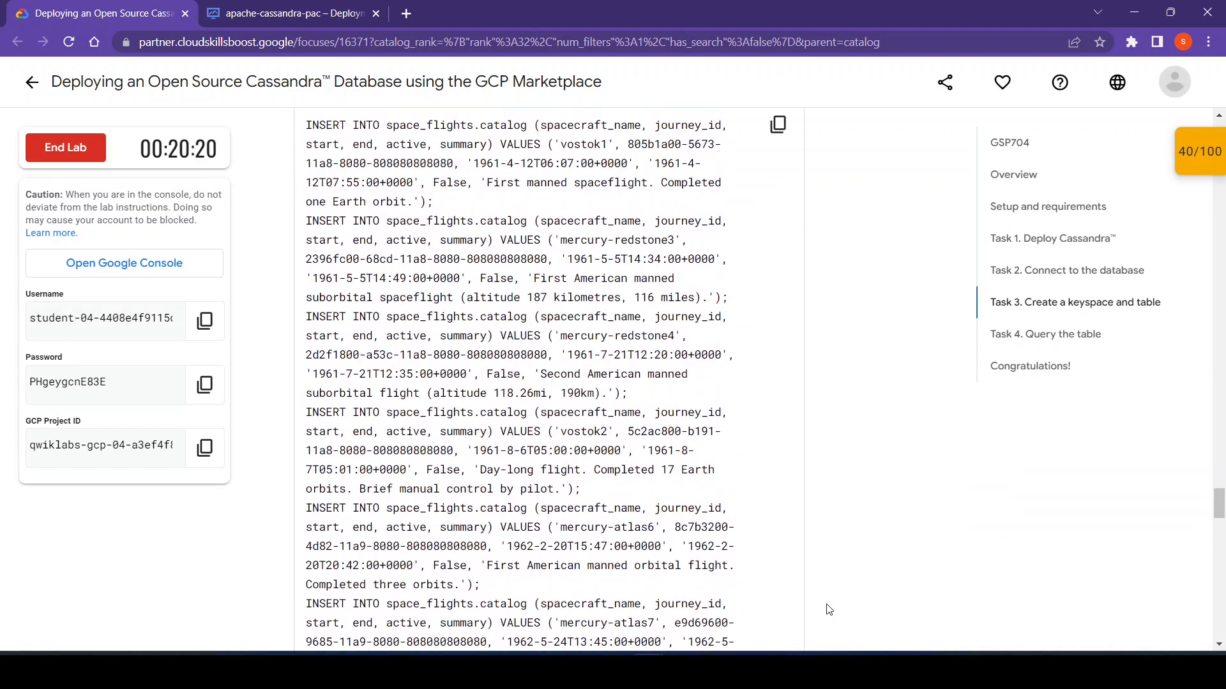
left_click(777, 221)
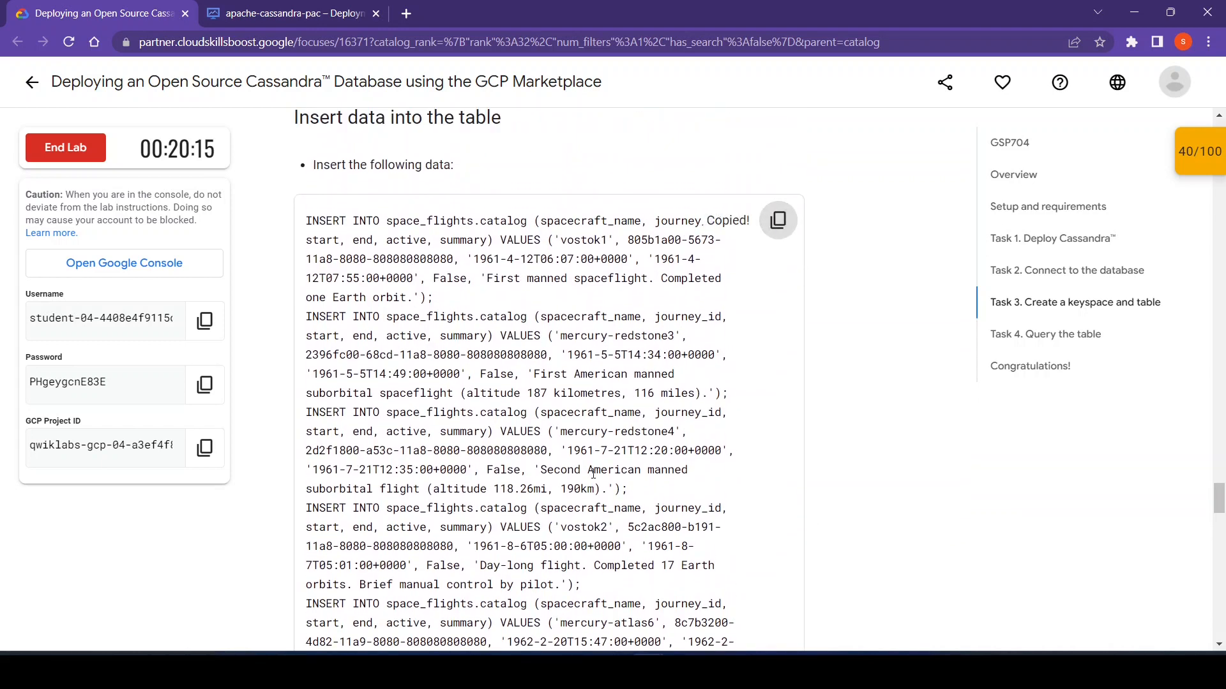
mouse_move(648, 670)
left_click(703, 592)
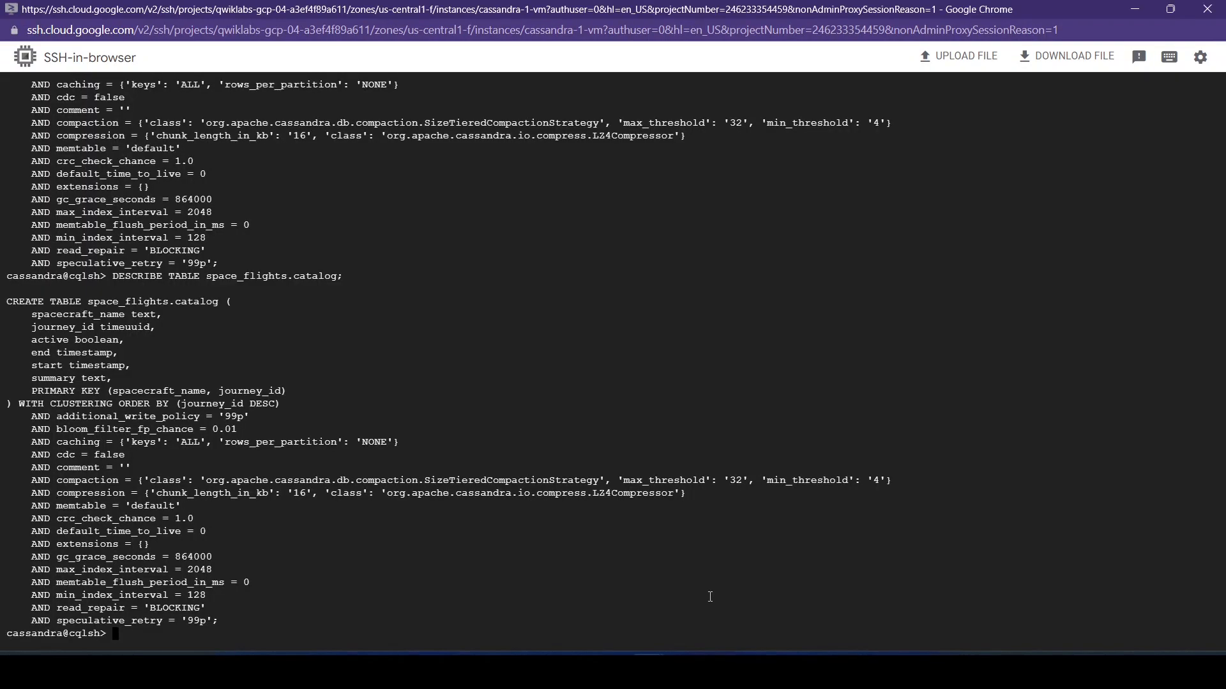
key("ctrl+v")
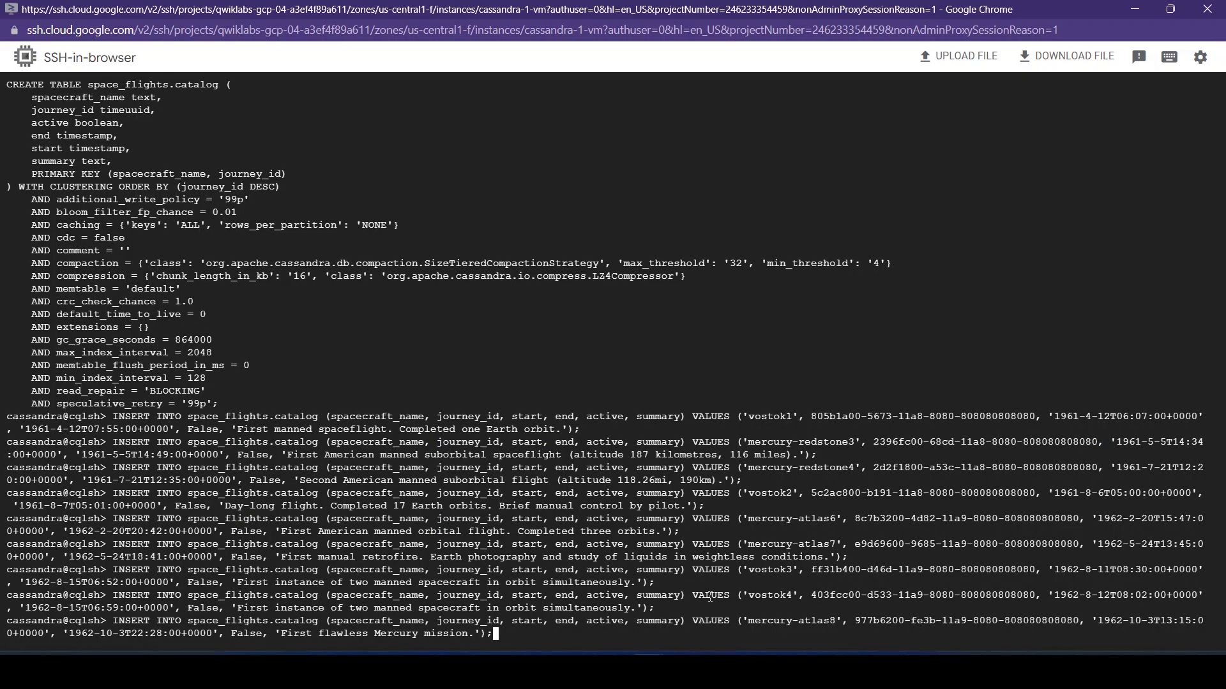
key("Return")
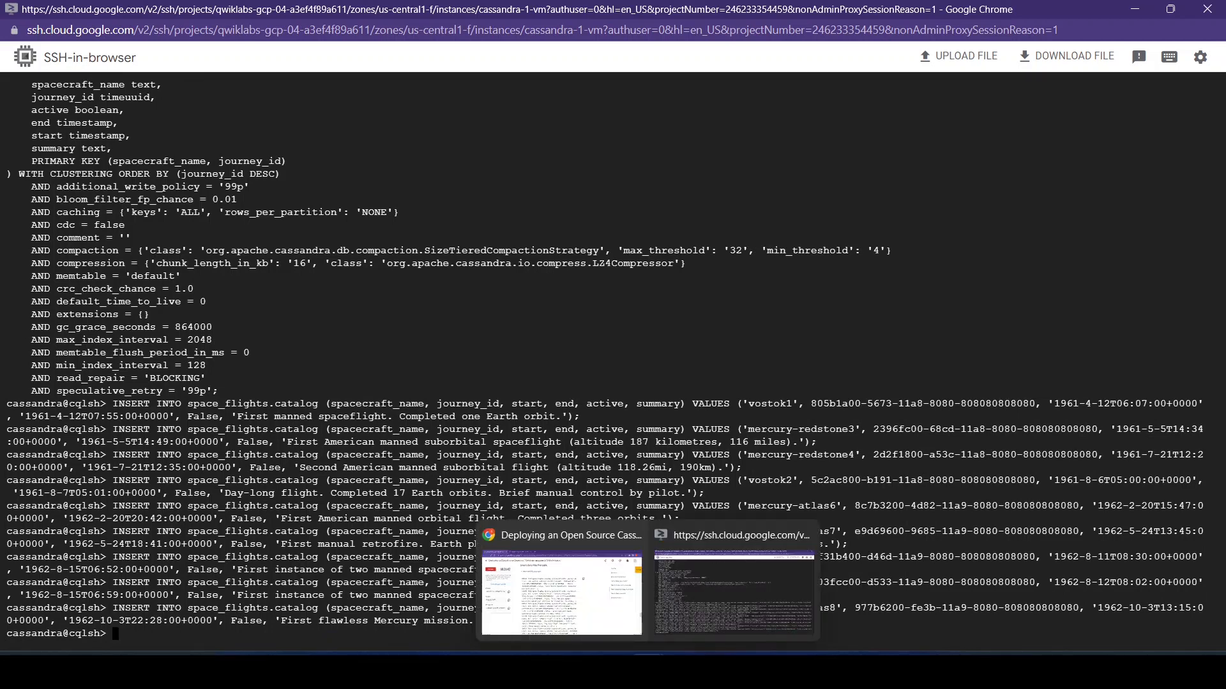
- Copy the Task 4 query select * from space_flights.catalog; from the lab page and run it in the CQL Shell
left_click(619, 592)
scroll(861, 516, "down", 1)
scroll(861, 516, "down", 8)
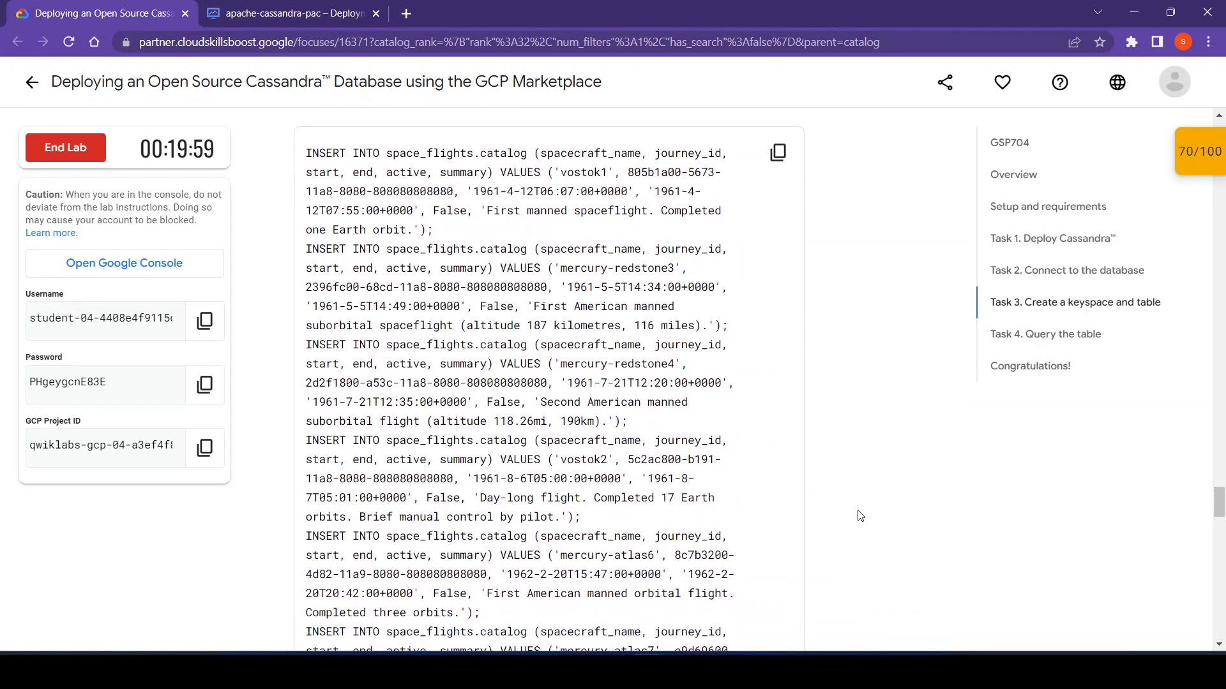
scroll(861, 517, "down", 7)
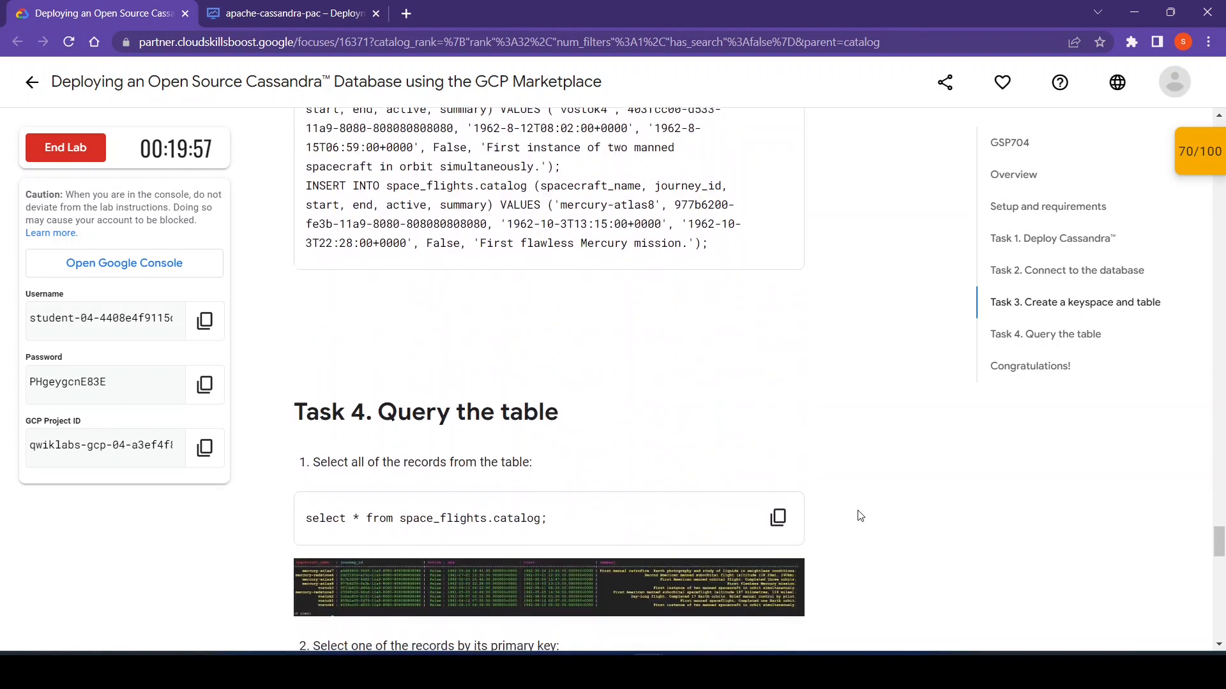
scroll(860, 516, "down", 1)
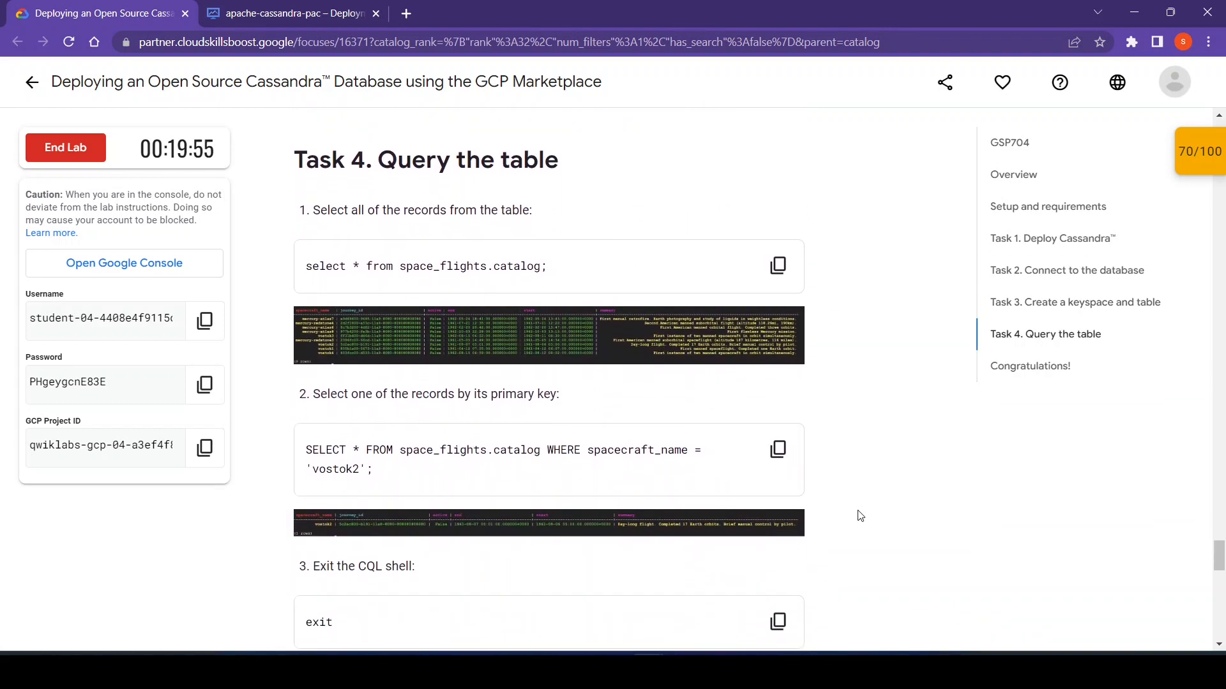
left_click(777, 265)
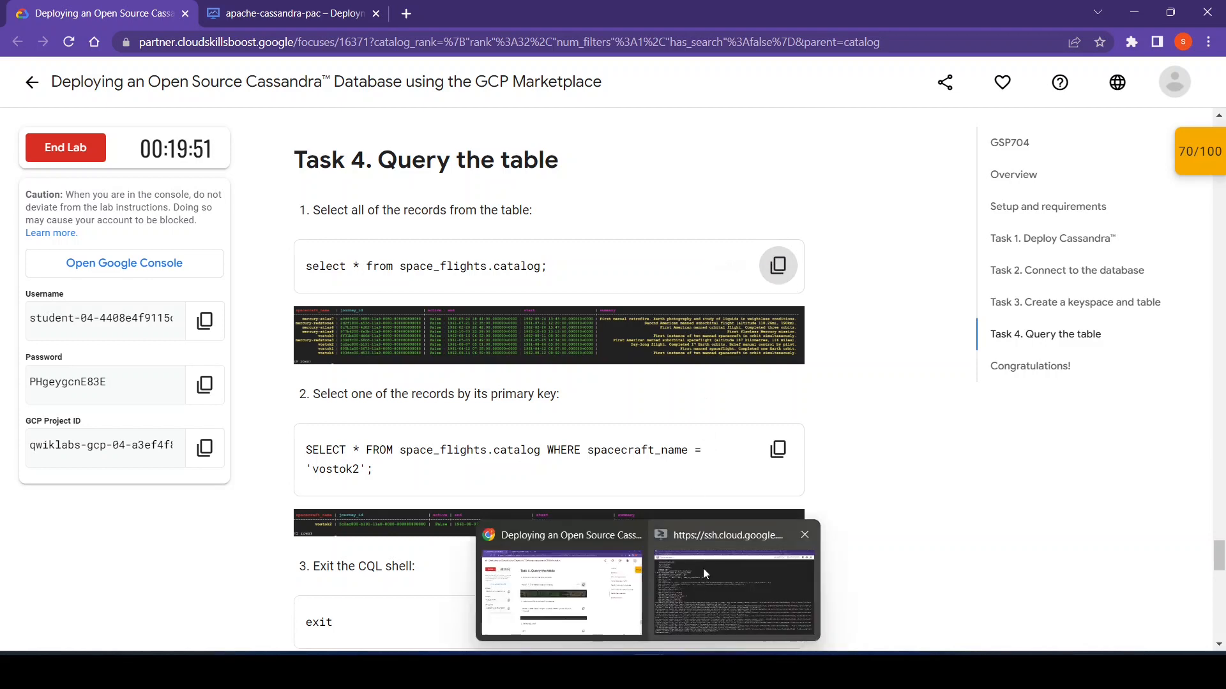
left_click(703, 568)
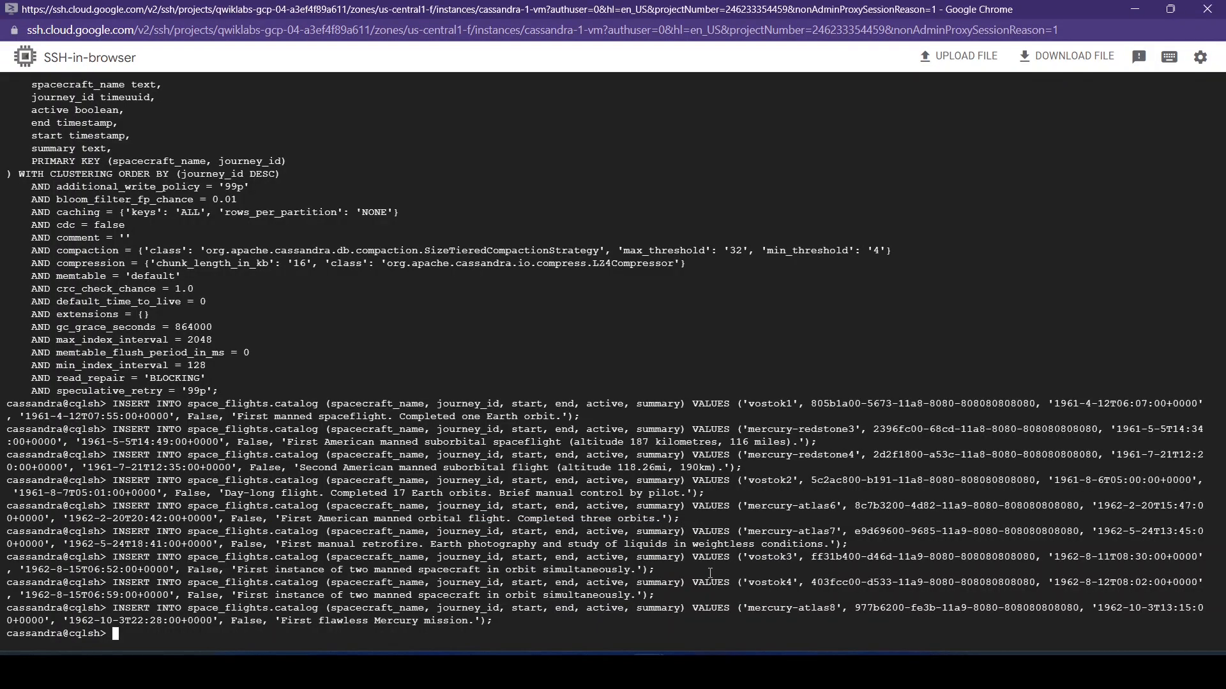
key("ctrl+v")
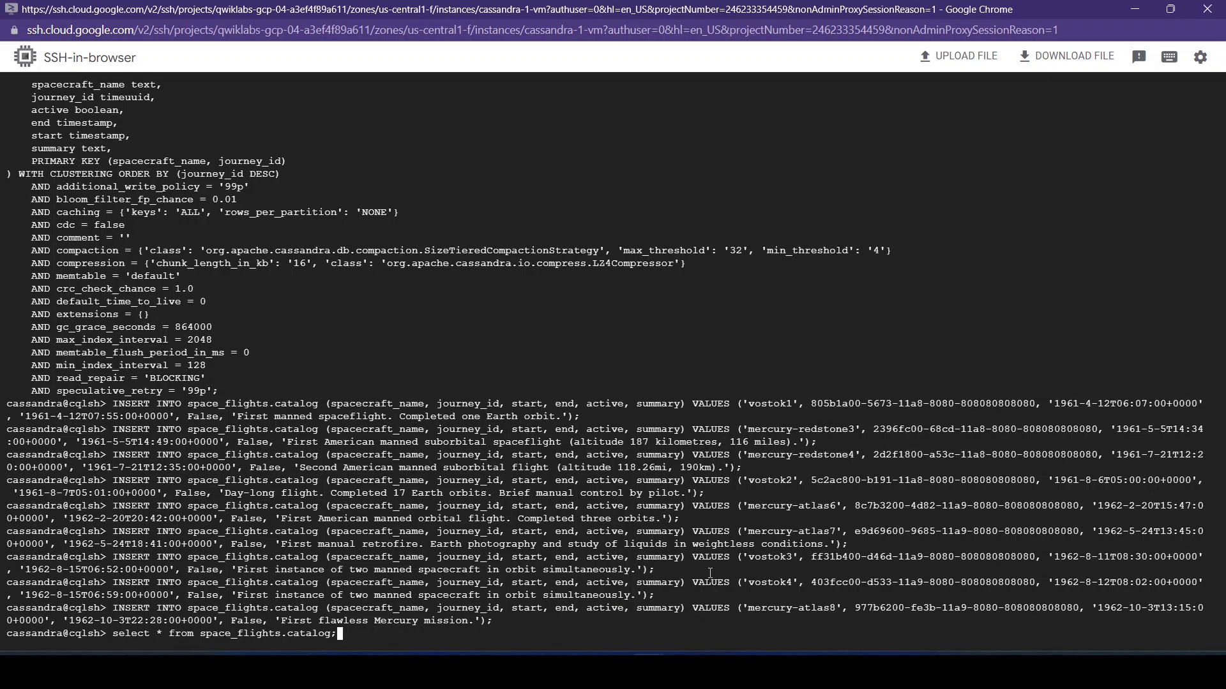
key("Return")
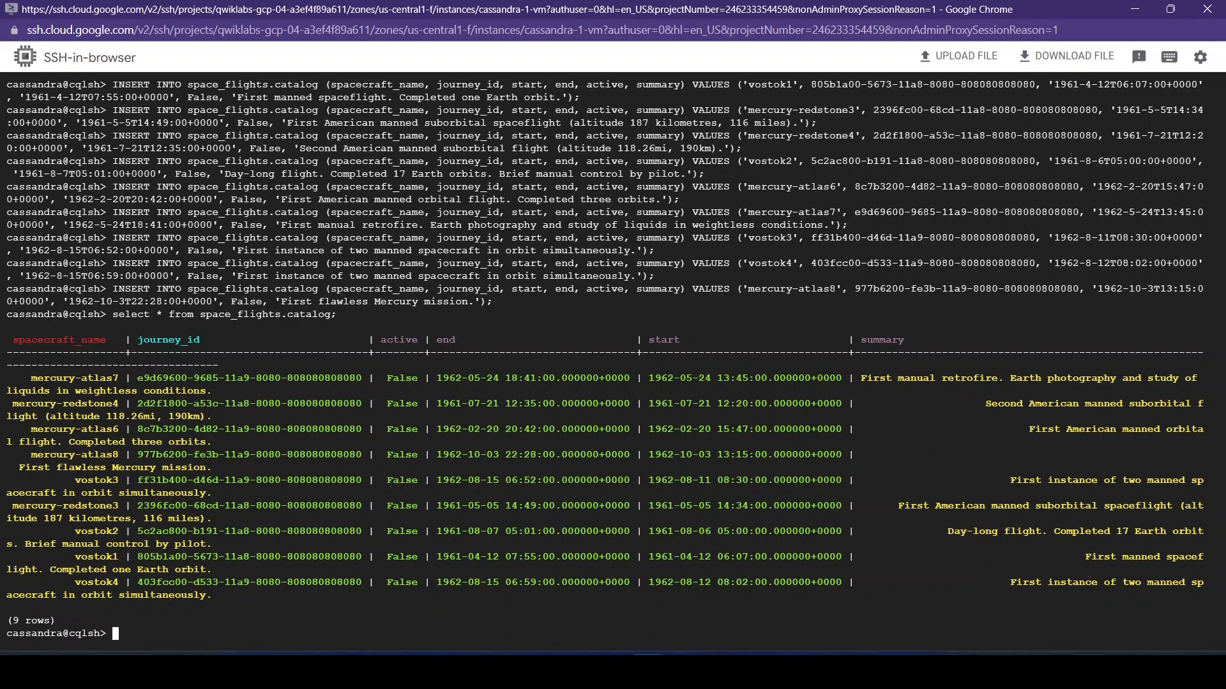
- Copy the lab's primary-key query selecting from space_flights.catalog where spacecraft_name = 'vostok2' and run it in the CQL Shell
left_click(562, 578)
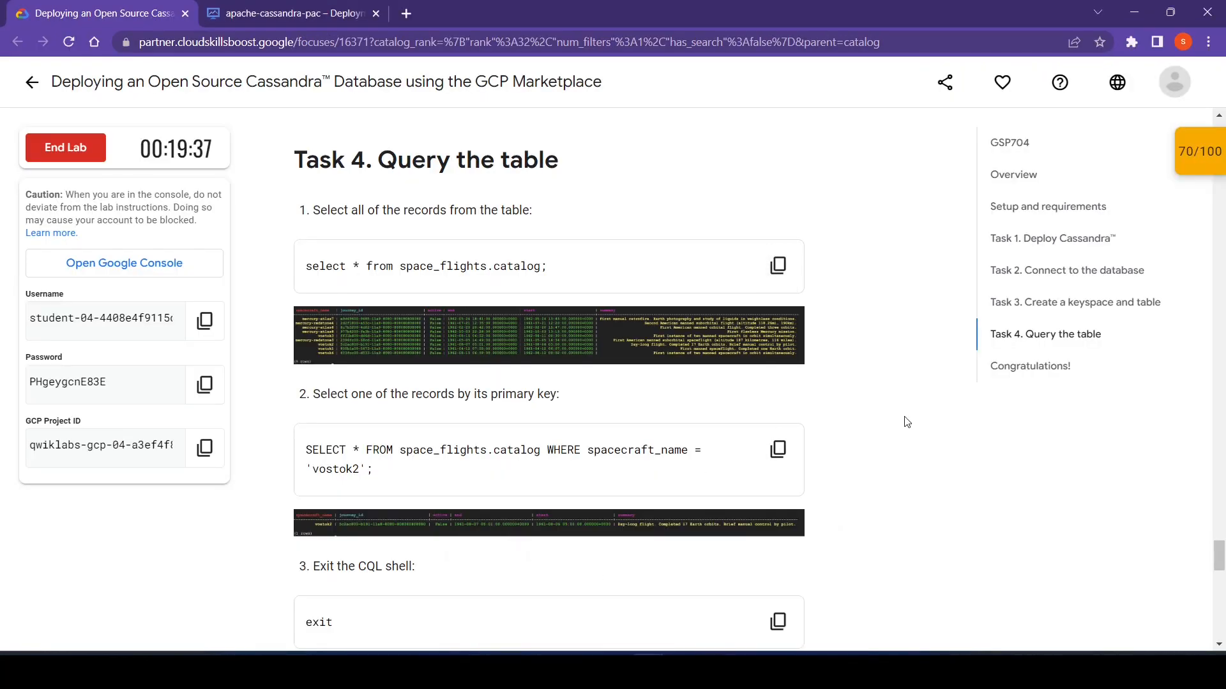
left_click(777, 448)
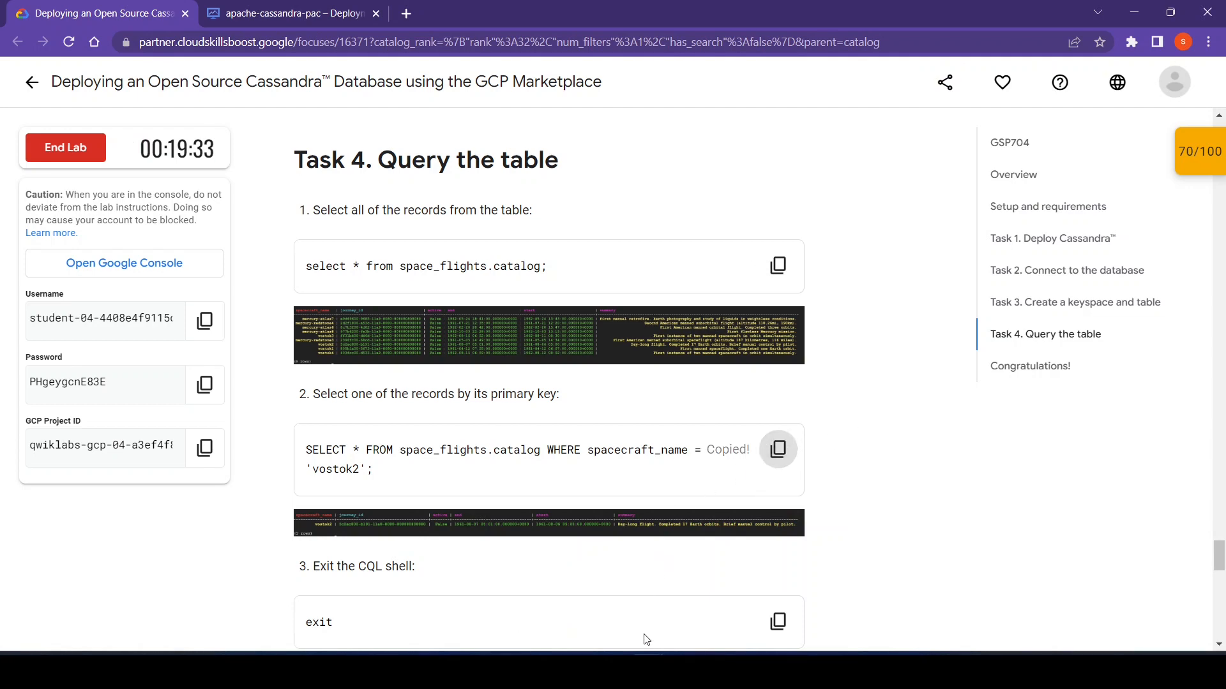
mouse_move(645, 641)
left_click(704, 606)
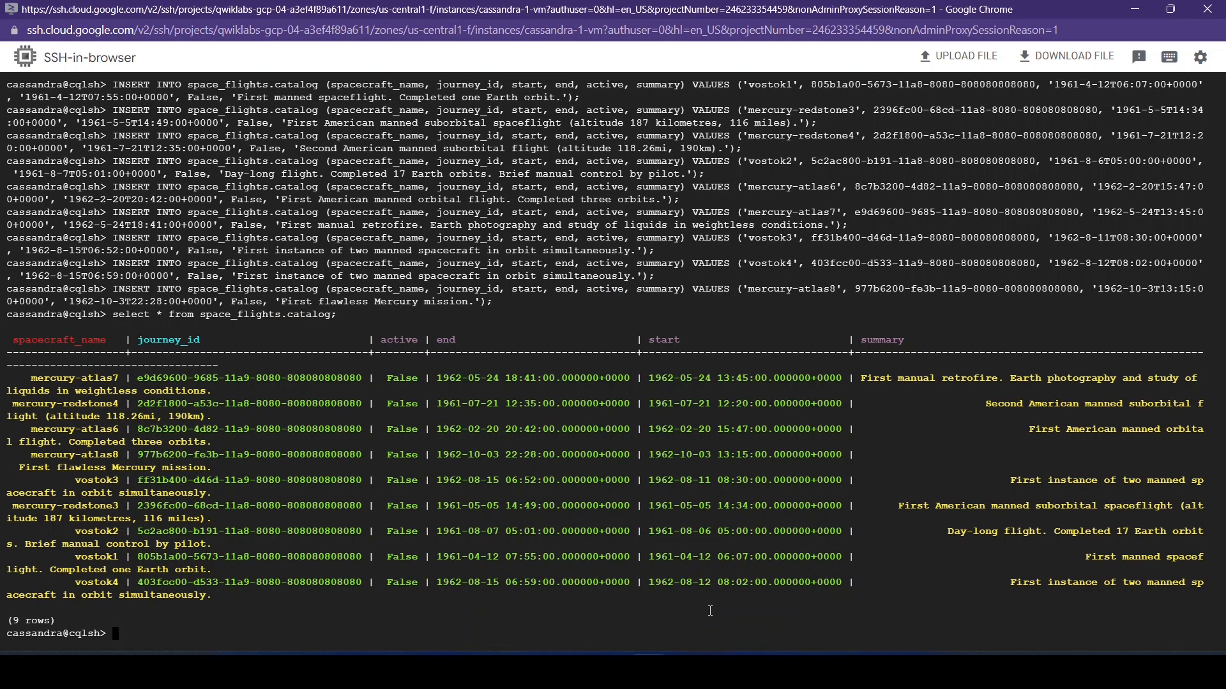
key("ctrl+v")
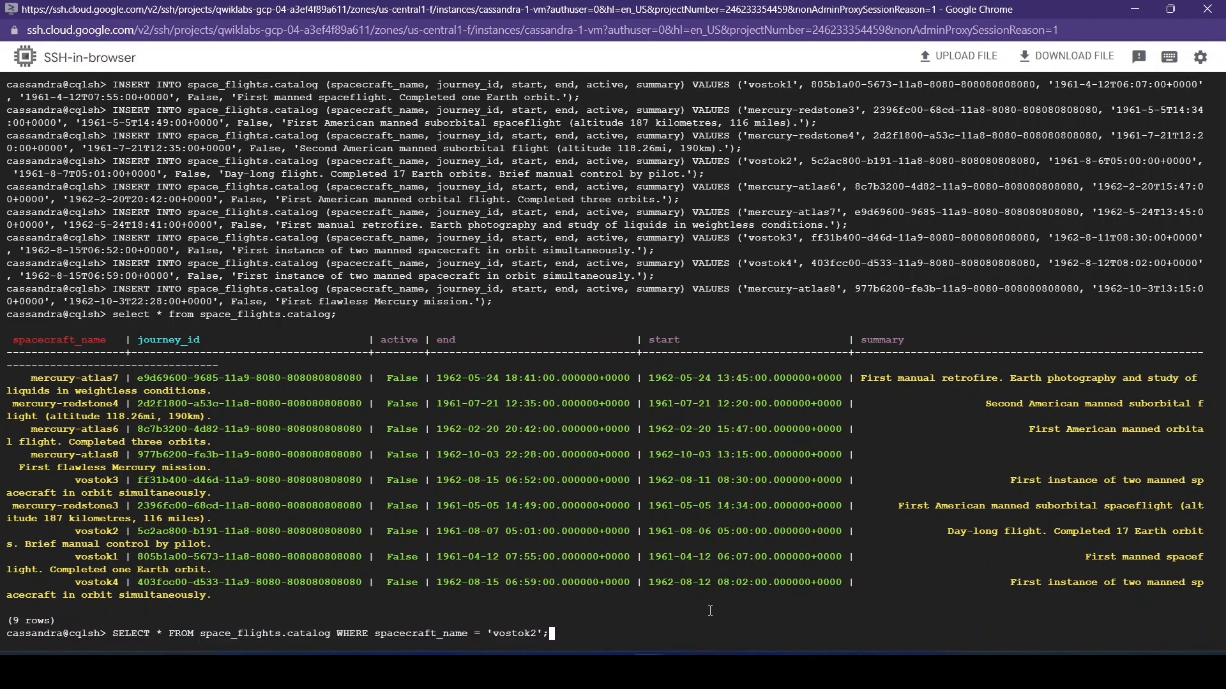
key("Return")
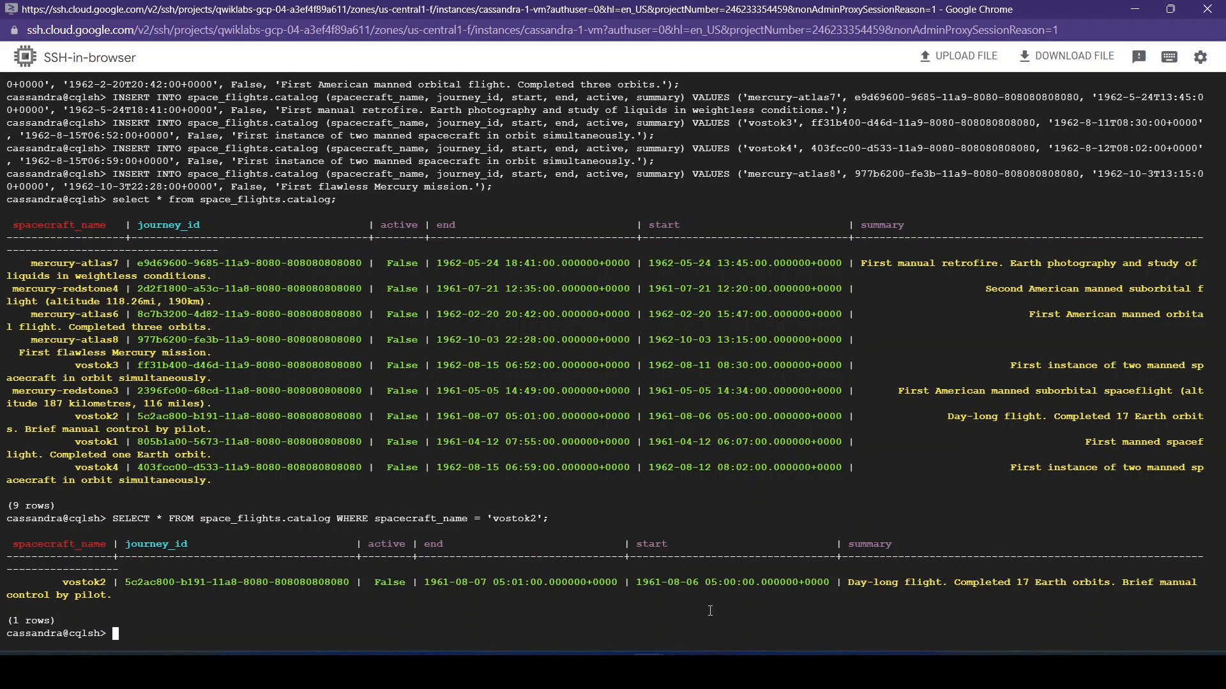
- Copy the exit command from the lab page and run it in the SSH window to leave the CQL Shell
mouse_move(650, 648)
left_click(562, 594)
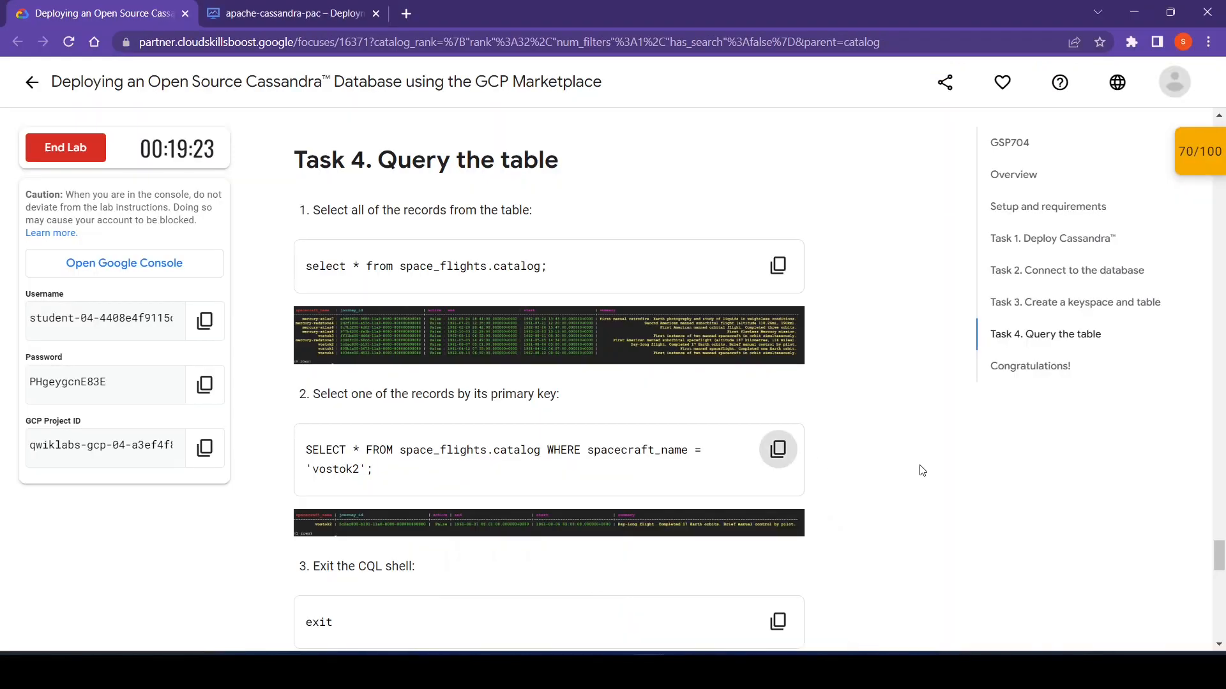
scroll(921, 471, "down", 2)
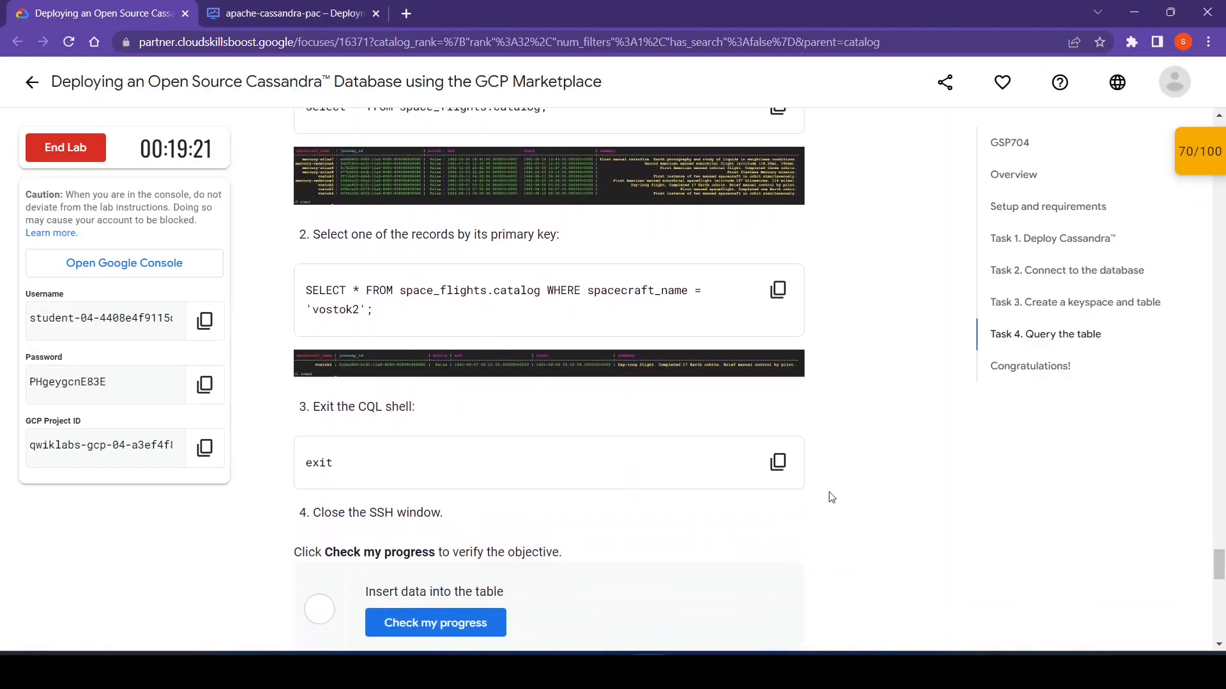
left_click(767, 475)
mouse_move(650, 648)
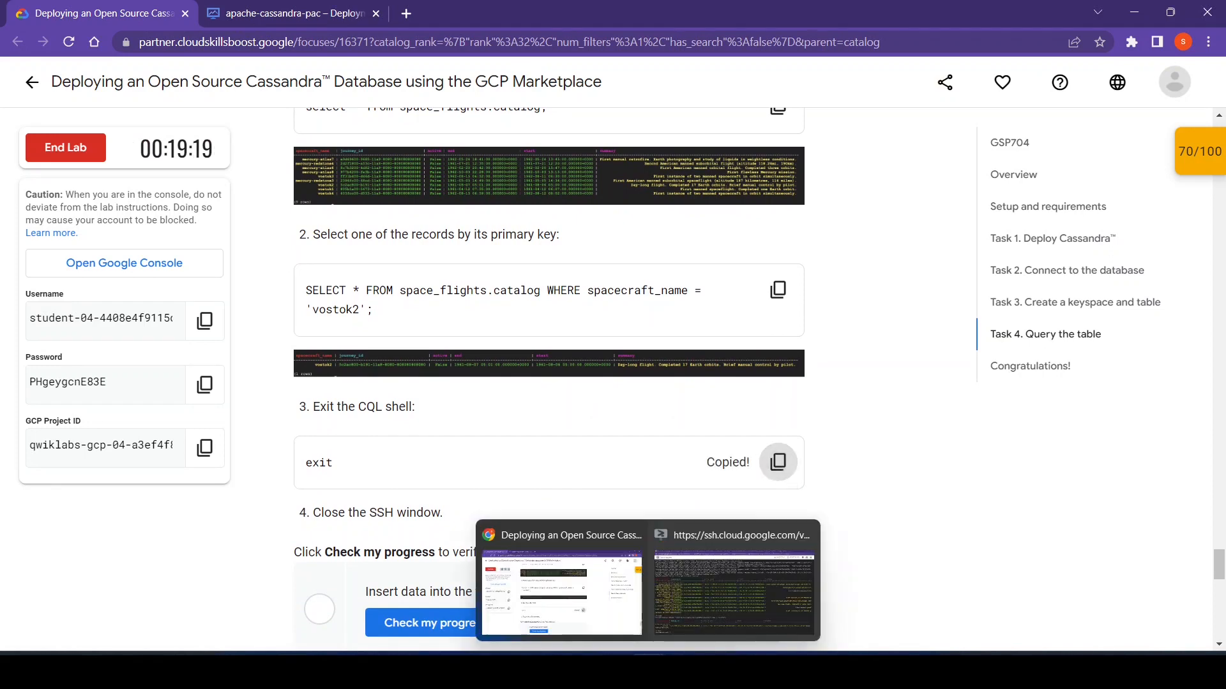
left_click(701, 552)
key("ctrl+v")
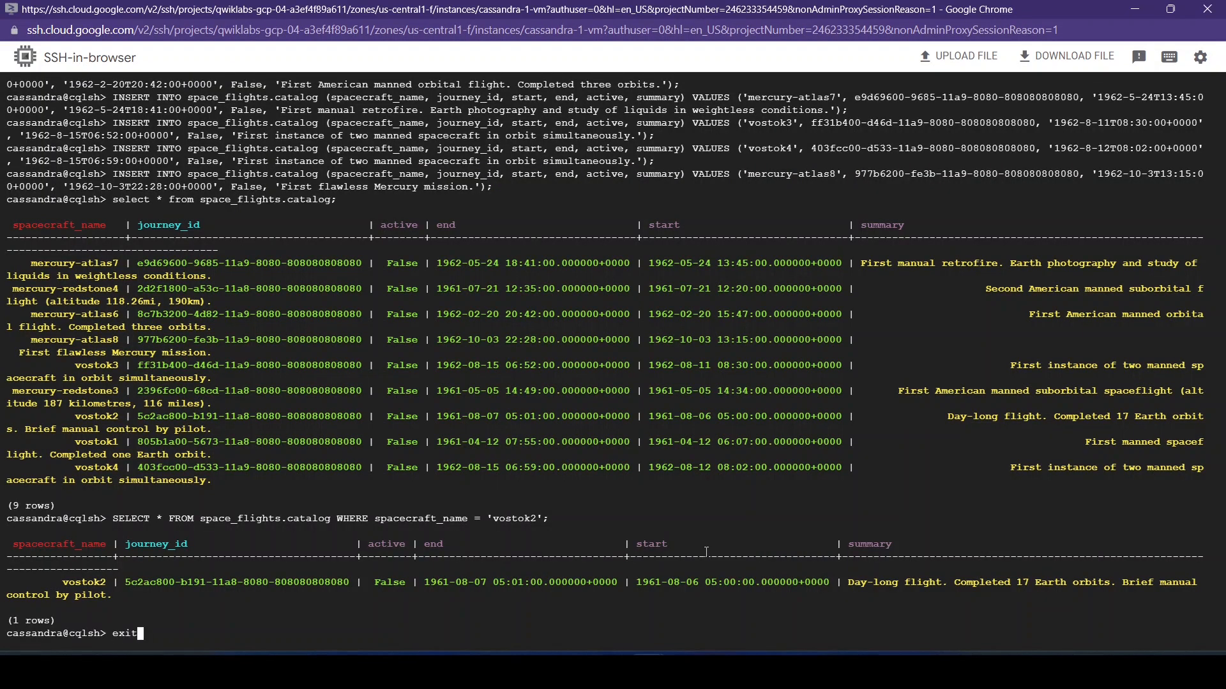
key("Return")
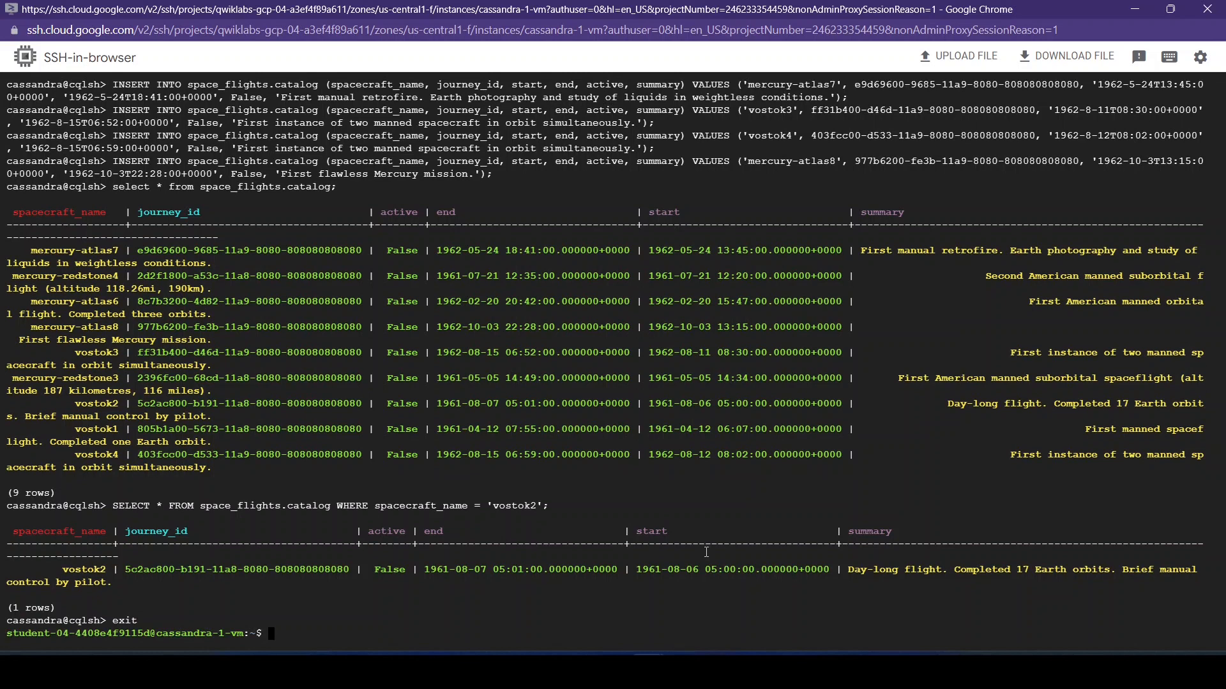
- Return to the lab page and check progress for the "Insert data into the table" objective
left_click(562, 581)
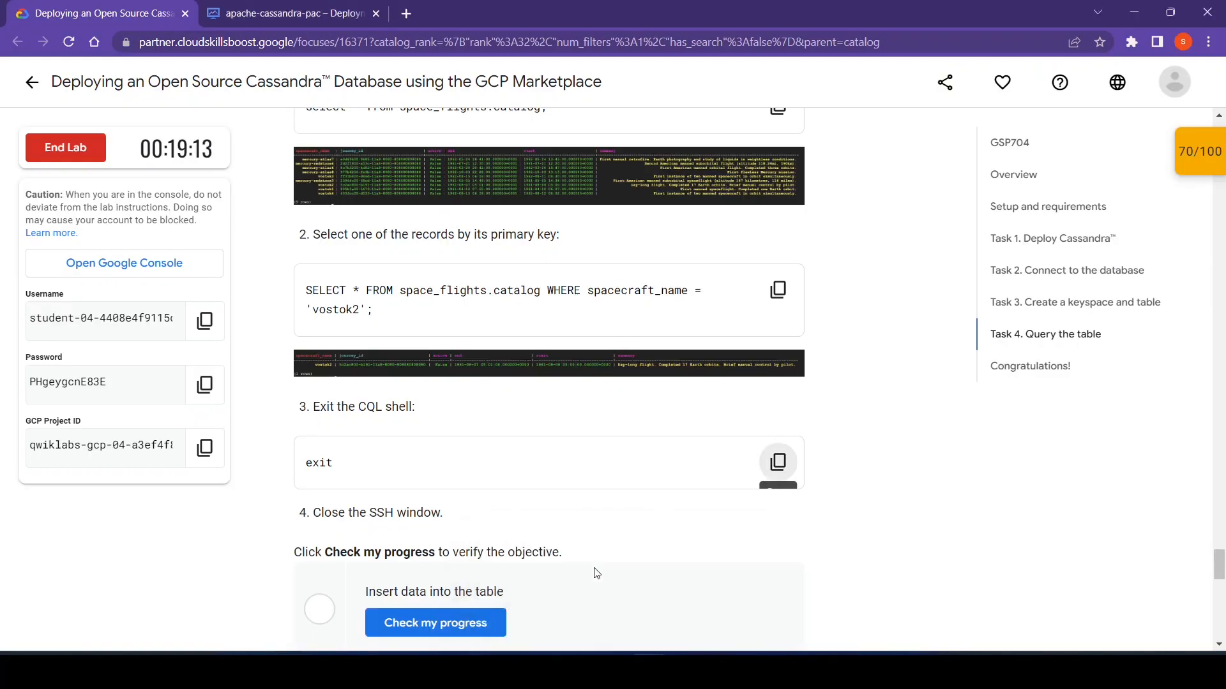
scroll(729, 560, "down", 2)
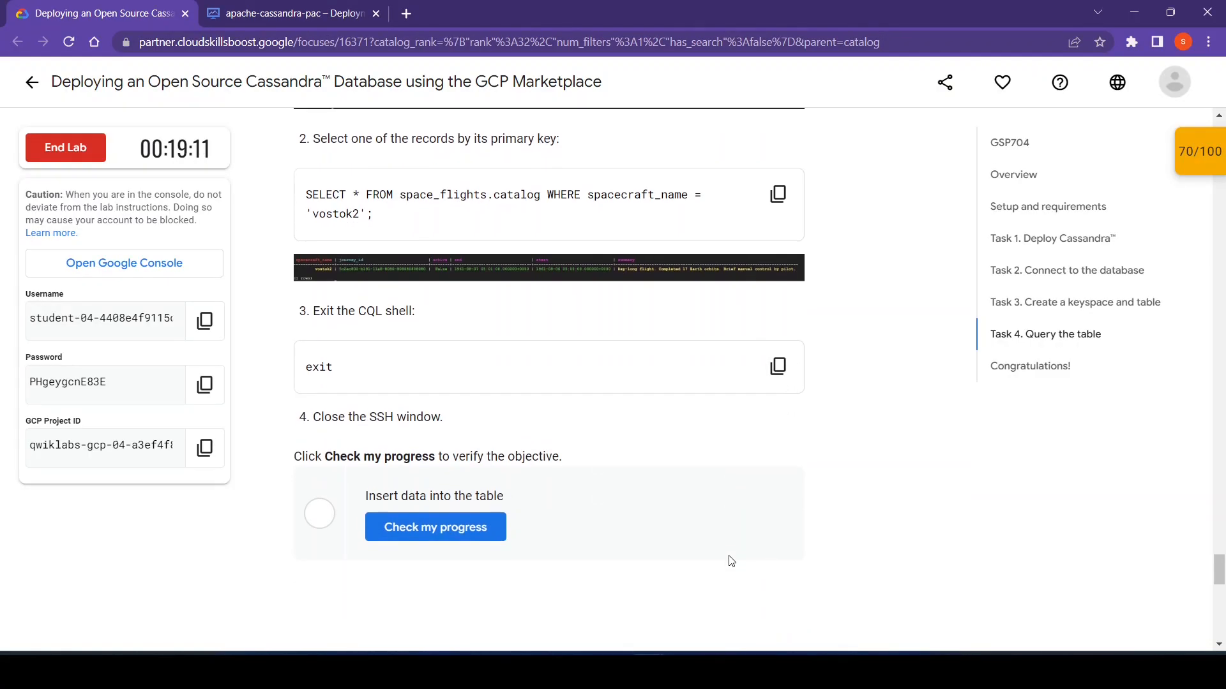
left_click(433, 536)
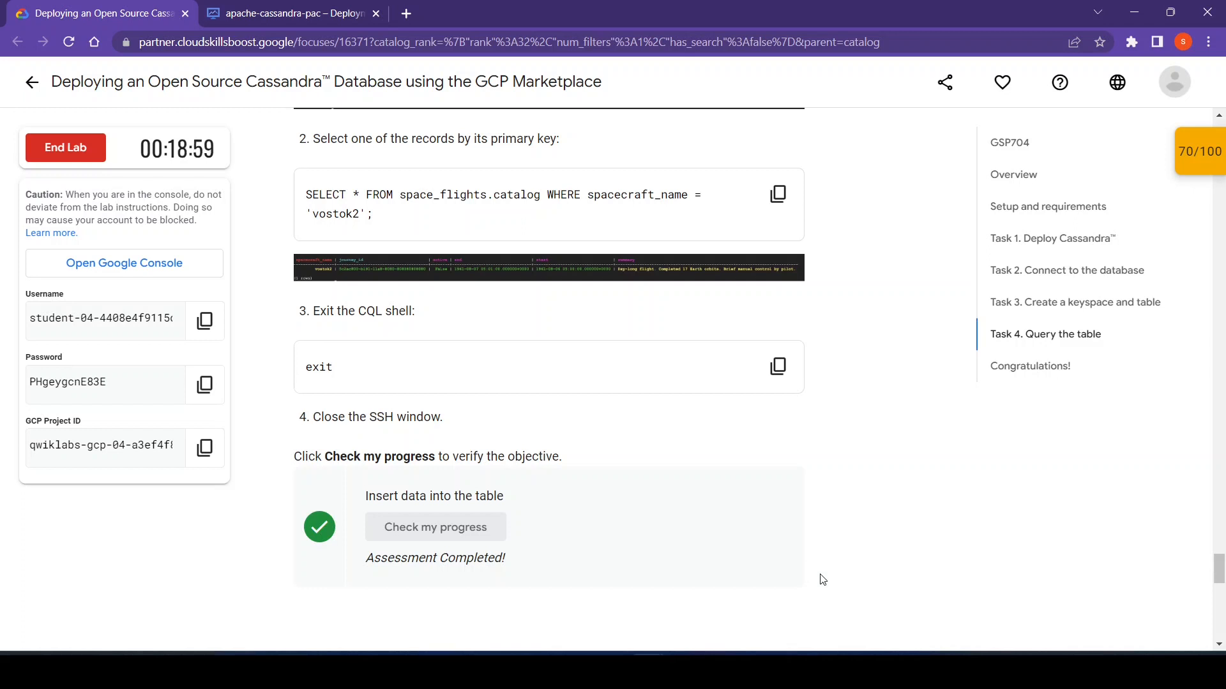
- Sign the student account out of the Google Cloud console, agreeing to leave the site, and return to the lab page
scroll(820, 578, "down", 5)
scroll(819, 577, "down", 2)
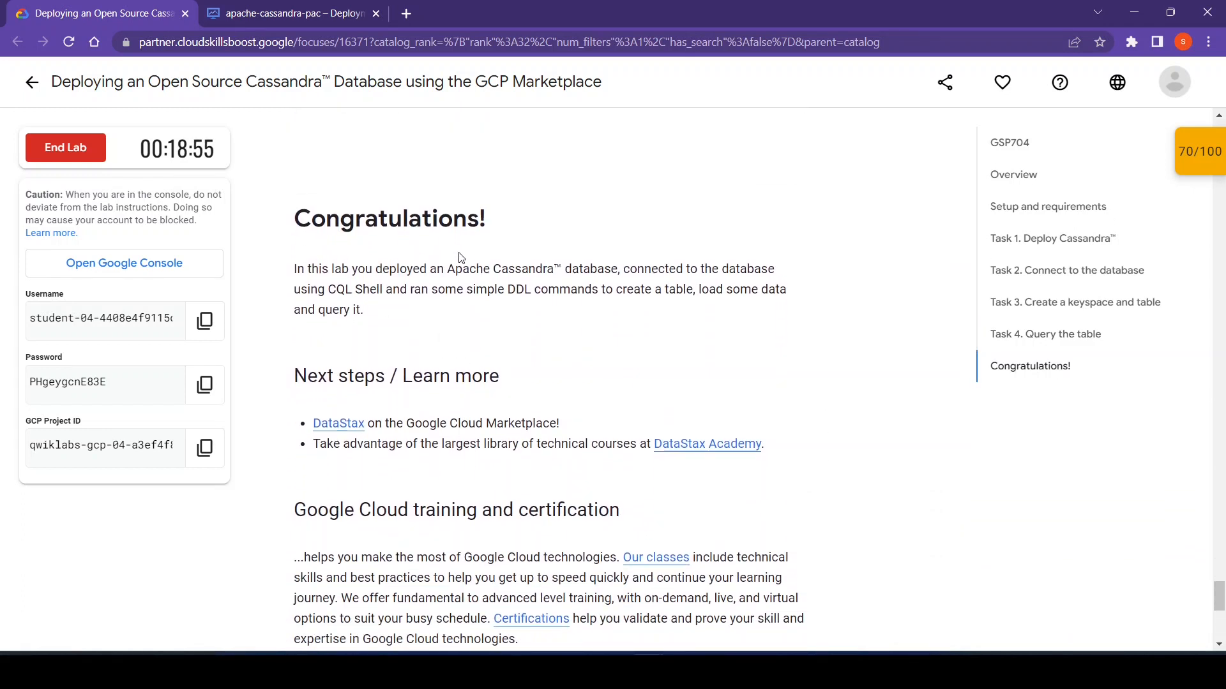
left_click(296, 13)
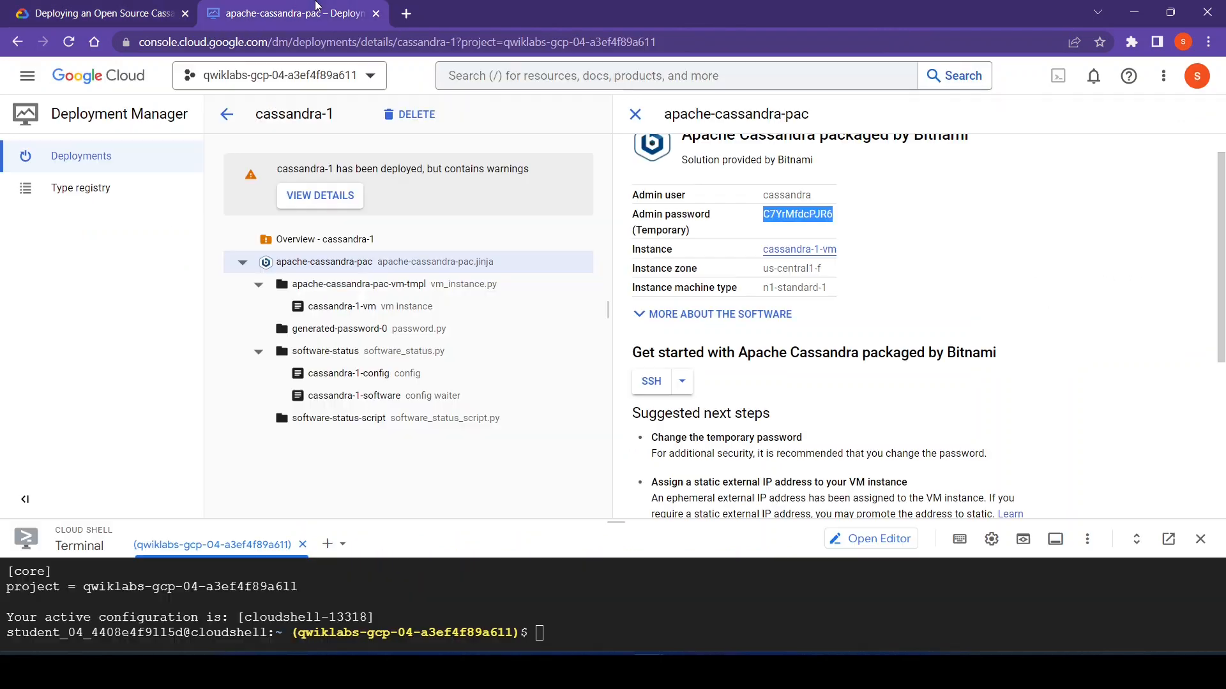
left_click(1193, 87)
left_click(1156, 253)
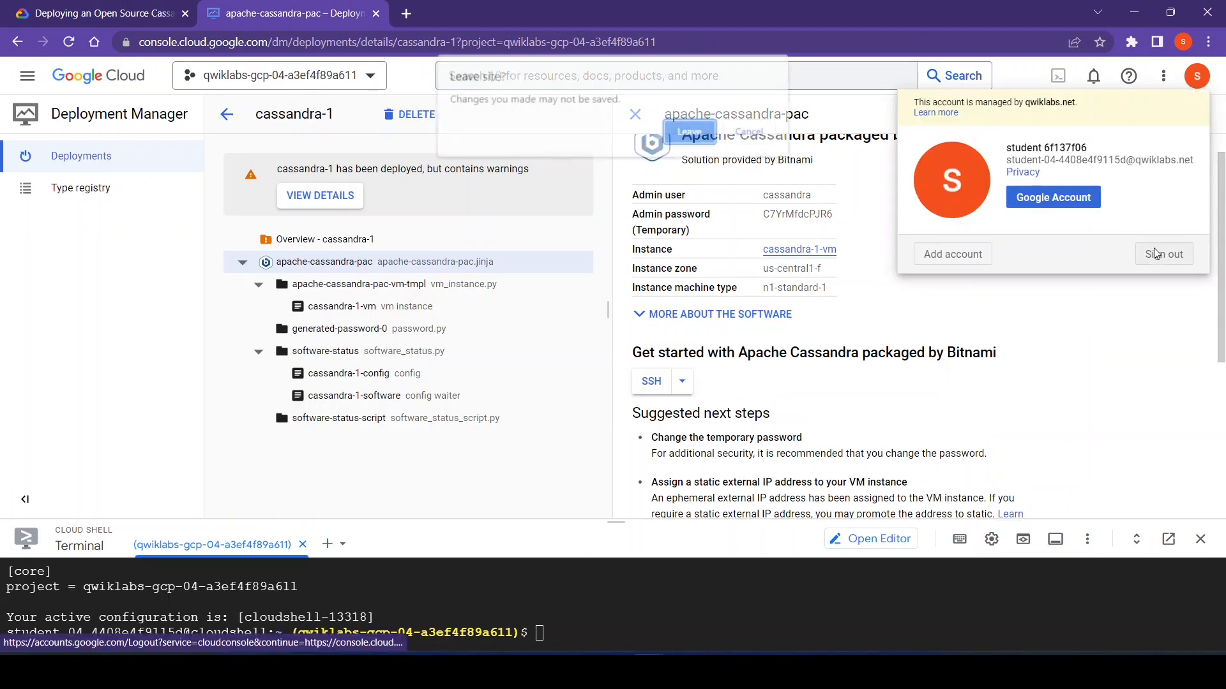
left_click(695, 131)
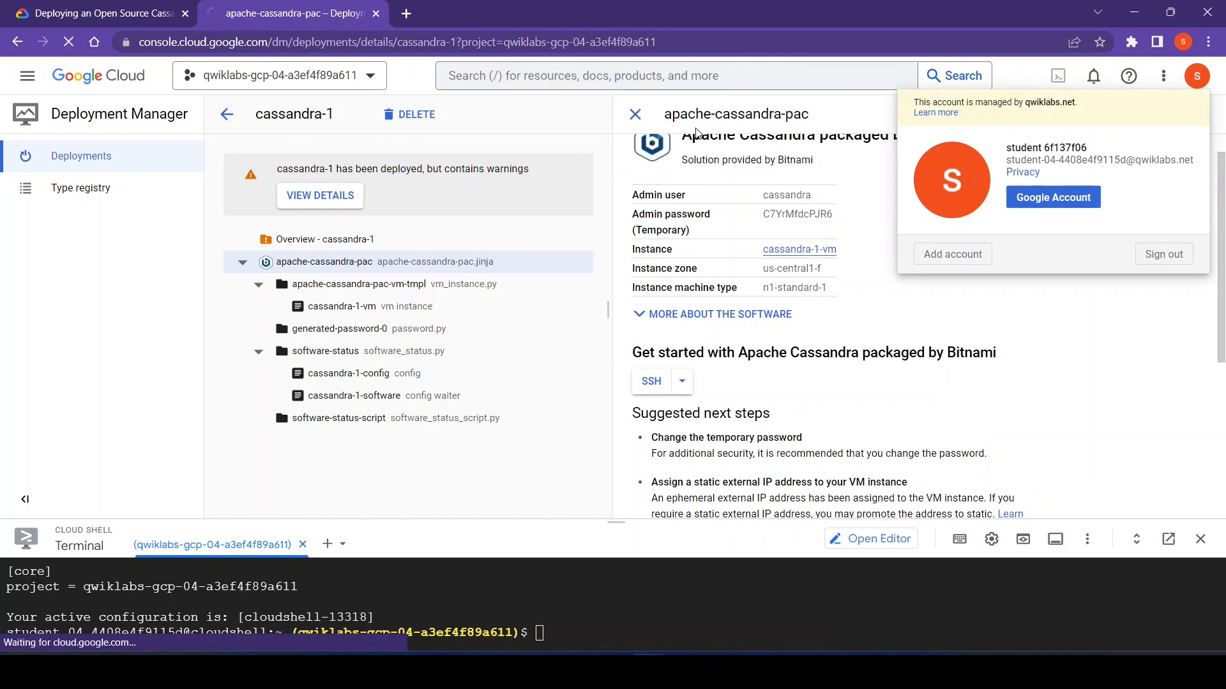
left_click(63, 5)
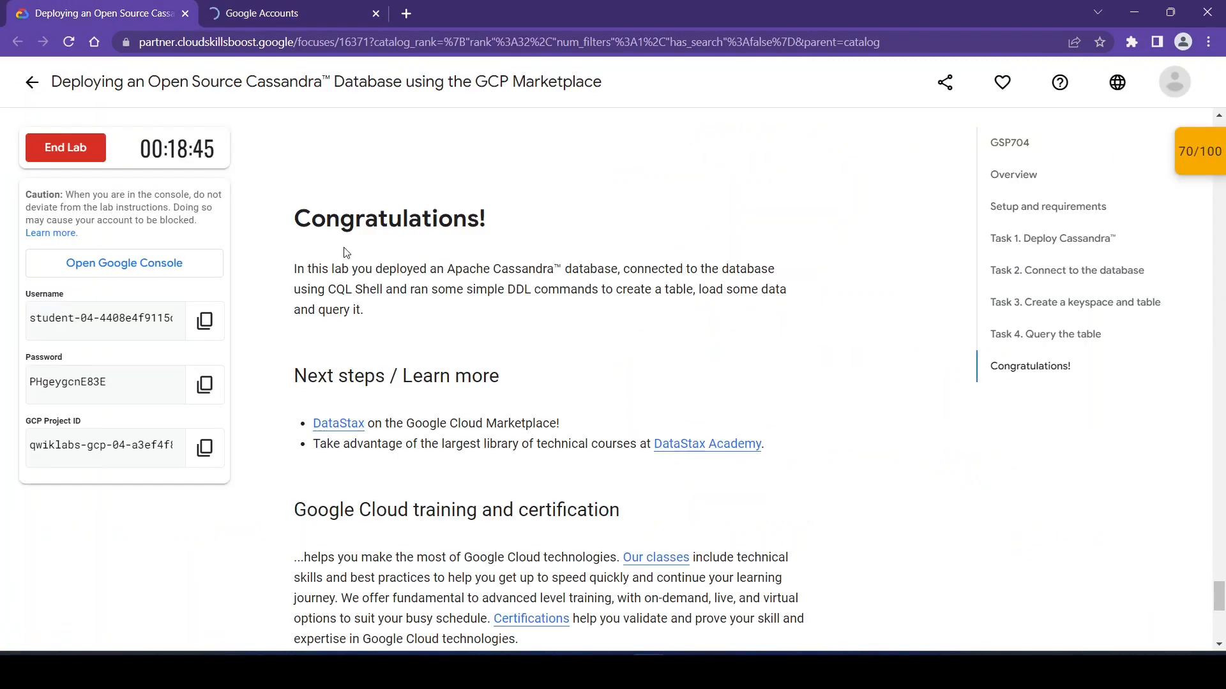
- Check progress again for the "Insert data into the table" checkpoint, then close the checkpoints list
left_click(1196, 156)
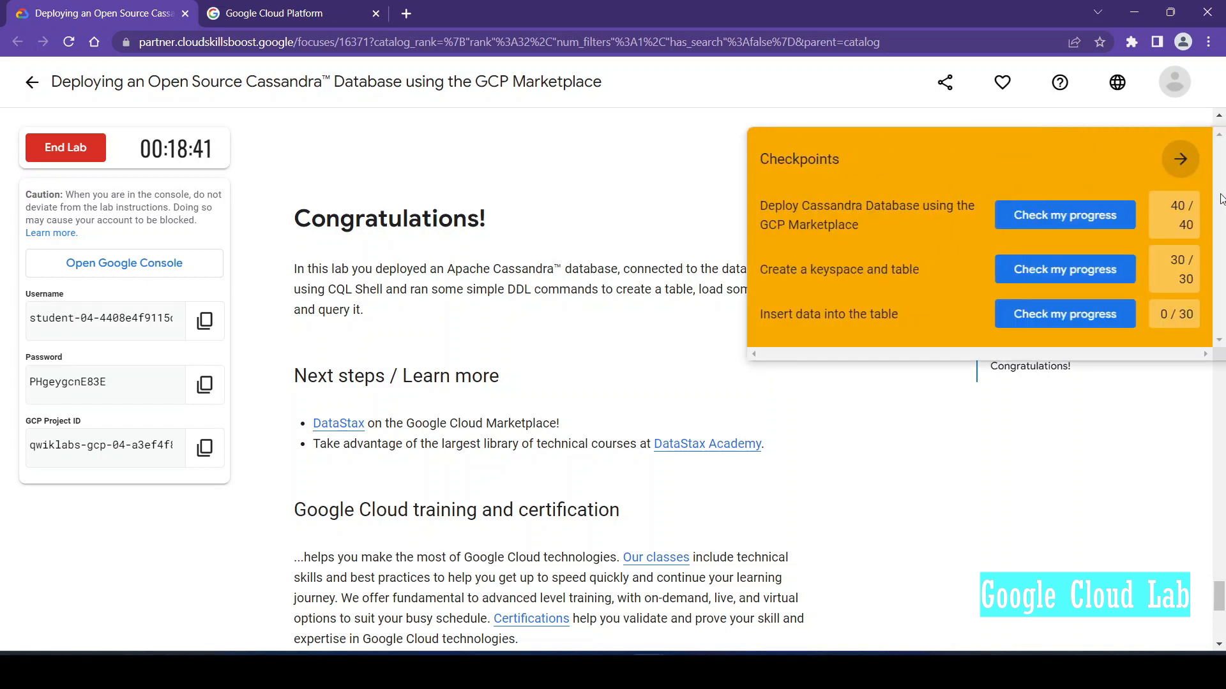
left_click(1054, 304)
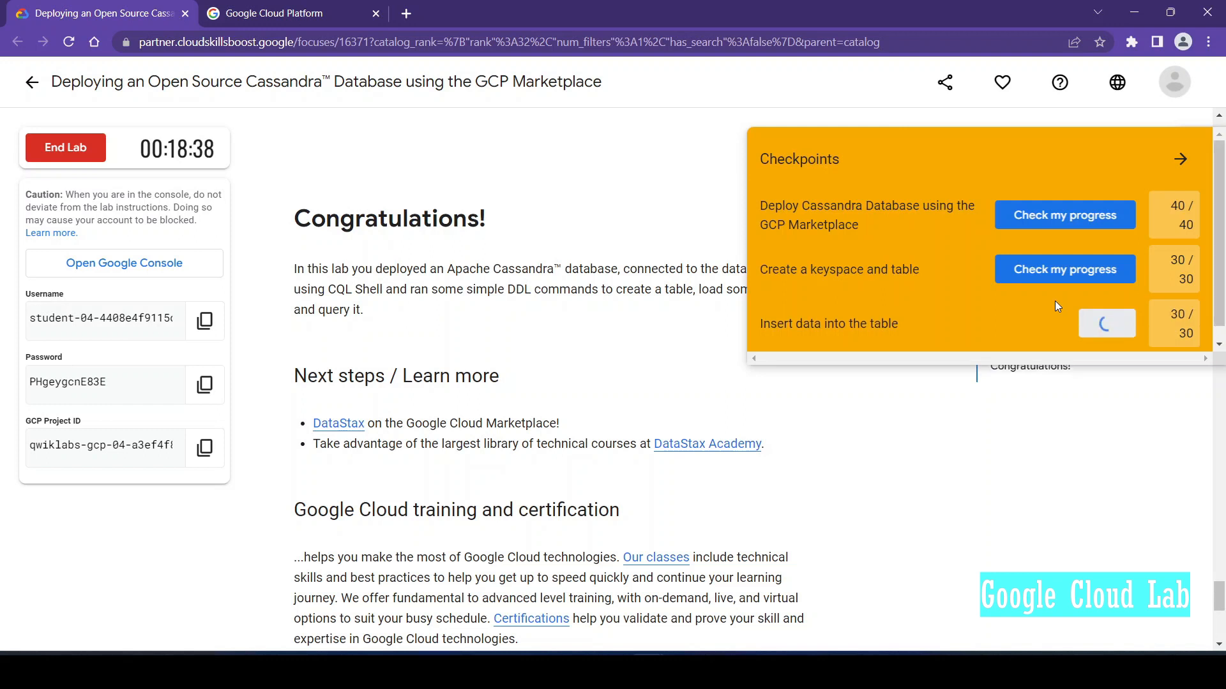
left_click(1181, 158)
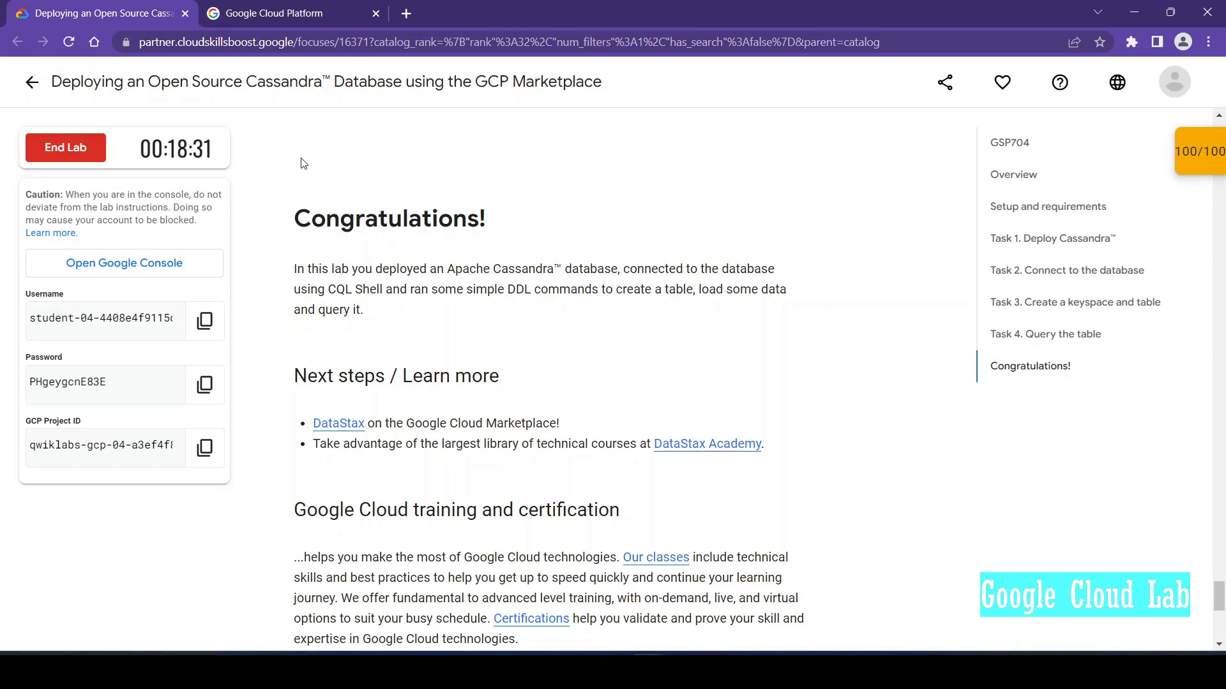
- End the lab, confirming the loss of all work, and submit a four-star satisfaction rating without comments
left_click(68, 144)
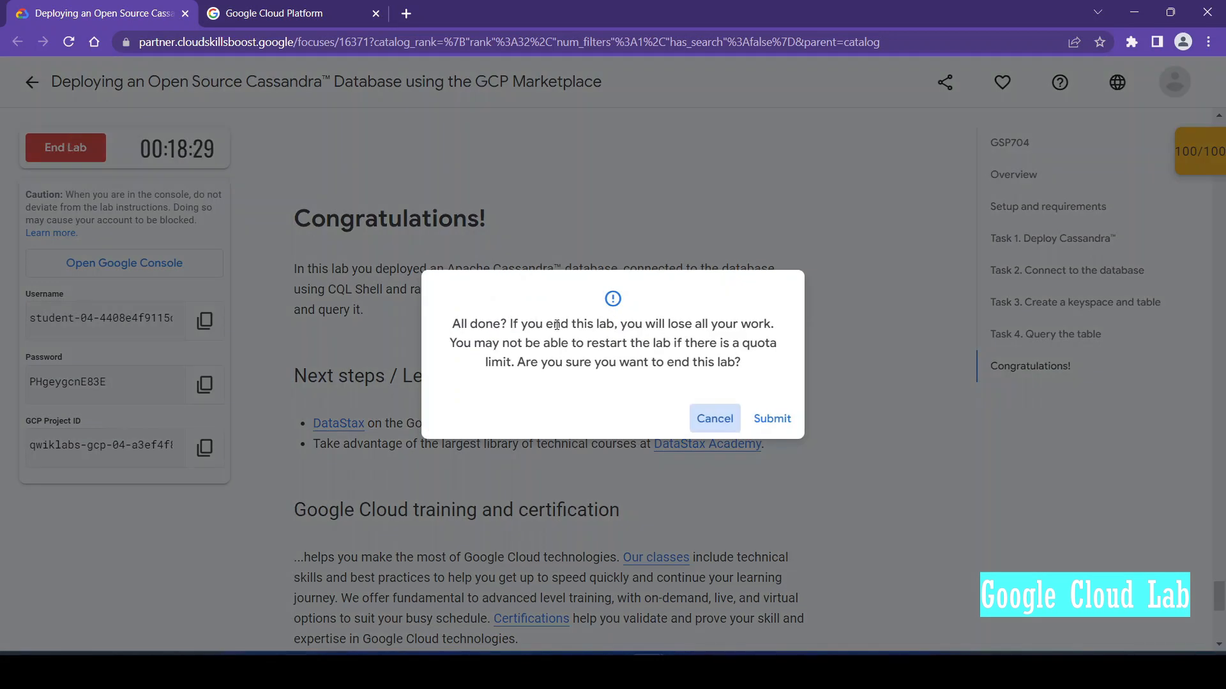
left_click(768, 426)
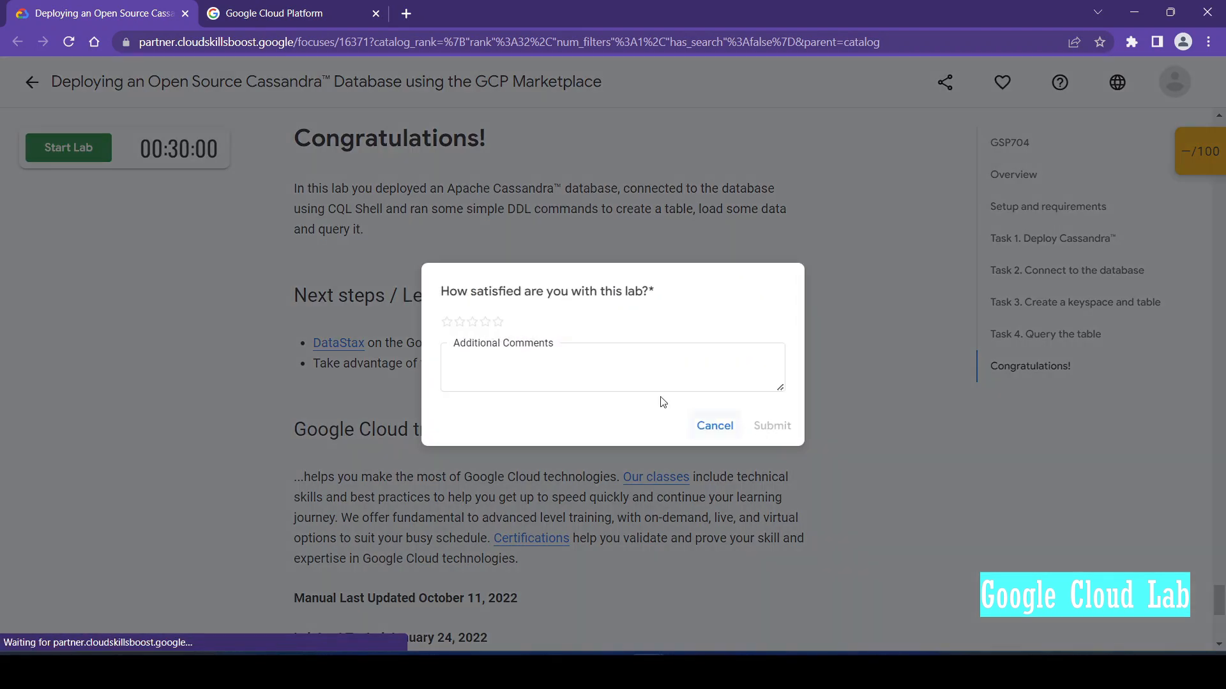
left_click(485, 322)
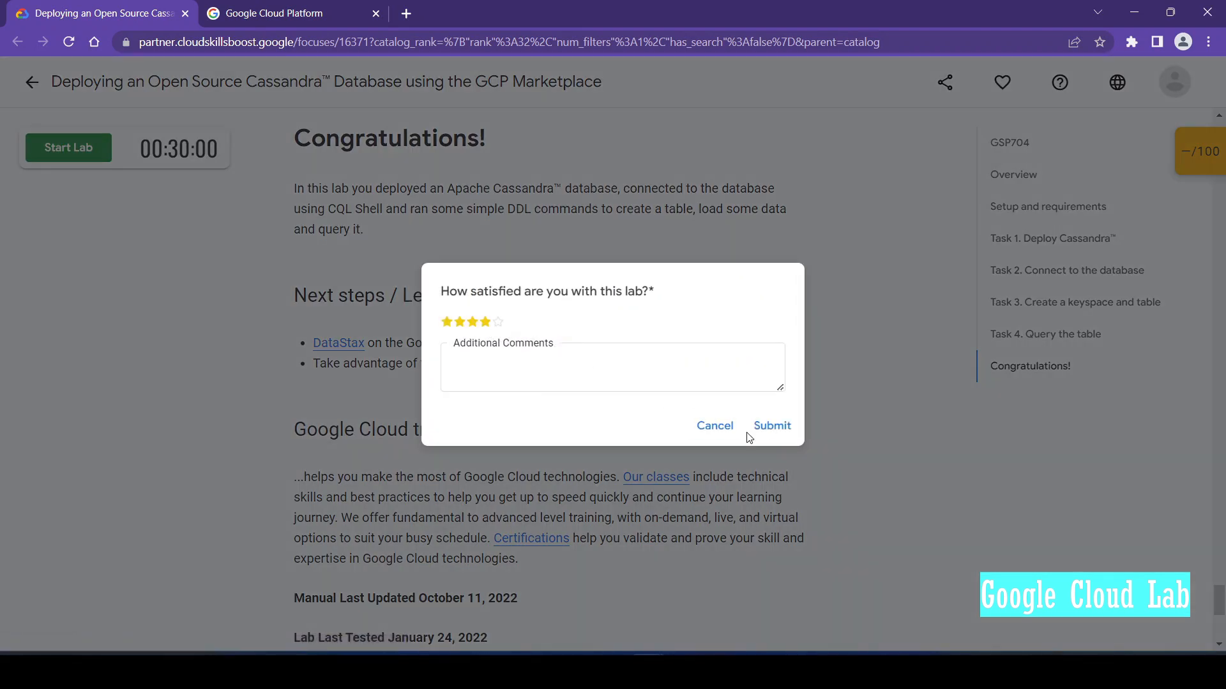
left_click(774, 429)
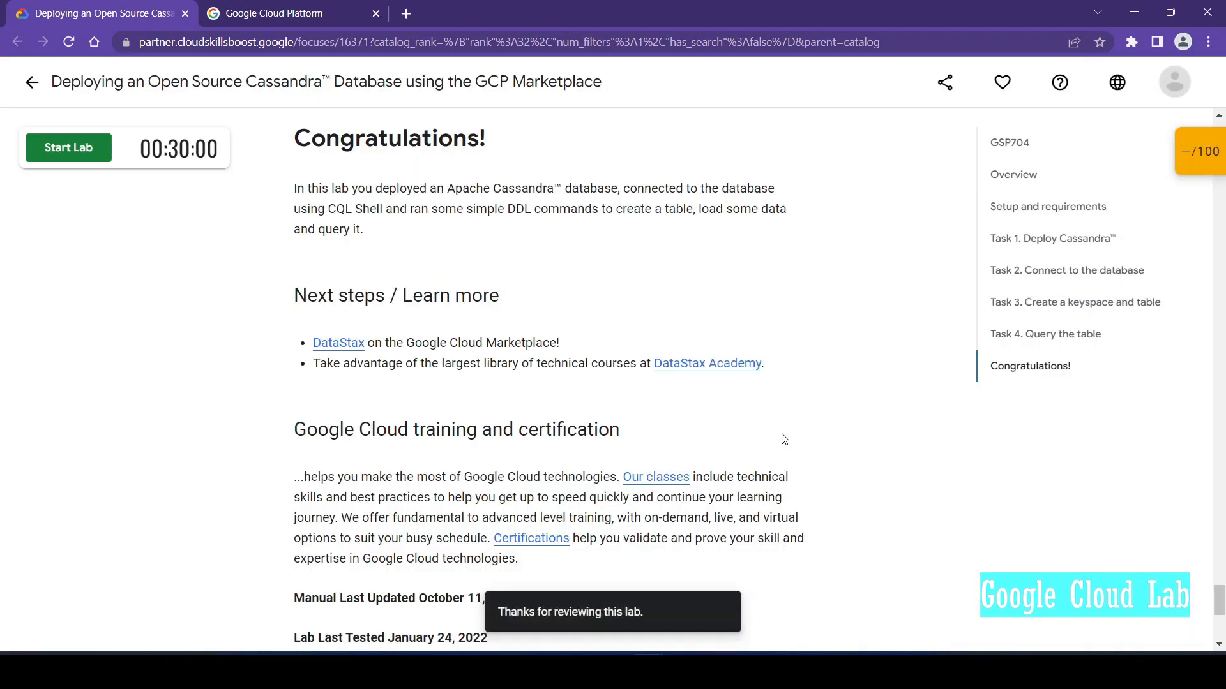